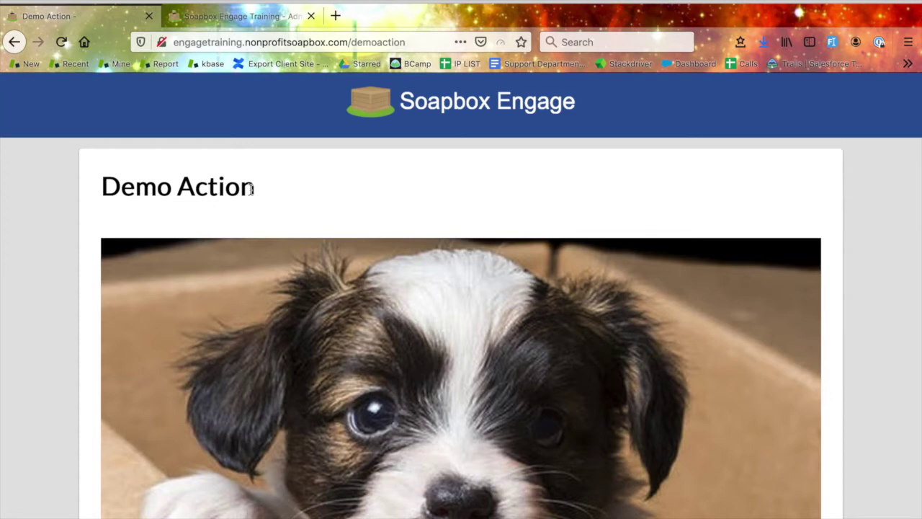
- Examine the Demo Action page's image, introductory paragraph, Target Search form, sharing section and closing text
scroll(268, 273, "down", 3)
scroll(269, 272, "down", 1)
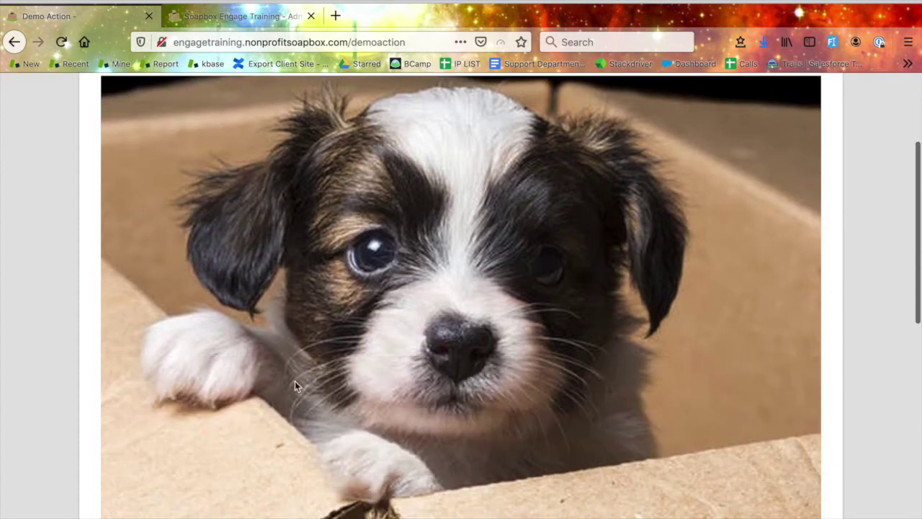
scroll(412, 414, "down", 3)
scroll(497, 277, "up", 2)
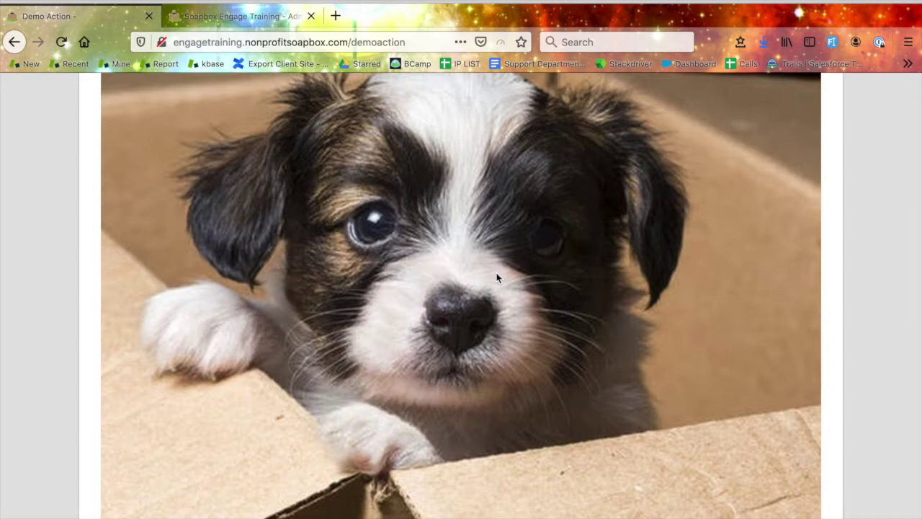
scroll(496, 274, "down", 2)
scroll(497, 273, "up", 1)
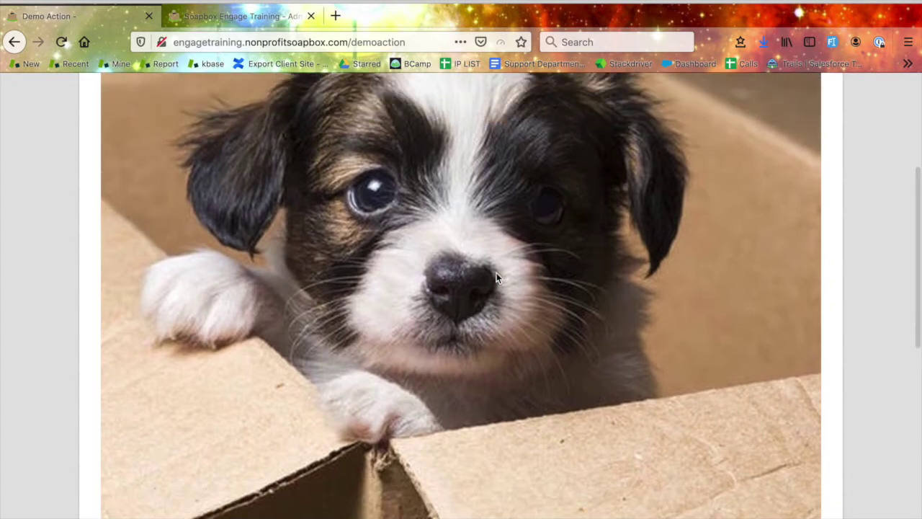
scroll(496, 273, "down", 5)
left_click_drag(500, 319, 71, 276)
scroll(231, 209, "down", 4)
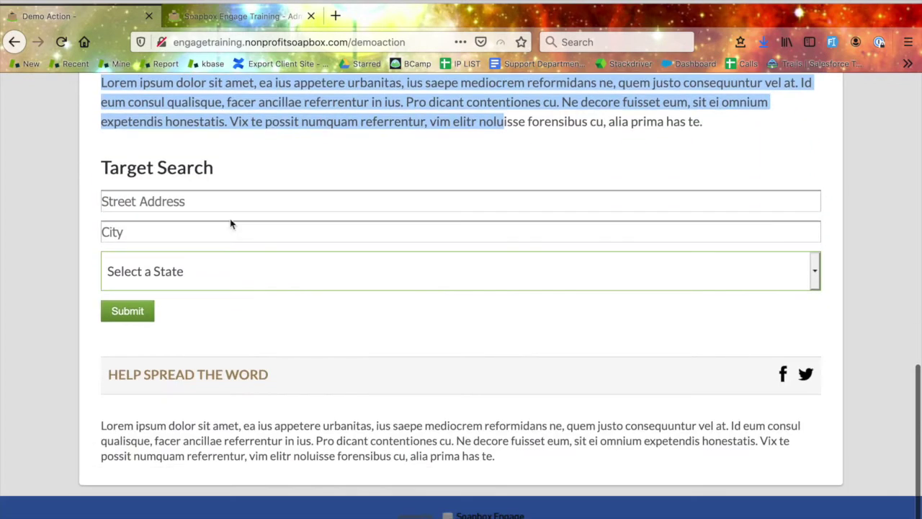
left_click_drag(269, 455, 235, 415)
scroll(348, 316, "up", 1)
scroll(348, 315, "up", 1)
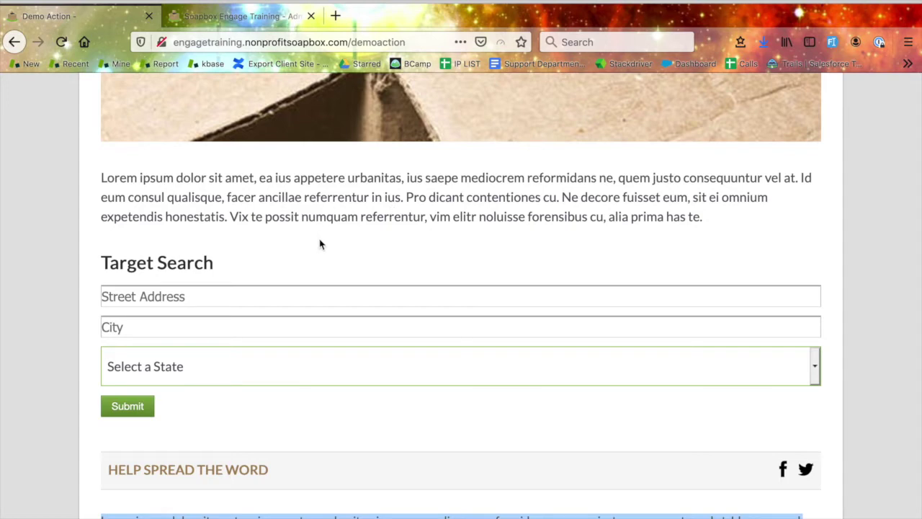
scroll(344, 252, "down", 2)
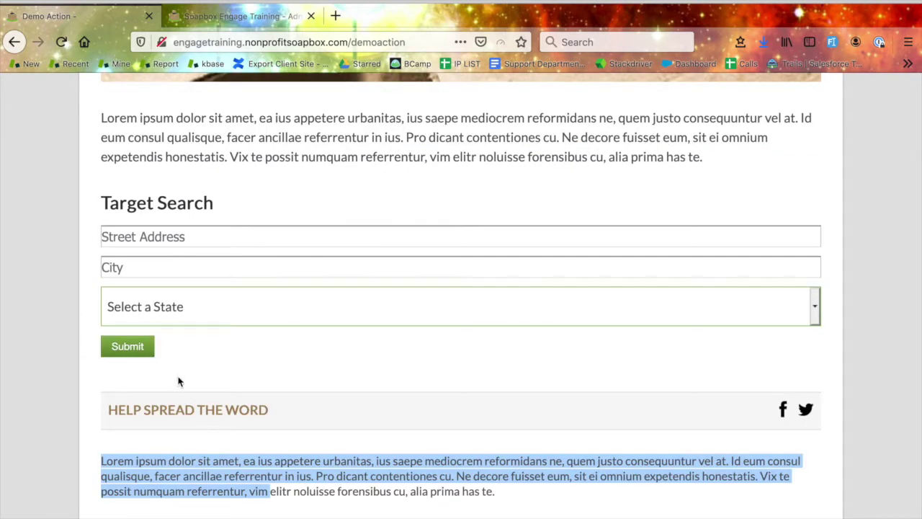
- Fill in the Target Search street address, city and state from the first saved address suggestion and submit the search
left_click(201, 235)
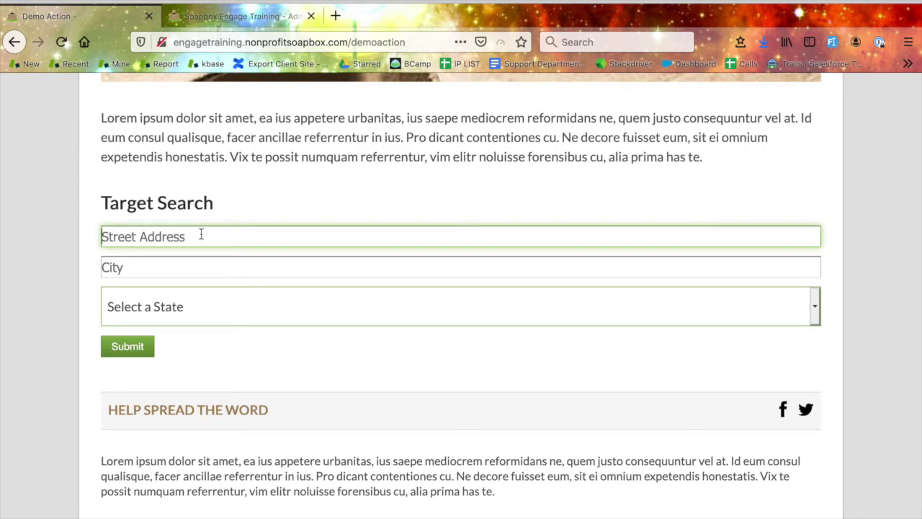
type("160")
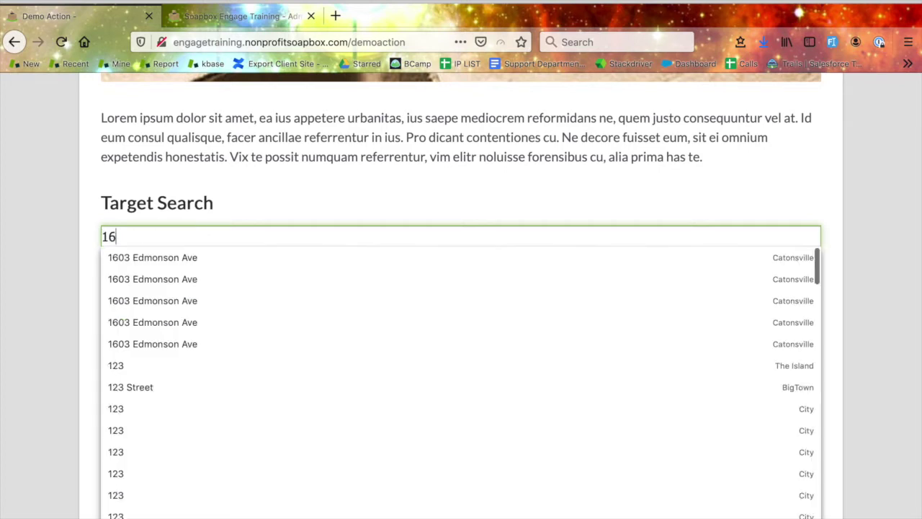
left_click(157, 263)
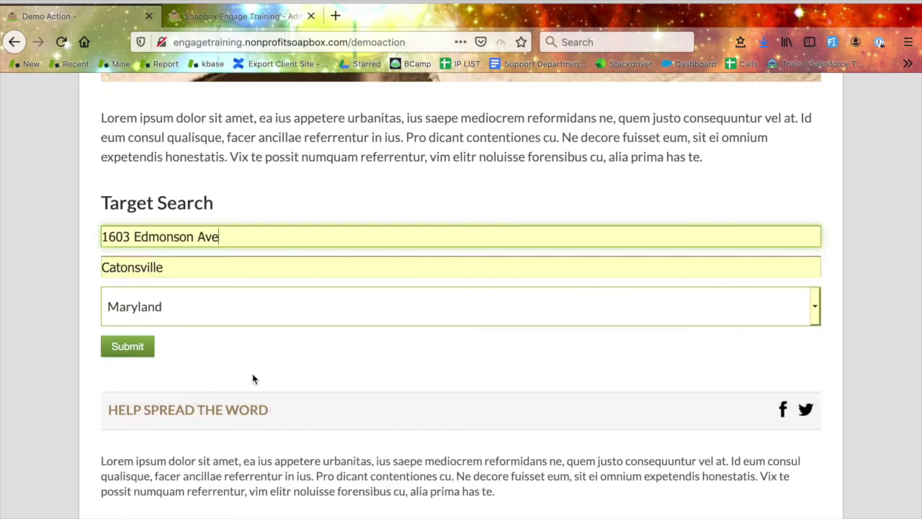
scroll(256, 364, "down", 1)
left_click(132, 324)
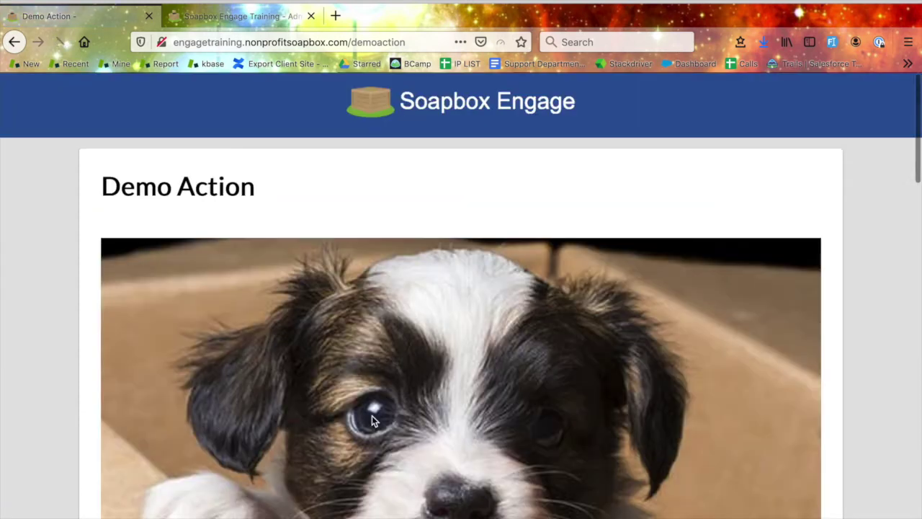
- Add the line "Please do it now!" between the third reason and the closing thanks in the message to the governor
scroll(372, 420, "down", 10)
scroll(373, 420, "down", 2)
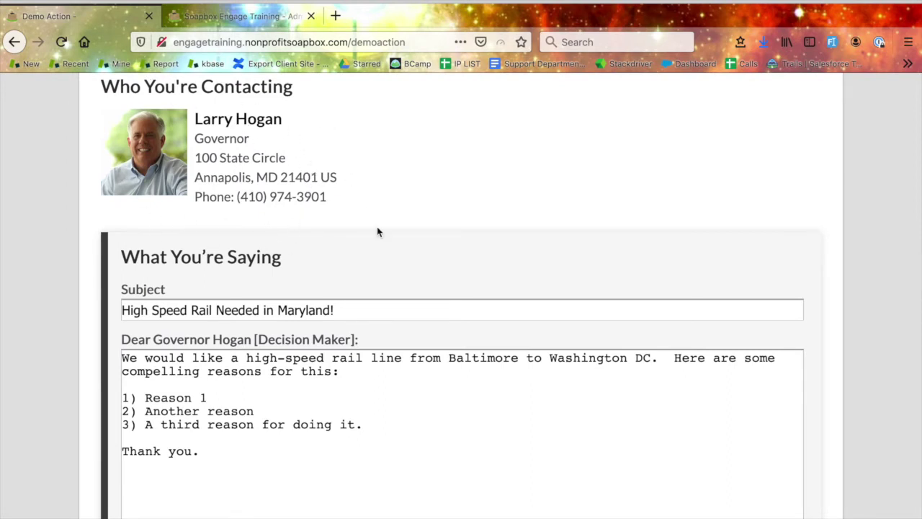
scroll(377, 226, "down", 3)
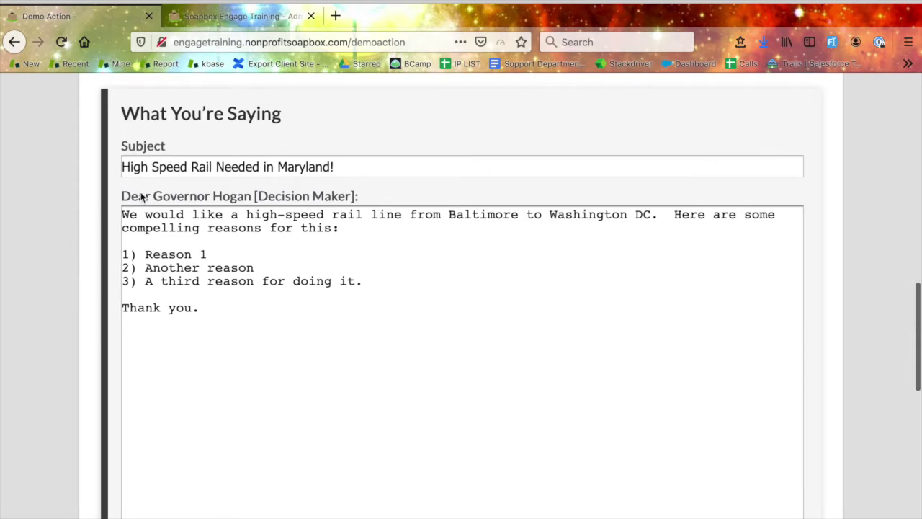
scroll(158, 403, "down", 2)
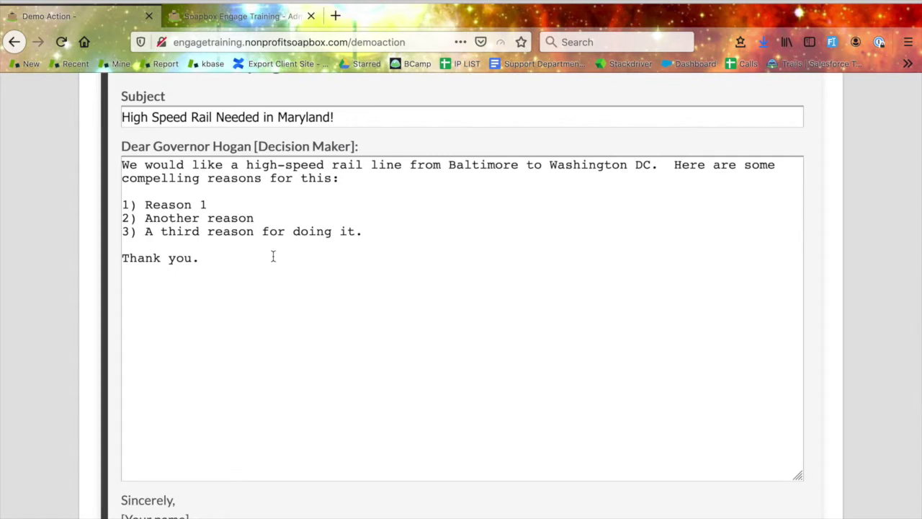
left_click(385, 231)
key("Return")
key("Return")
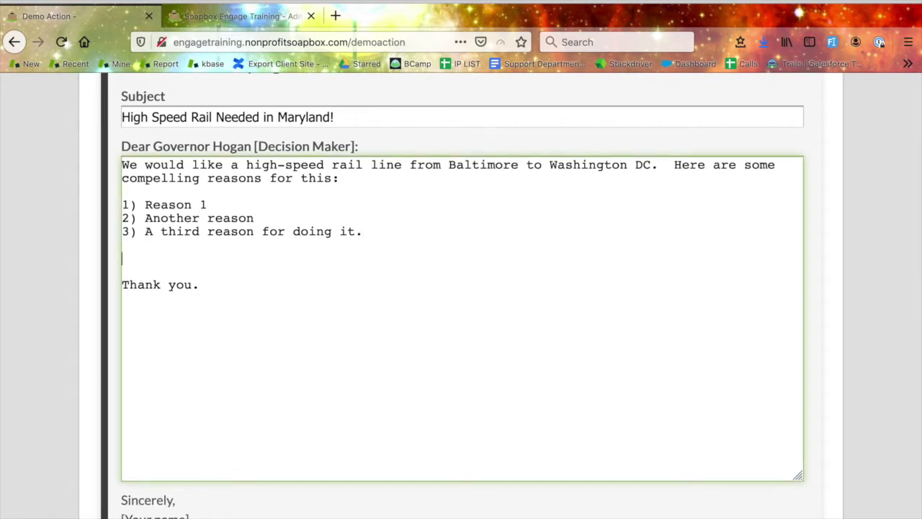
type("Please do it no")
key("BackSpace")
key("BackSpace")
type("do it now!")
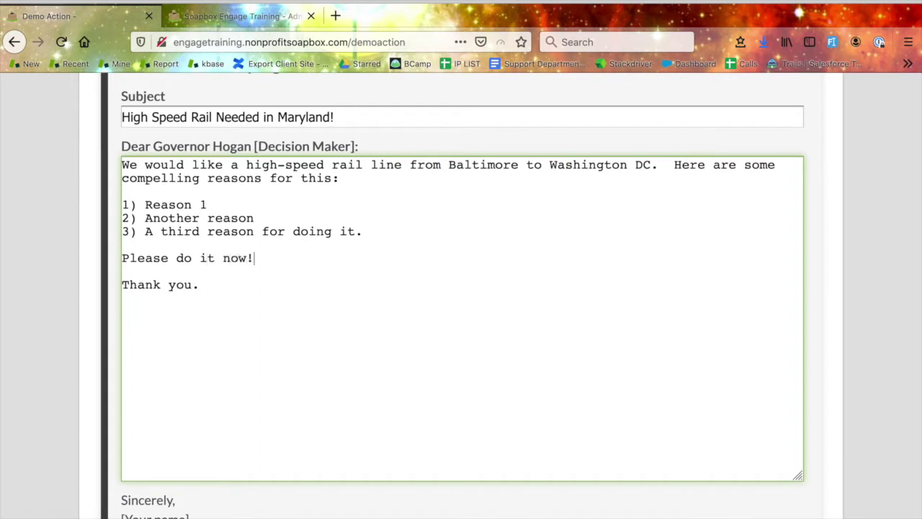
- Enter the supporter's first name, test last name and test email in the Contact Information section below the message
scroll(440, 295, "down", 5)
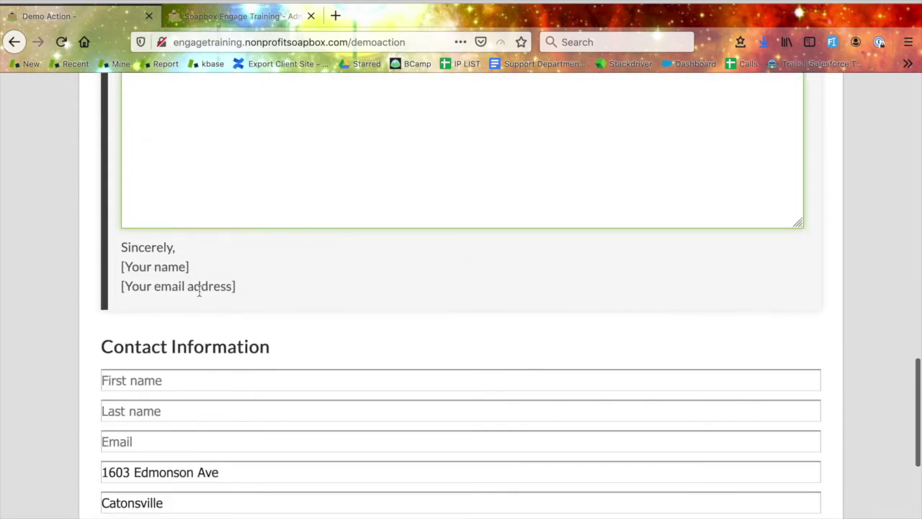
scroll(199, 294, "up", 1)
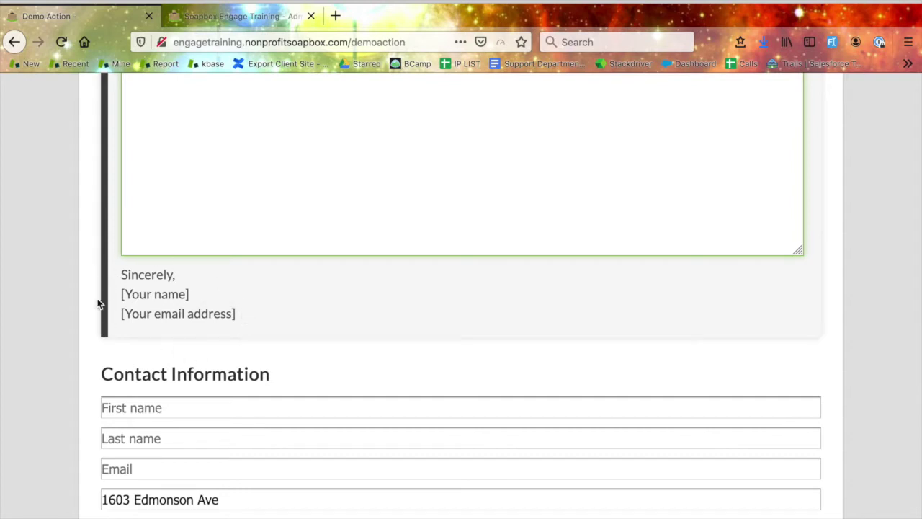
scroll(339, 350, "down", 5)
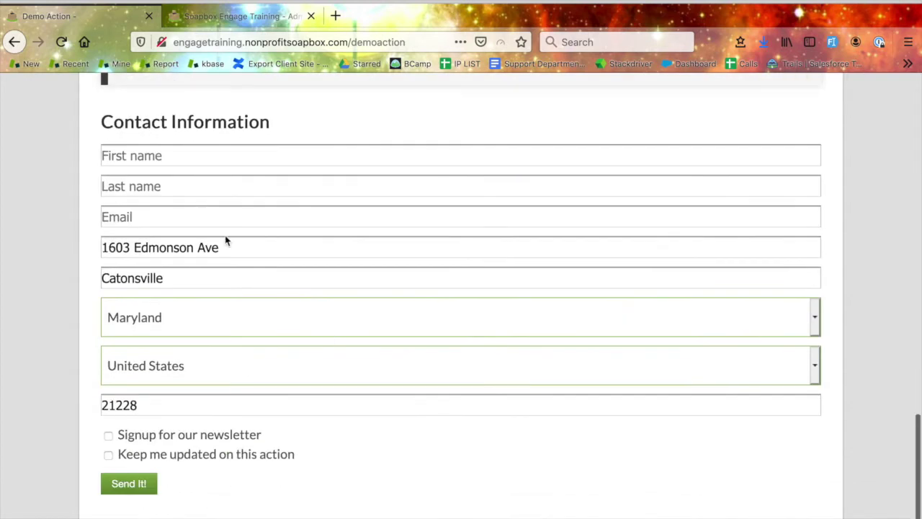
left_click(134, 155)
type("Brad")
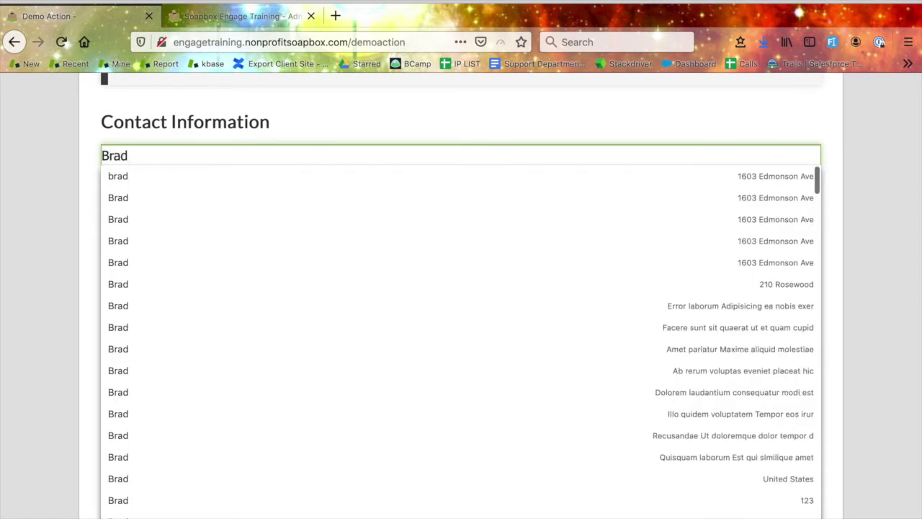
key("Tab")
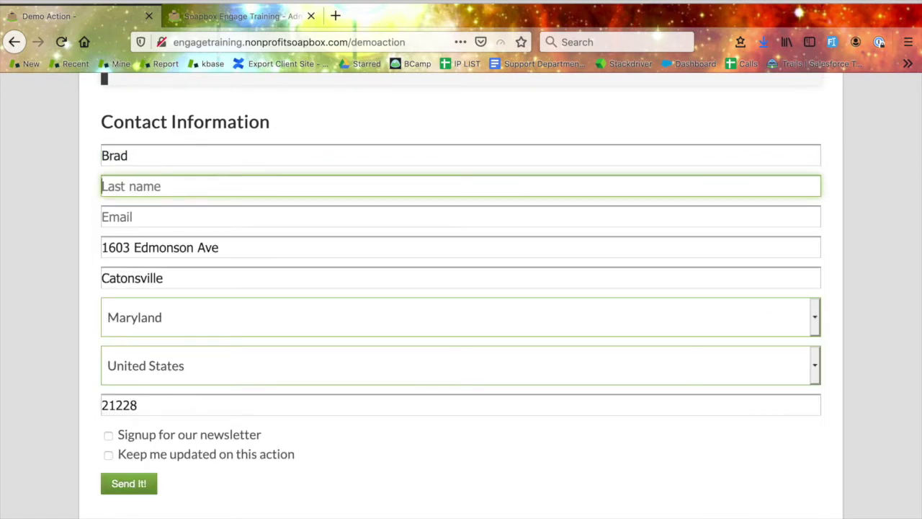
type("!last")
key("Tab")
type("!email")
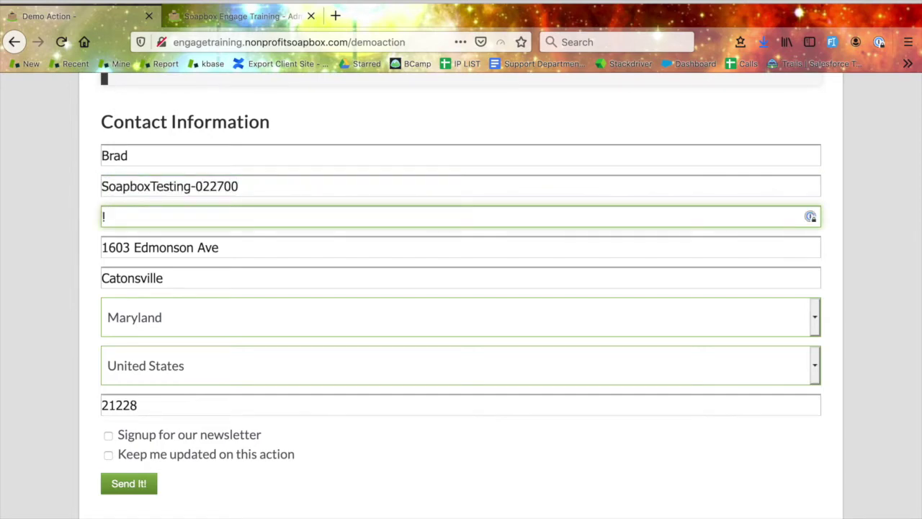
left_click(77, 309)
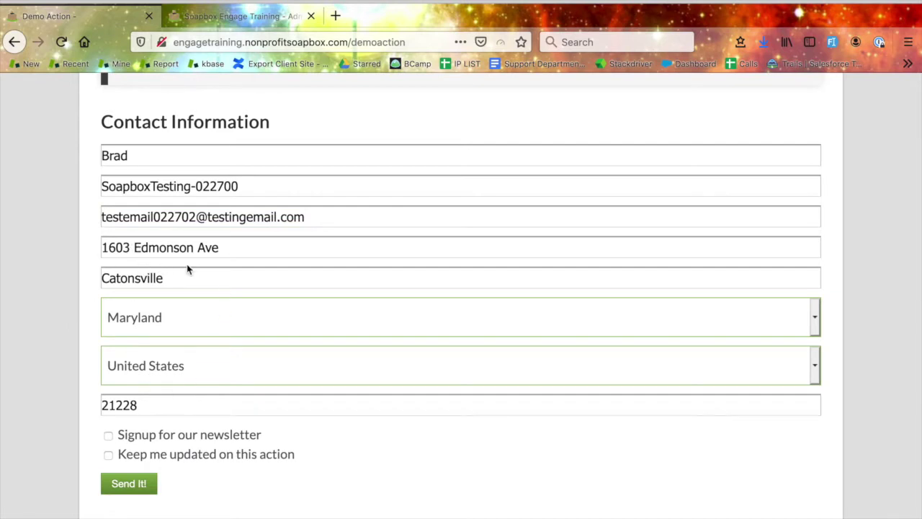
- Opt in to the newsletter and to updates on this action, and send the message
scroll(185, 363, "down", 2)
scroll(297, 403, "down", 1)
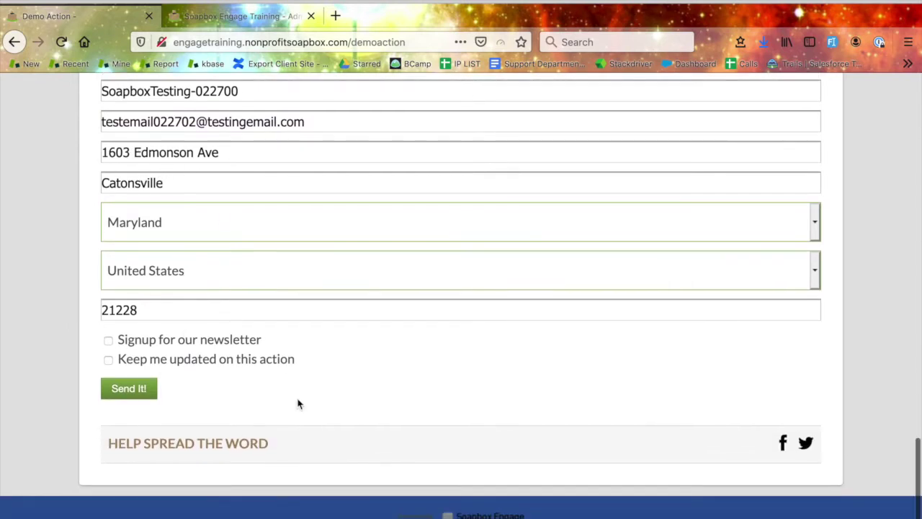
left_click_drag(265, 343, 121, 344)
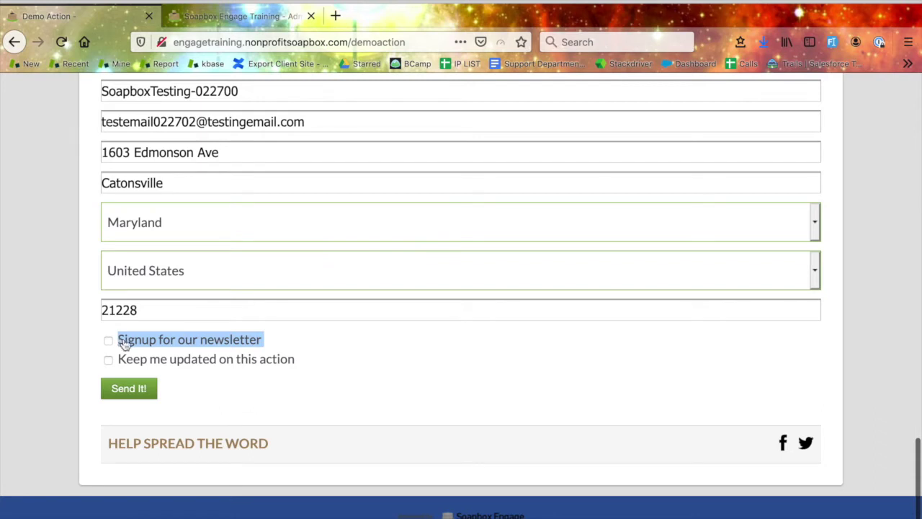
left_click(281, 350)
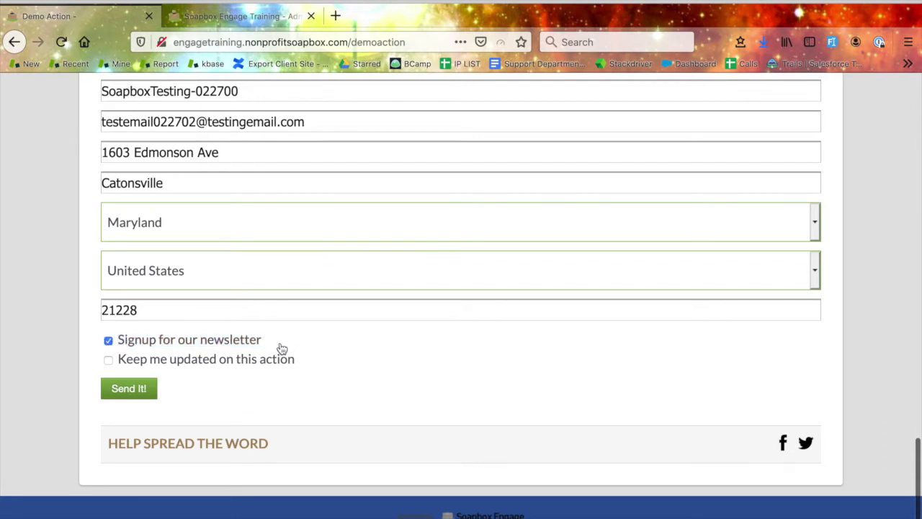
left_click(108, 361)
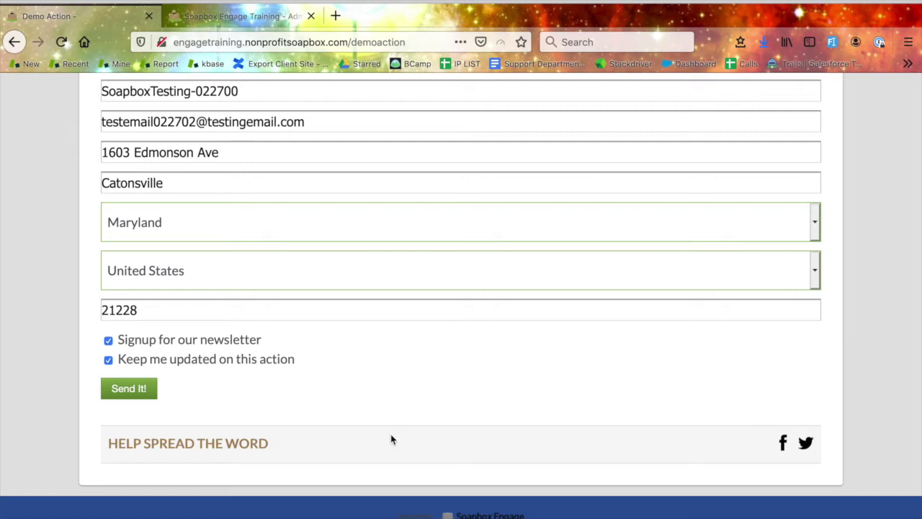
left_click(126, 392)
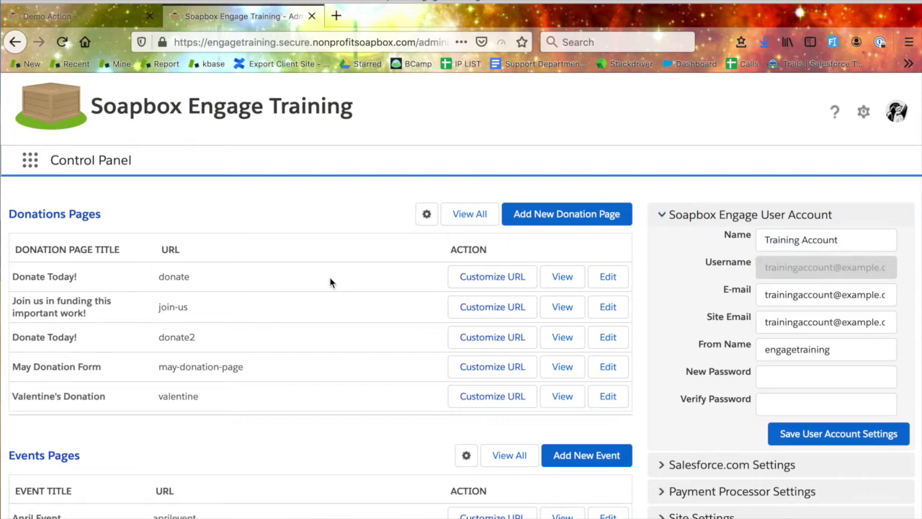
- Survey the donation, event, action and other page lists in the Soapbox Engage Training Control Panel
scroll(330, 282, "down", 1)
scroll(237, 284, "down", 5)
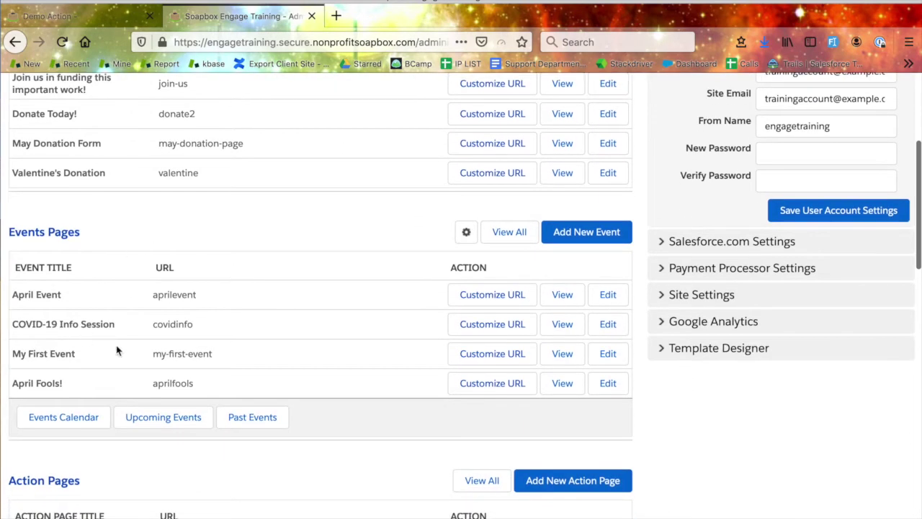
scroll(208, 321, "down", 13)
scroll(223, 420, "down", 12)
scroll(222, 420, "up", 20)
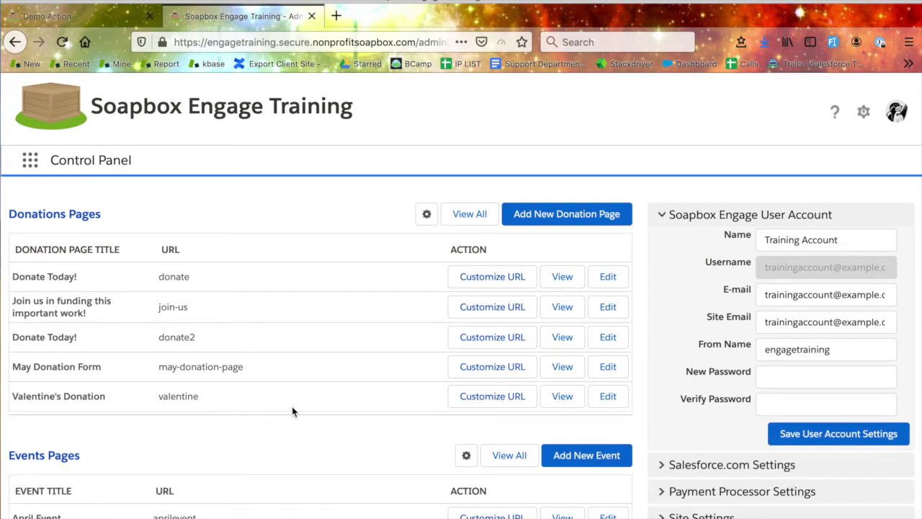
scroll(266, 496, "down", 15)
scroll(266, 500, "up", 15)
- Check the available apps in the App Launcher, close it, and review the Control Panel's Directories, Shop, Petitions and Action sections
left_click(29, 161)
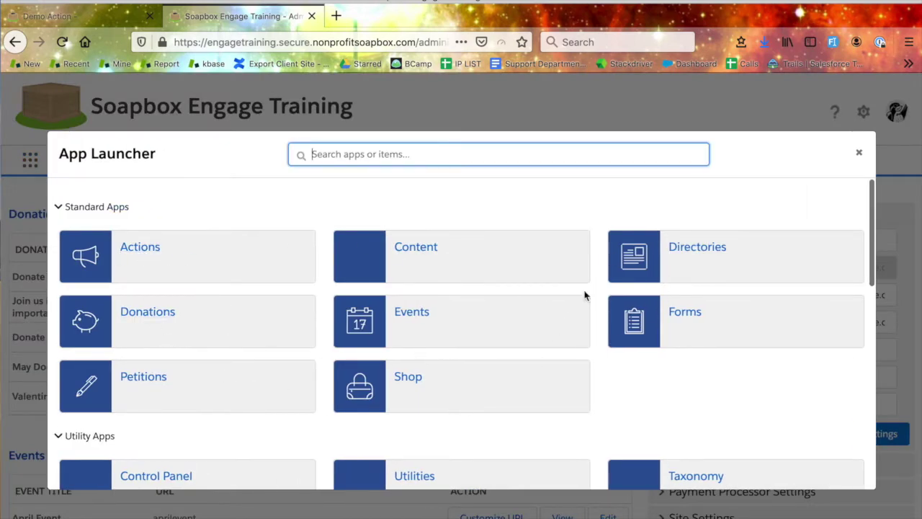
left_click(859, 154)
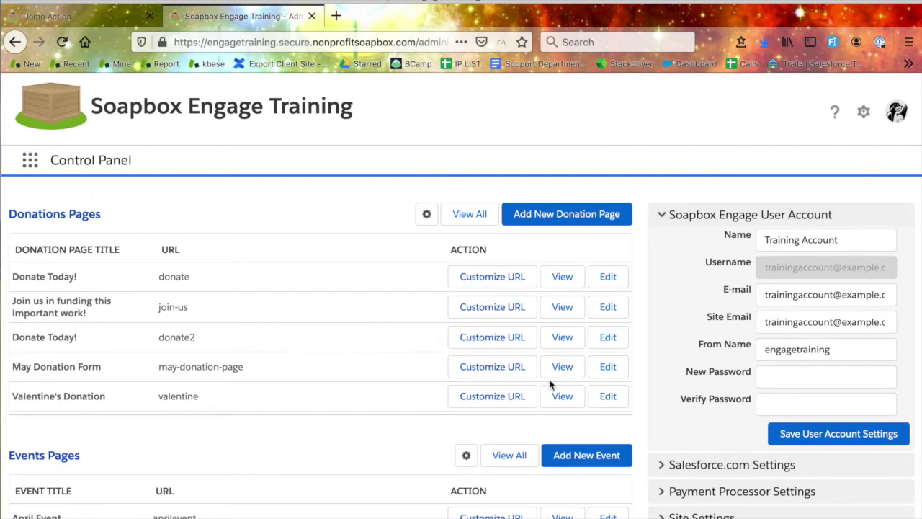
scroll(549, 385, "down", 15)
scroll(549, 385, "up", 10)
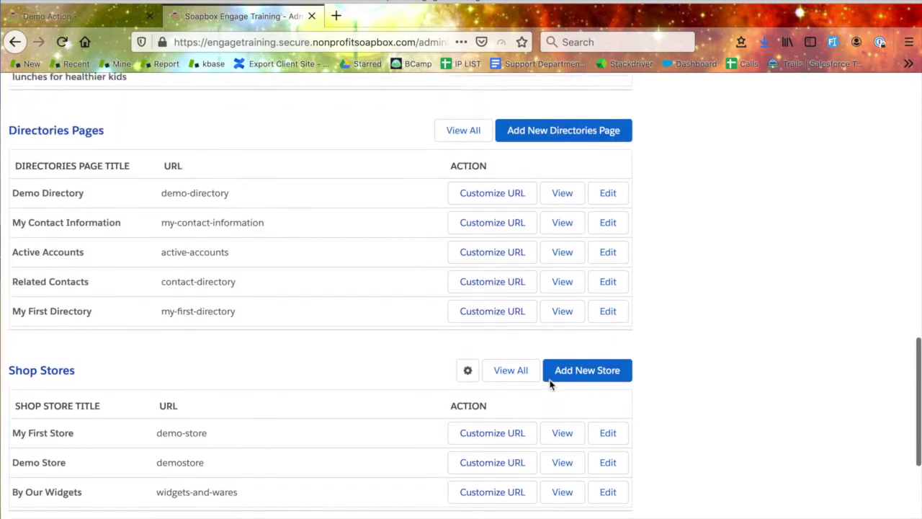
scroll(550, 384, "up", 3)
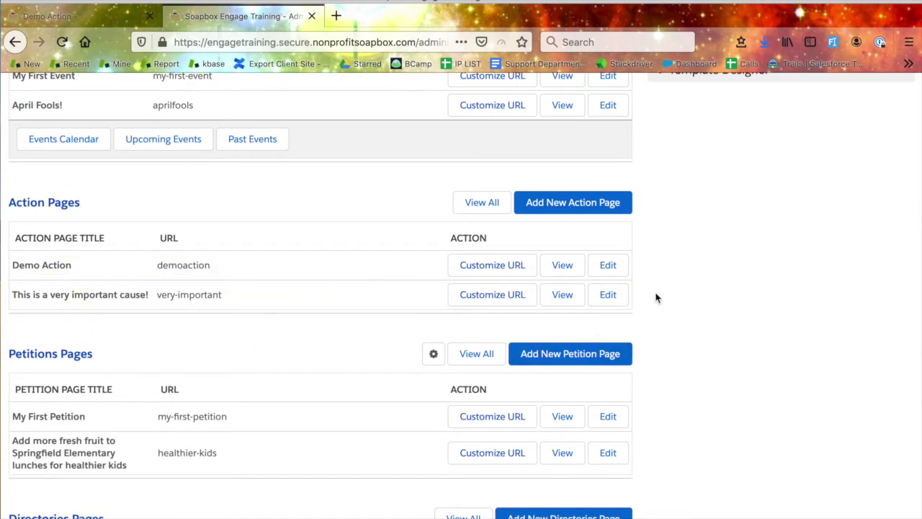
scroll(654, 360, "up", 1)
scroll(714, 337, "up", 2)
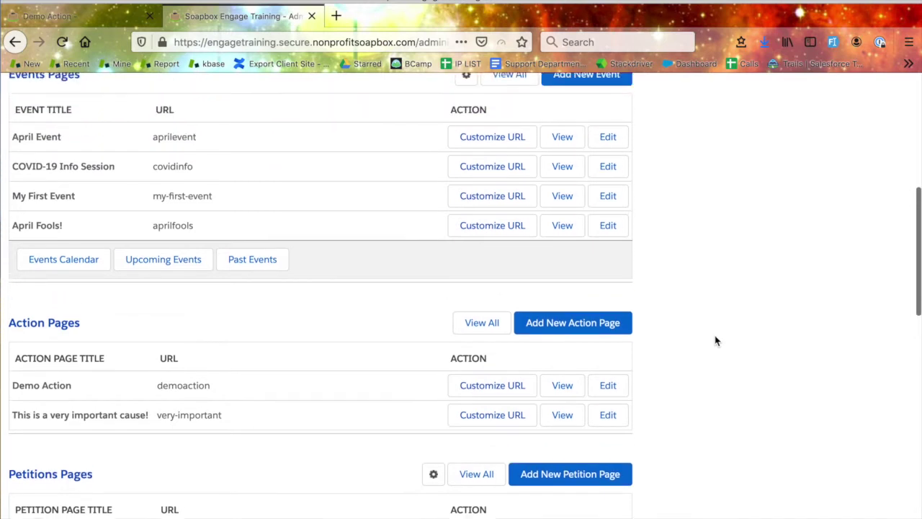
scroll(715, 335, "up", 10)
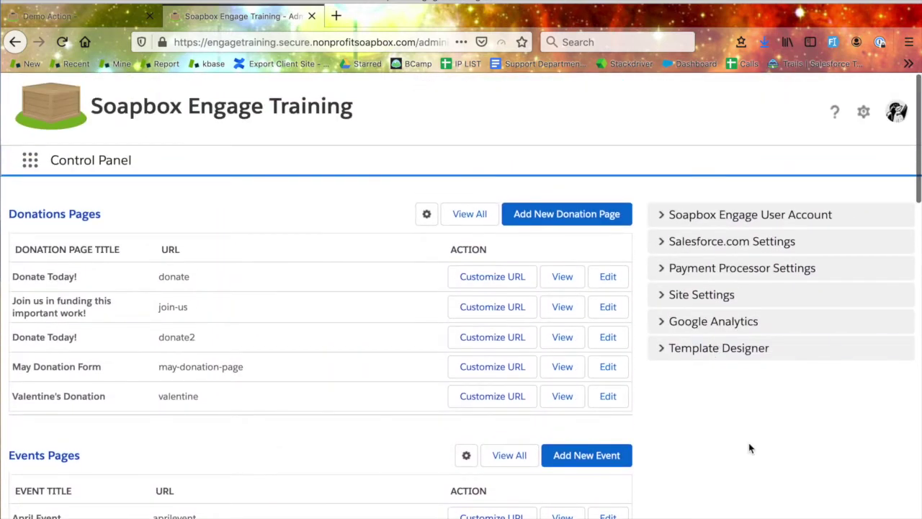
- Examine the Salesforce.com Settings with the My Salesforce Account option chosen, and collapse the section without saving
scroll(749, 447, "down", 2)
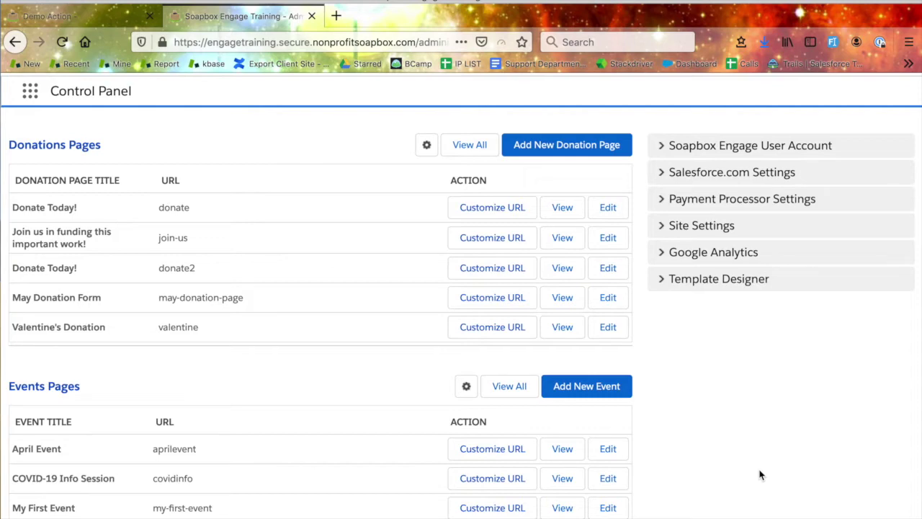
scroll(760, 447, "up", 1)
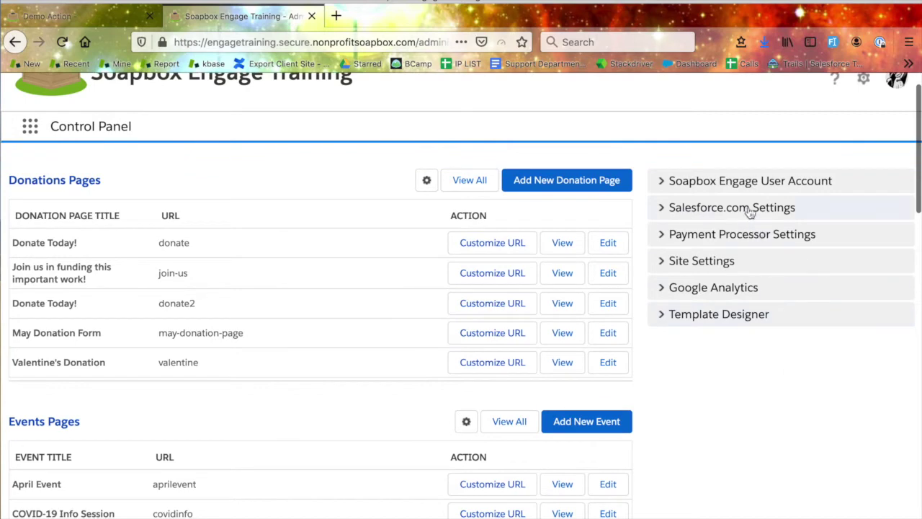
left_click(660, 210)
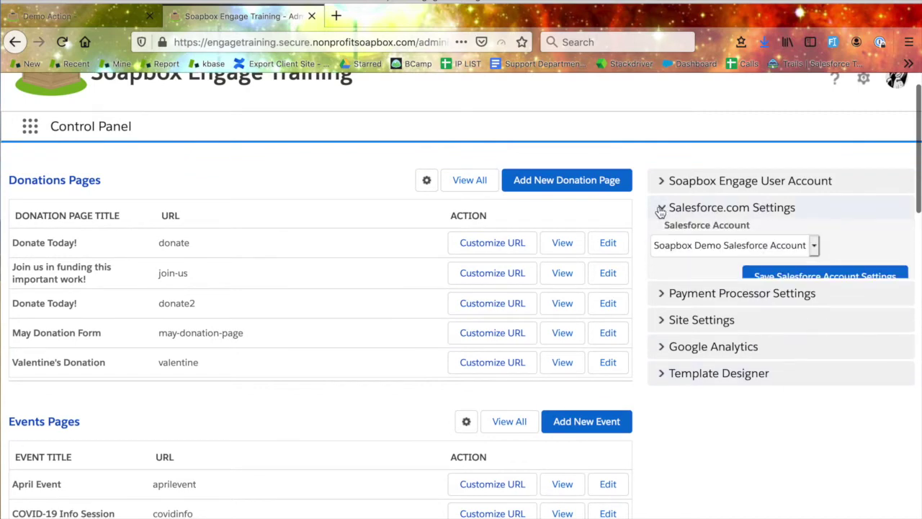
left_click(814, 246)
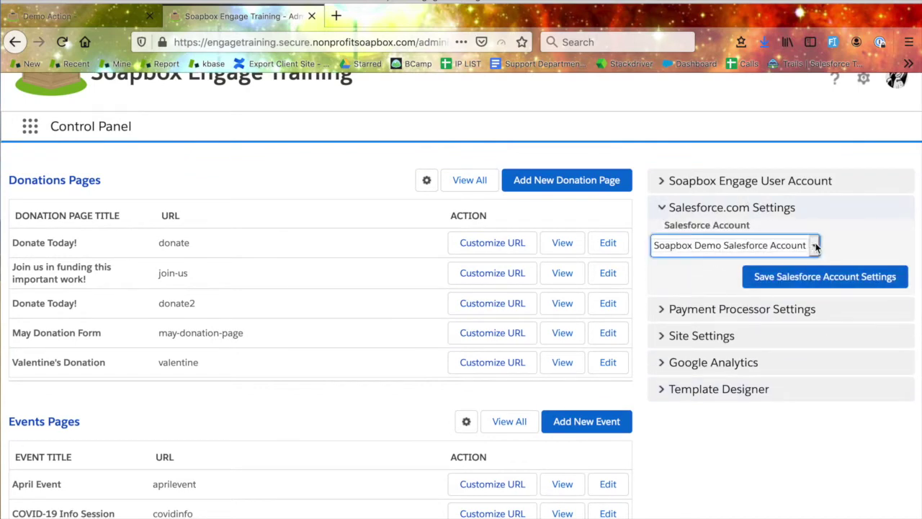
left_click(733, 229)
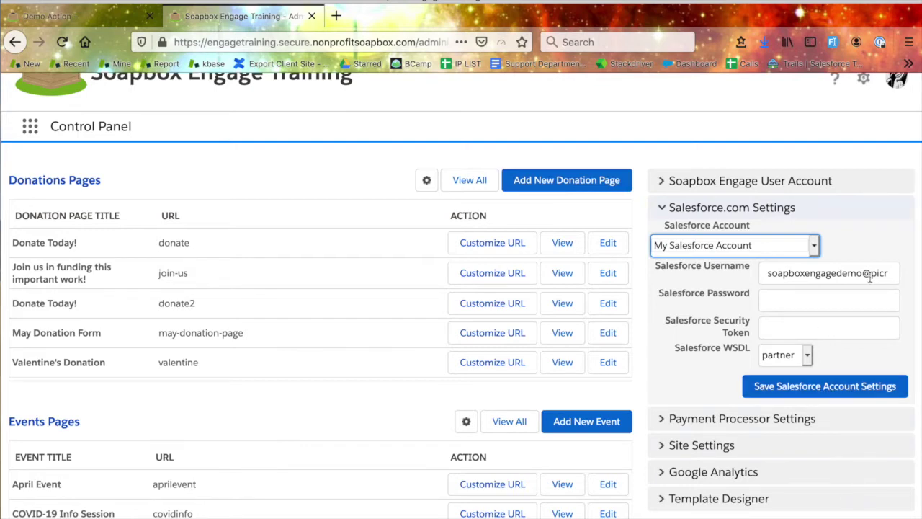
left_click(741, 213)
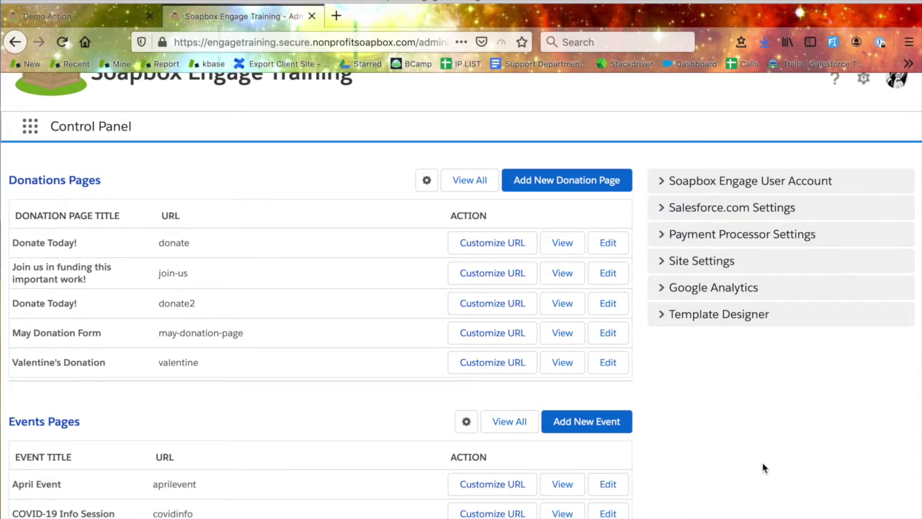
- Review the titles and URLs of Demo Action and "This is a very important cause!" in the Action Pages list
scroll(764, 468, "down", 5)
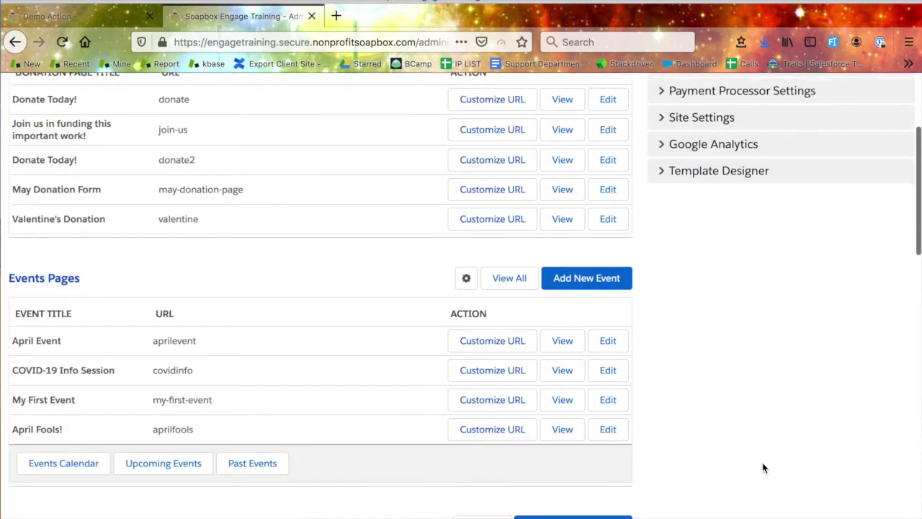
scroll(764, 468, "down", 2)
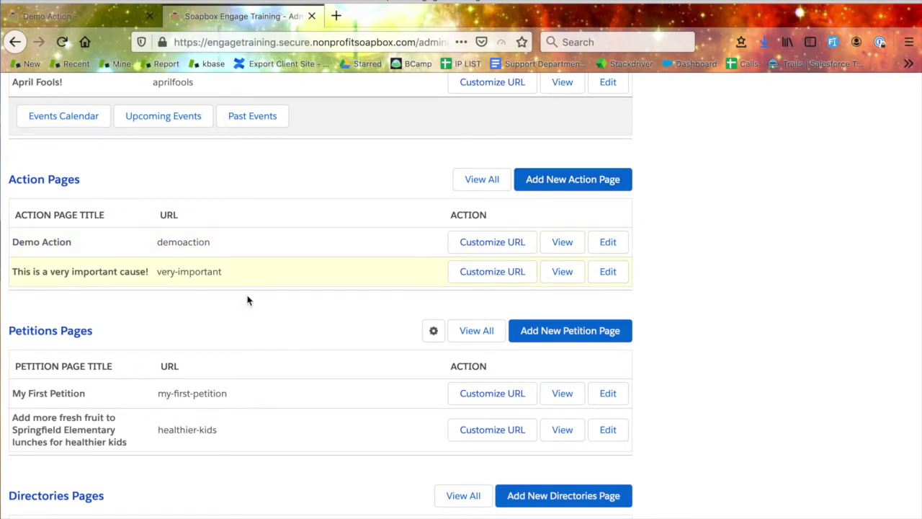
scroll(254, 317, "down", 1)
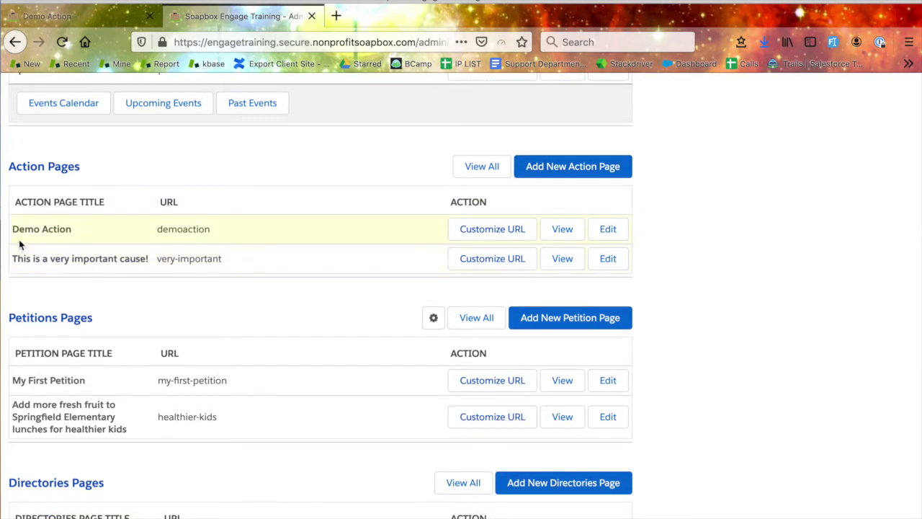
left_click_drag(82, 237, 10, 233)
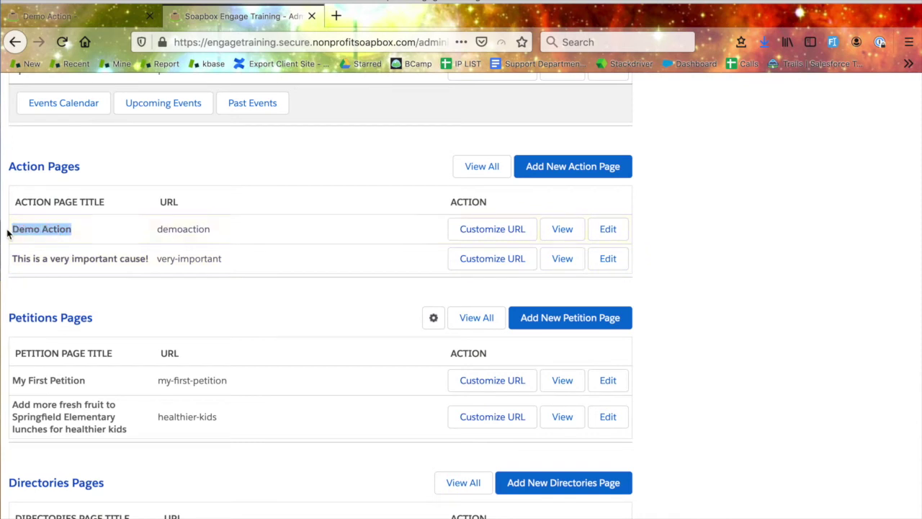
left_click(141, 258)
left_click_drag(148, 258, 14, 257)
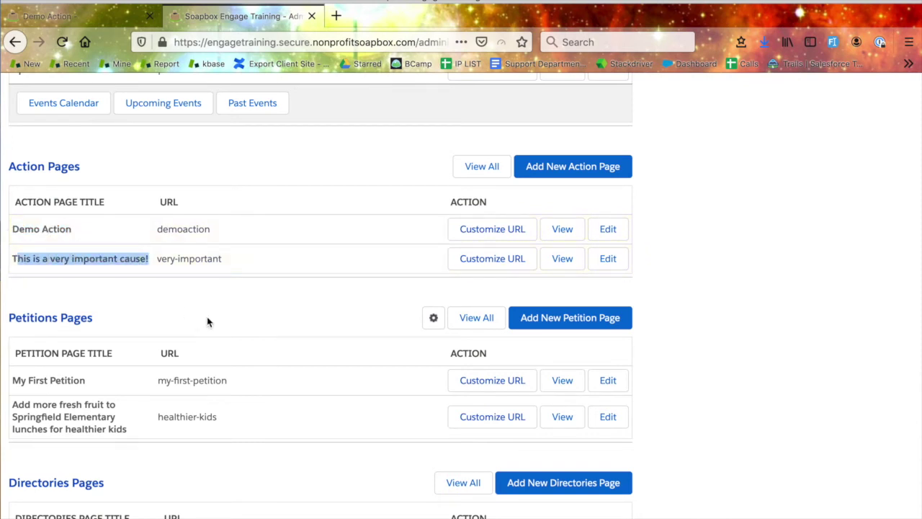
left_click_drag(212, 231, 148, 234)
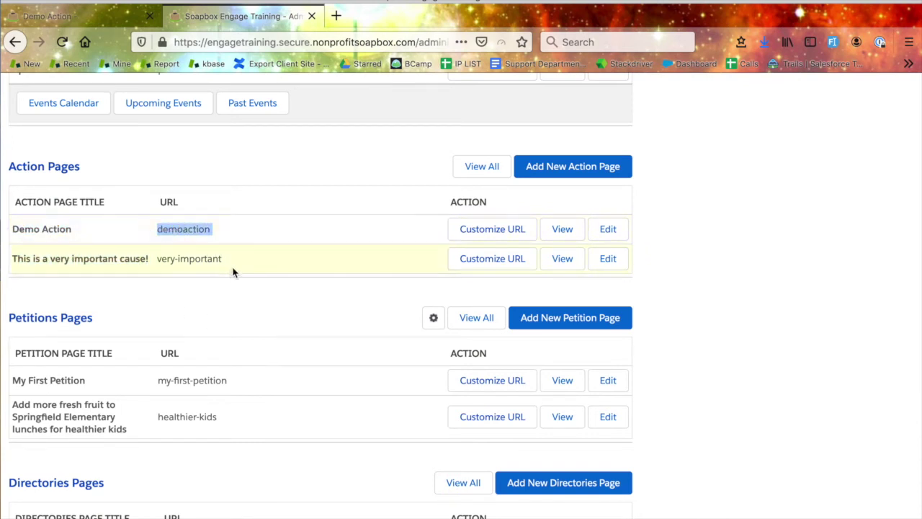
left_click_drag(227, 261, 156, 260)
- Examine the domain and the demoaction part of the live action page's web address, and return to the Control Panel
left_click(96, 21)
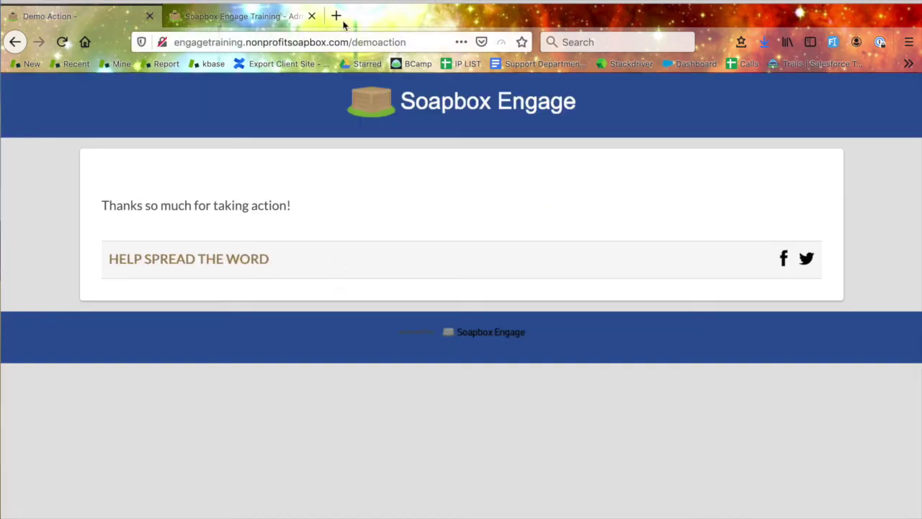
left_click_drag(353, 41, 163, 44)
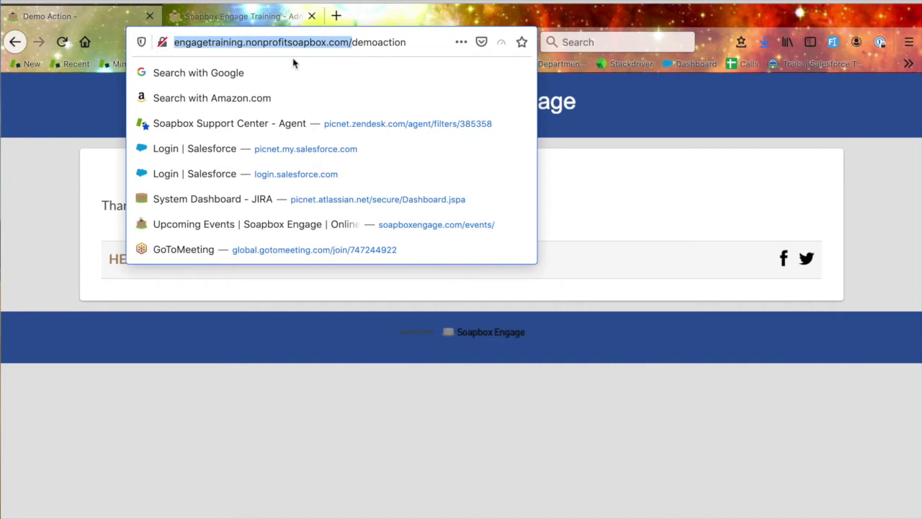
left_click(380, 42)
double_click(379, 41)
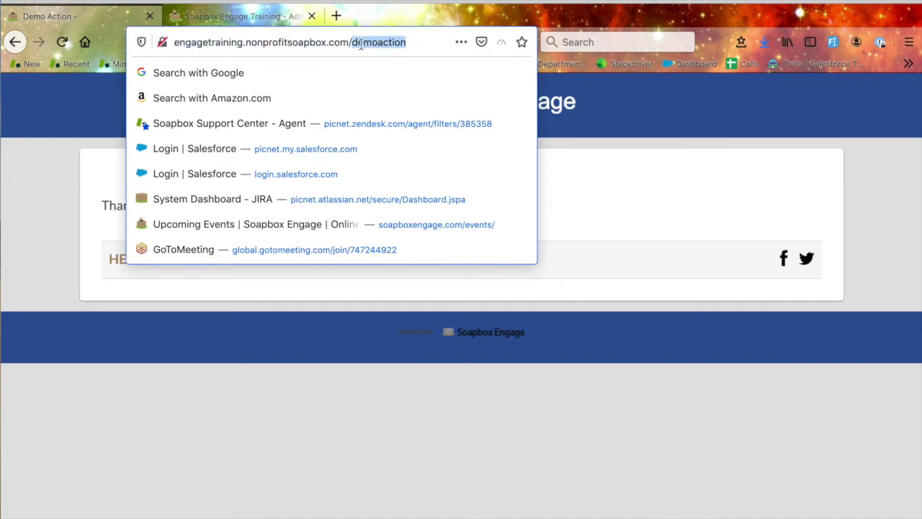
left_click_drag(350, 41, 411, 42)
left_click(241, 18)
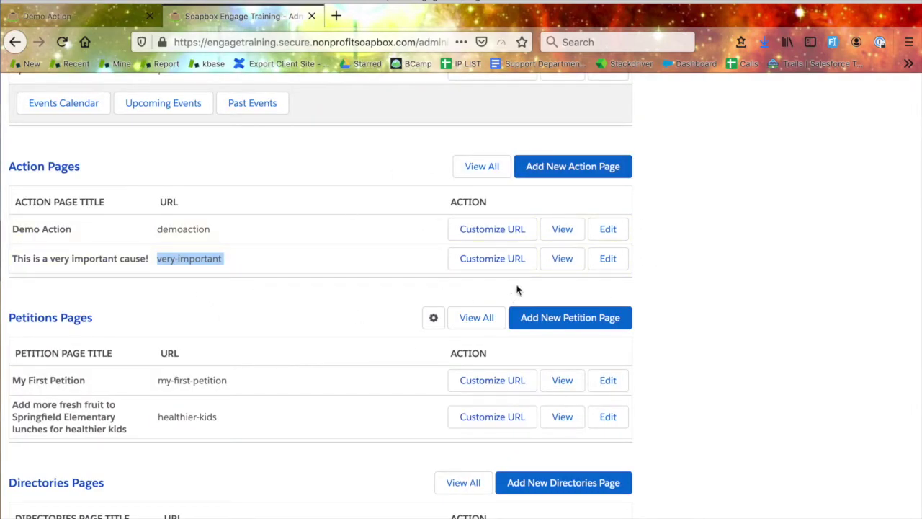
- Check Demo Action's page link and page title against the live page, and close the link settings without saving
left_click(481, 232)
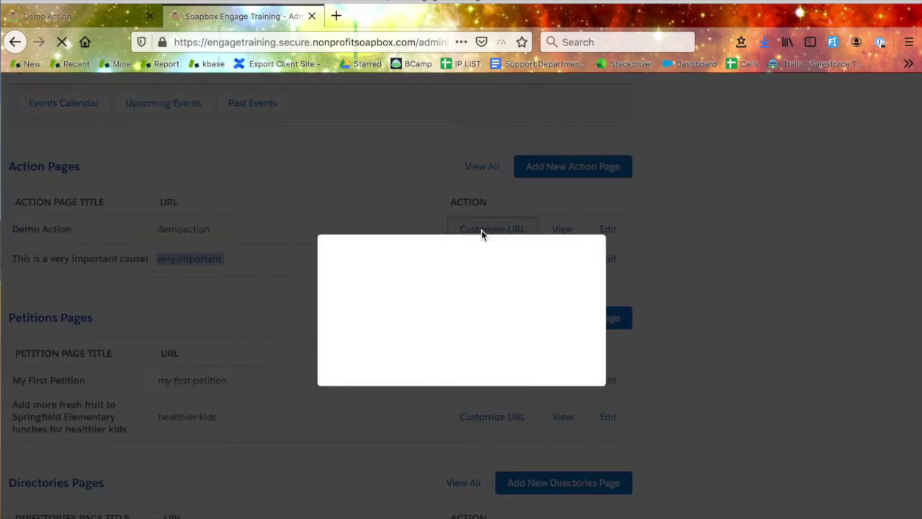
left_click_drag(493, 298, 422, 297)
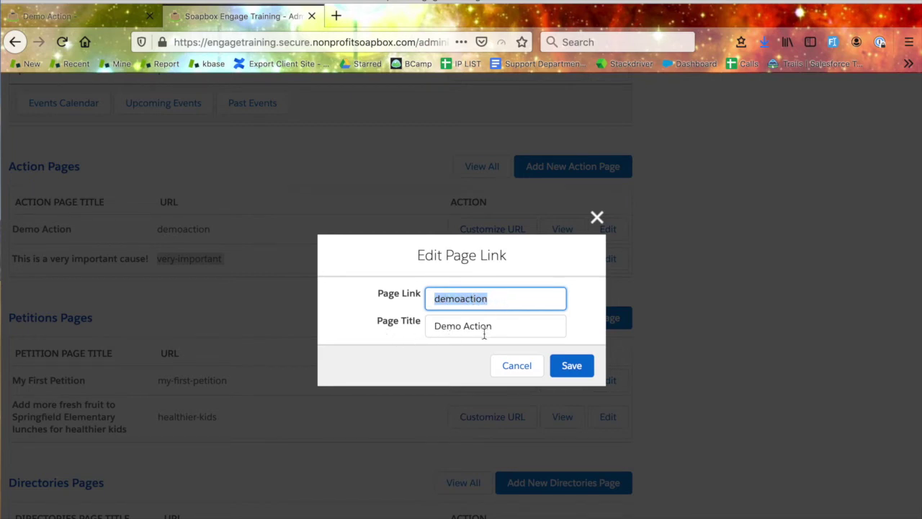
key("ctrl+Tab")
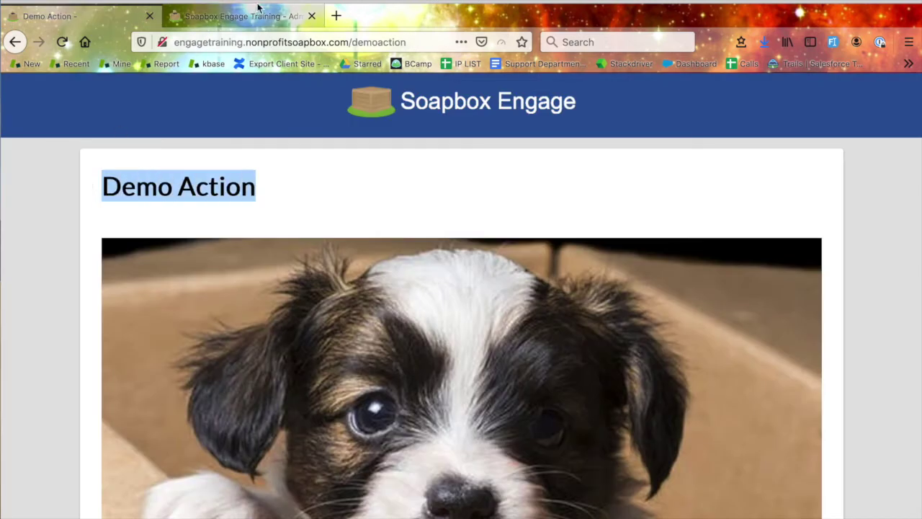
left_click(257, 18)
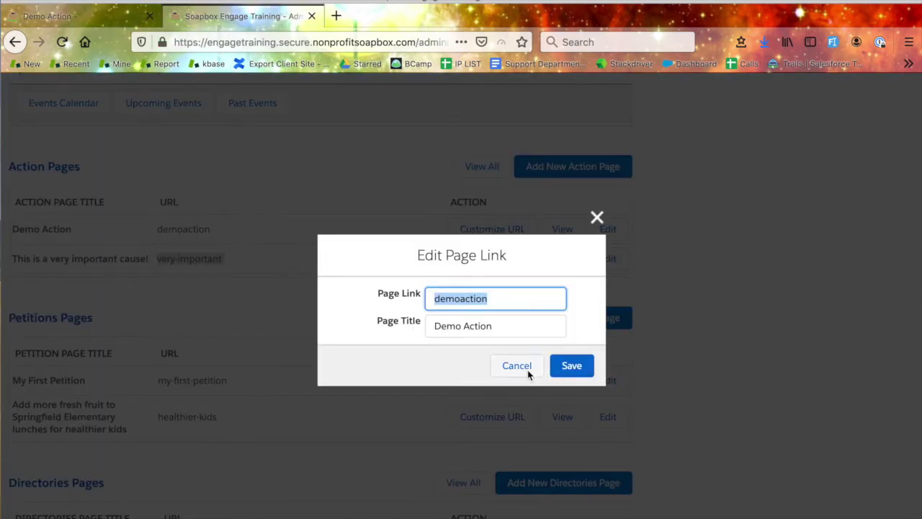
left_click(599, 218)
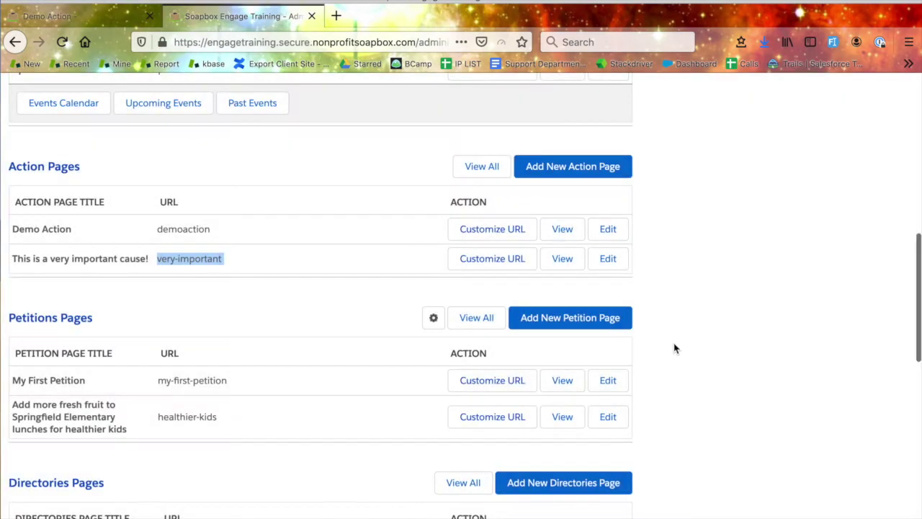
- View the live Demo Action page from the Action Pages list and return to the Control Panel
scroll(673, 346, "up", 1)
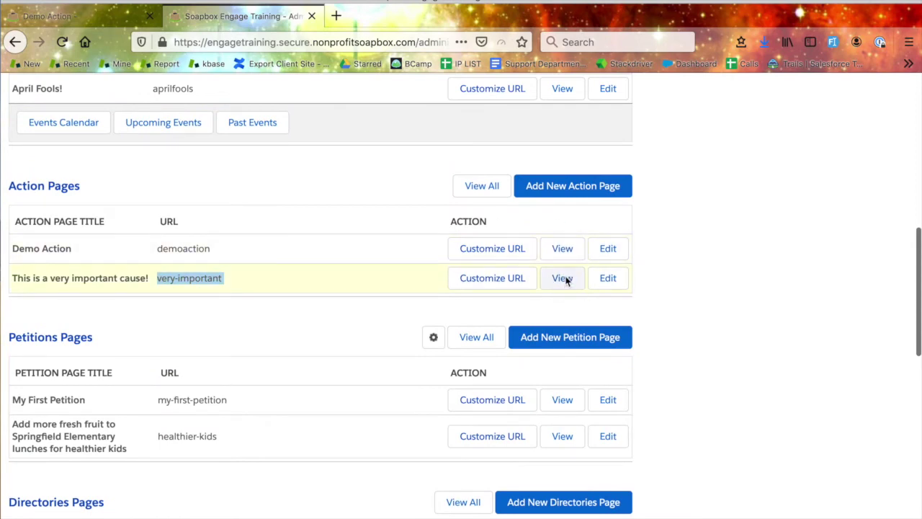
left_click(563, 249)
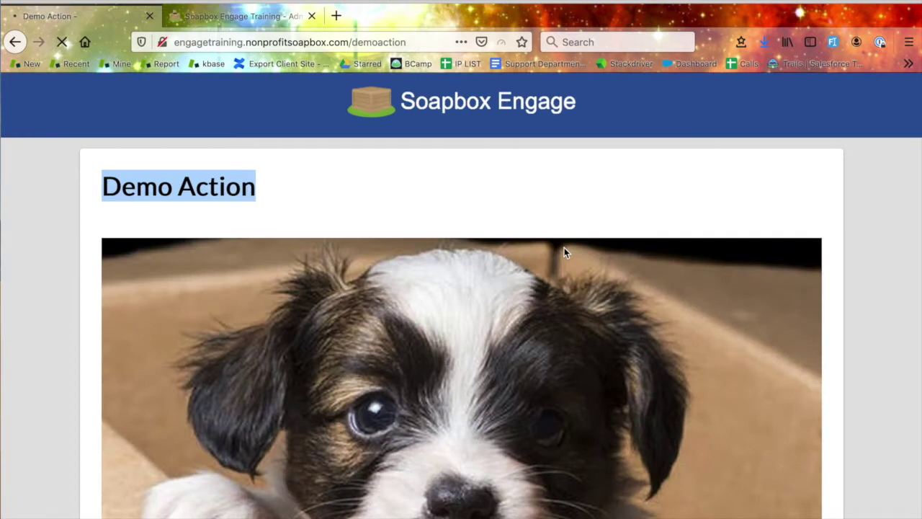
left_click(237, 16)
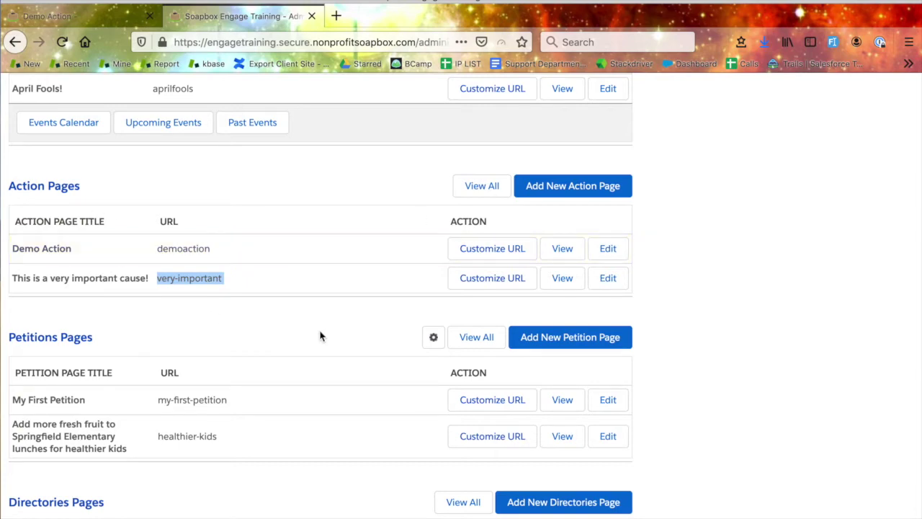
- Open the full list of action pages and try out the publish toggle and row selection on the listed actions
scroll(320, 335, "up", 1)
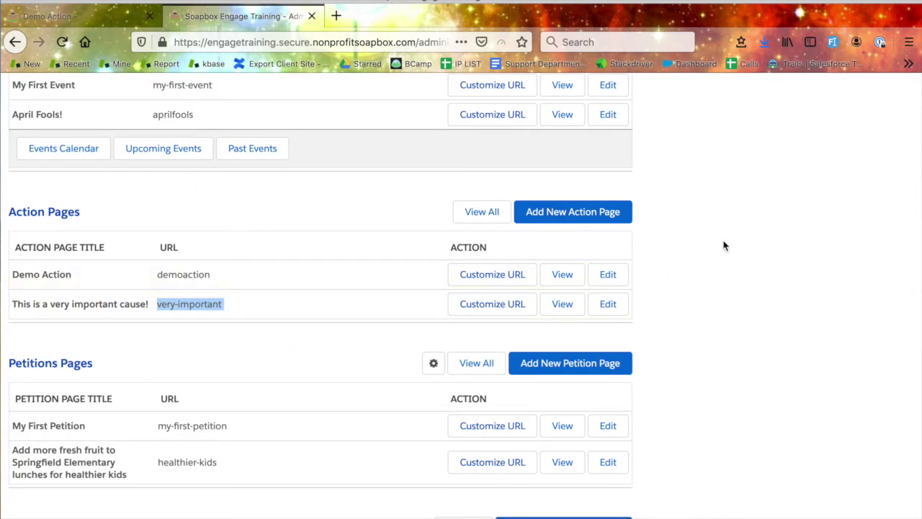
left_click(485, 218)
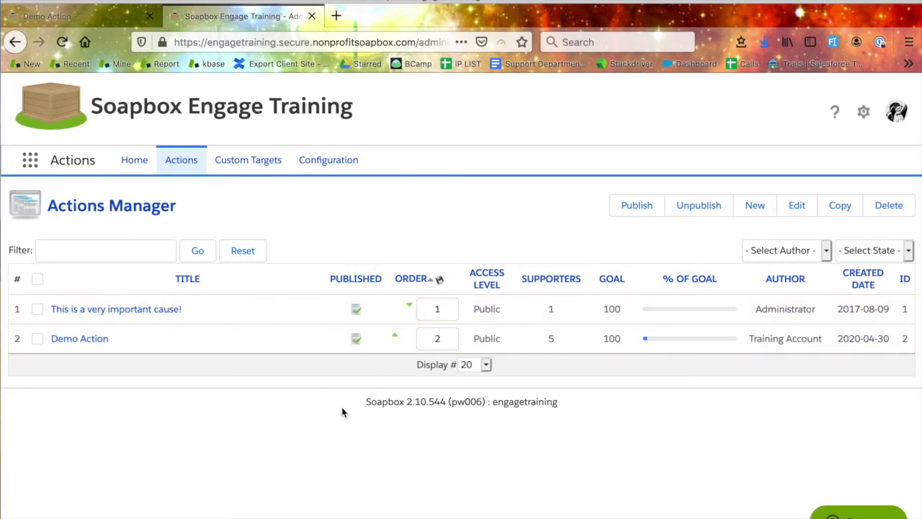
left_click(356, 314)
left_click(357, 314)
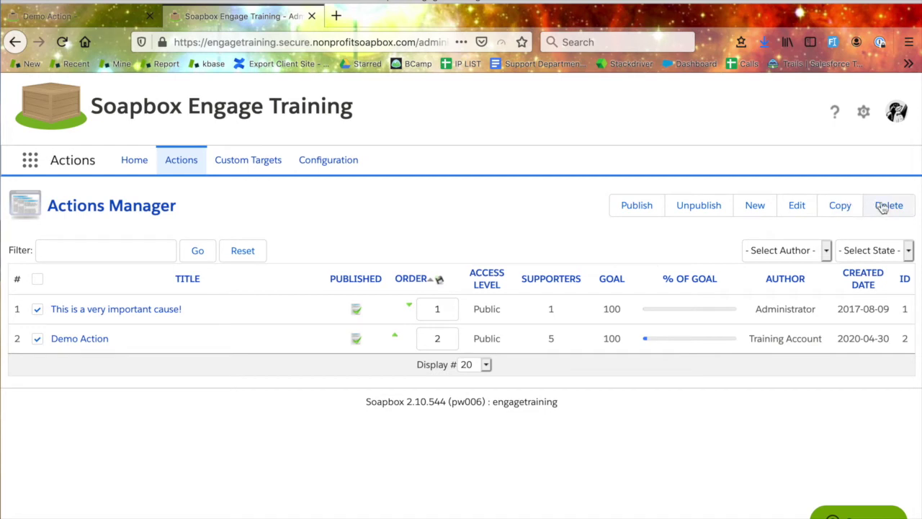
left_click(37, 309)
left_click(37, 338)
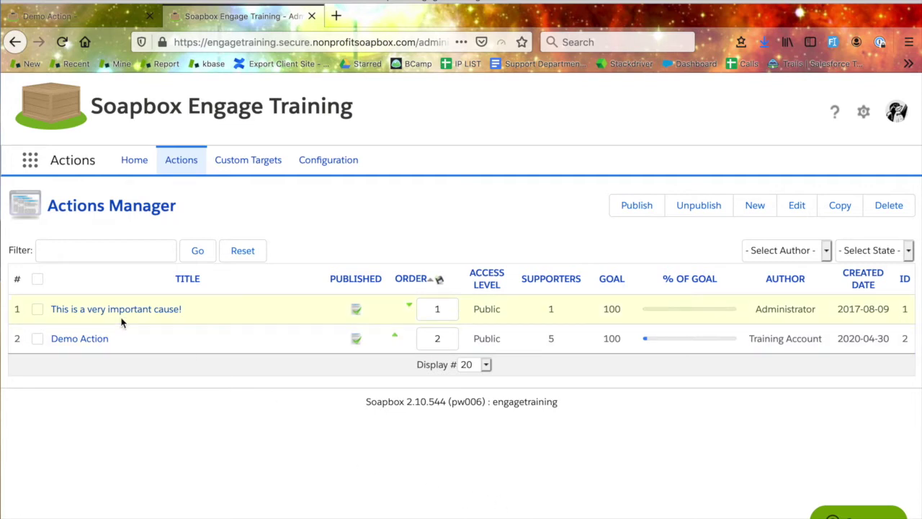
- Look at Demo Action's edit page, cancel back to the actions list, and select the Demo Action row
left_click(82, 340)
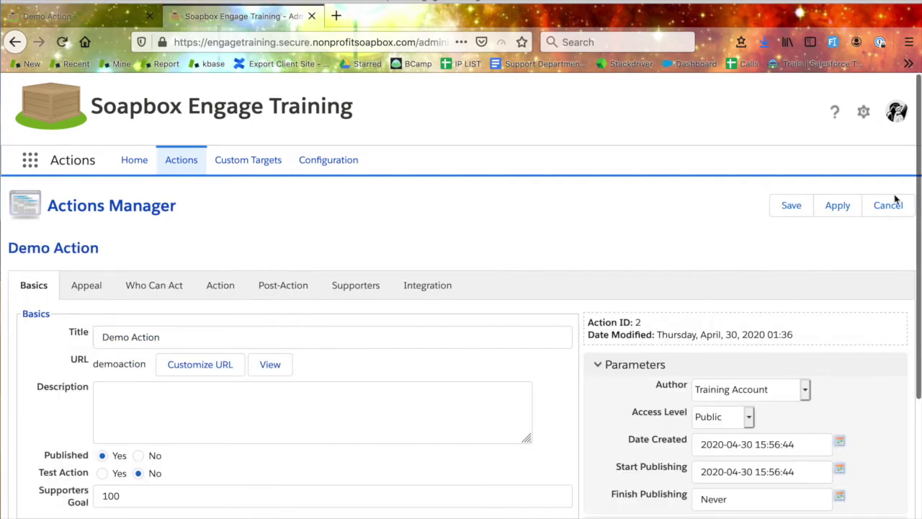
left_click(893, 205)
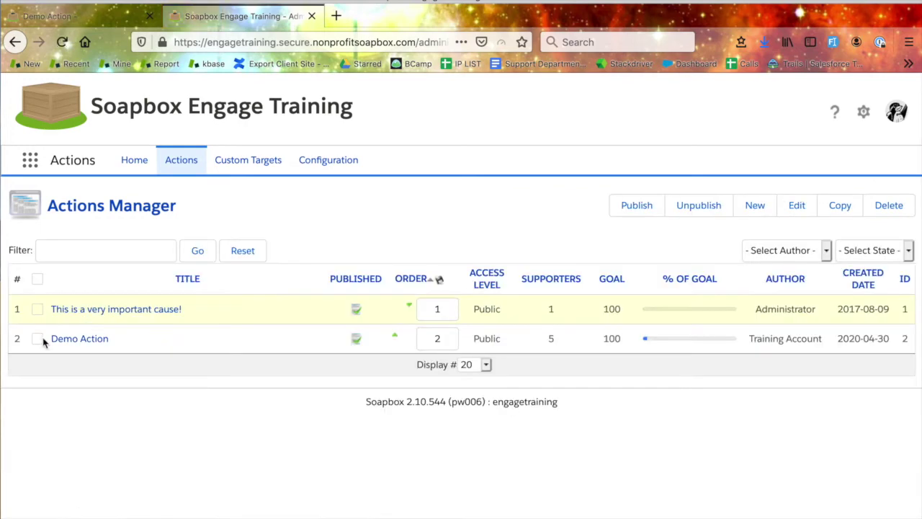
left_click(38, 338)
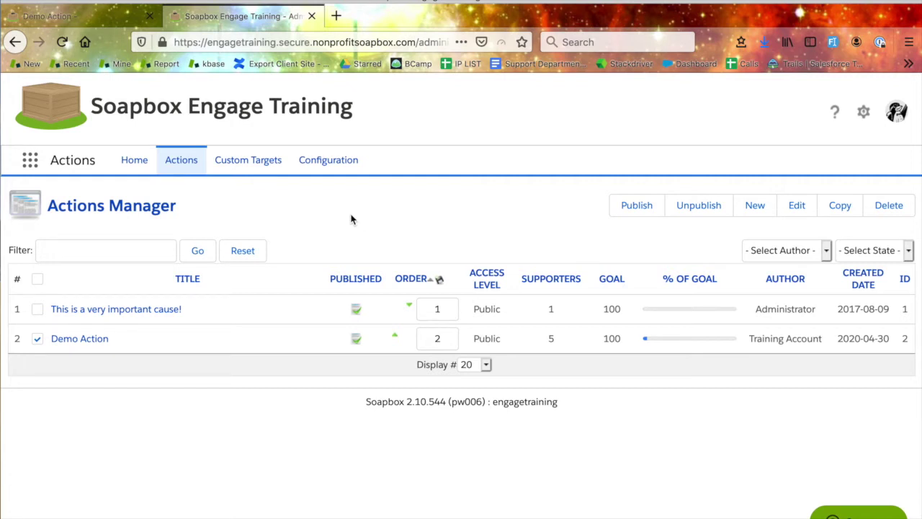
- Start a new custom target and fill in the target's first name and last name
left_click(245, 163)
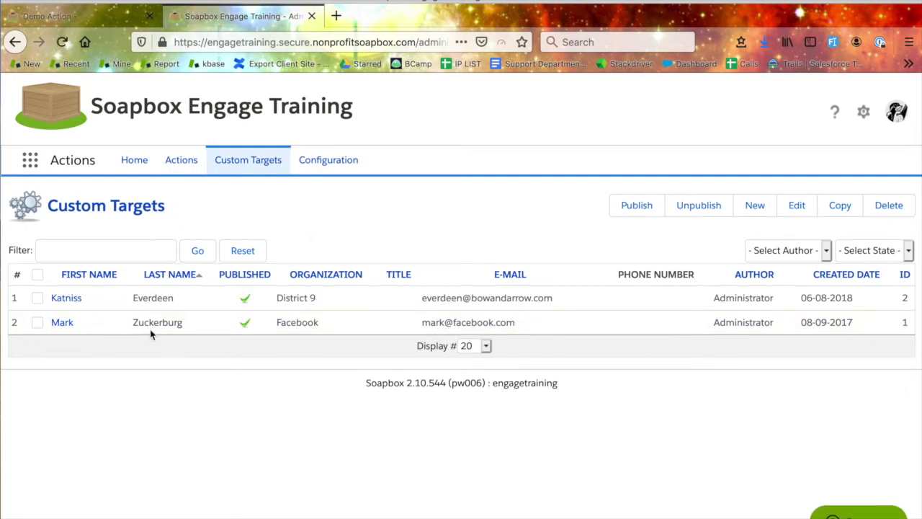
left_click(753, 204)
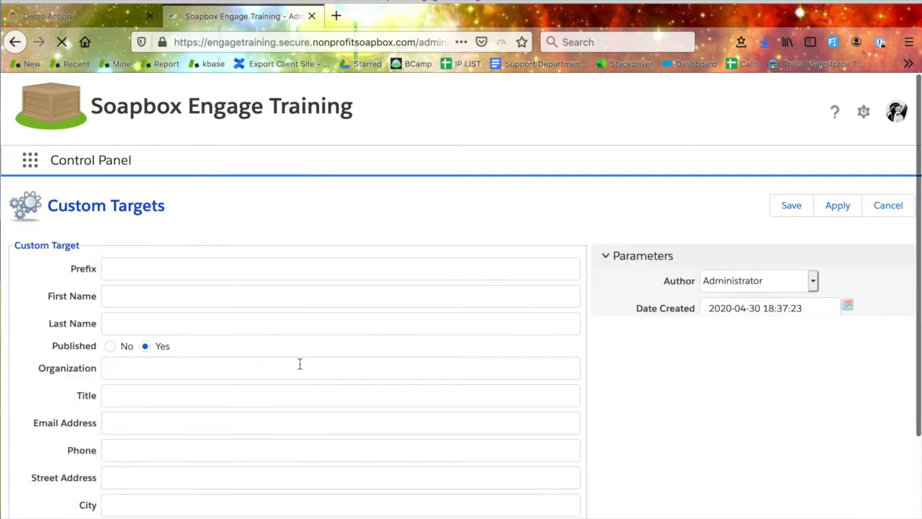
left_click(161, 296)
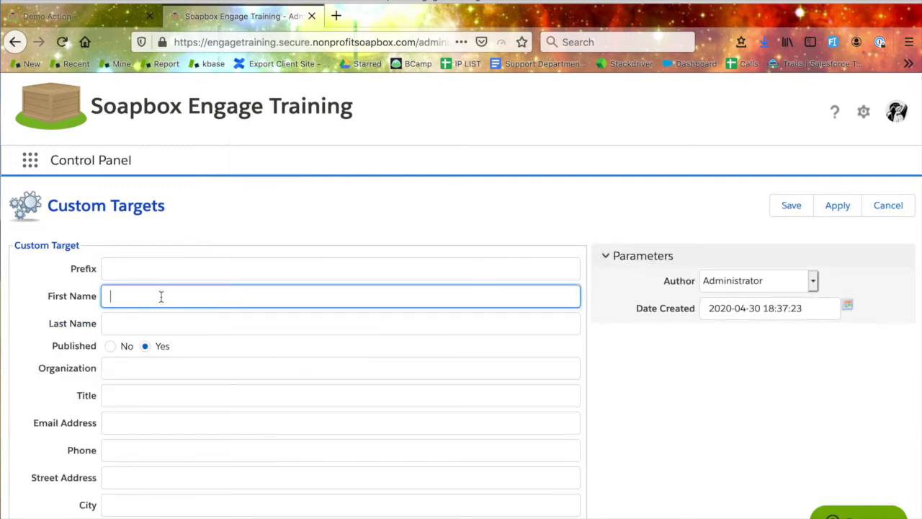
type("Magnm")
key("BackSpace")
type("um")
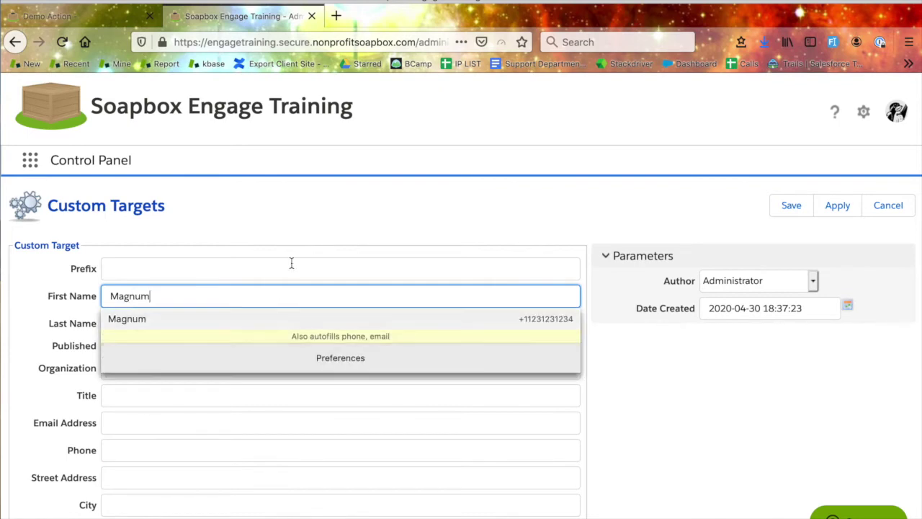
left_click(305, 226)
left_click(174, 323)
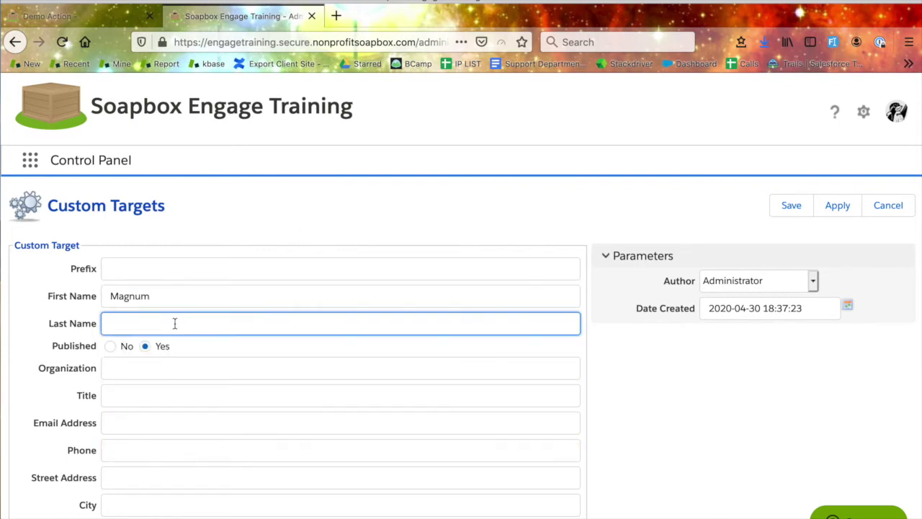
type("Pl")
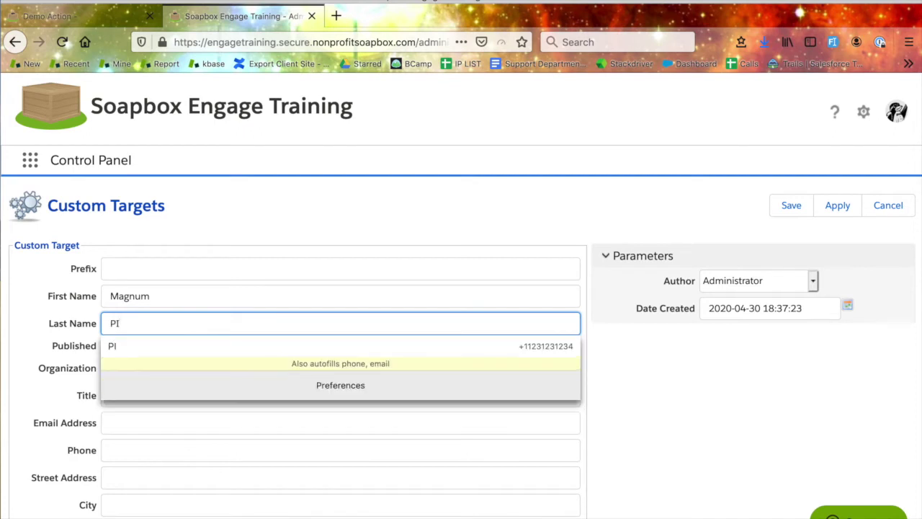
left_click(651, 433)
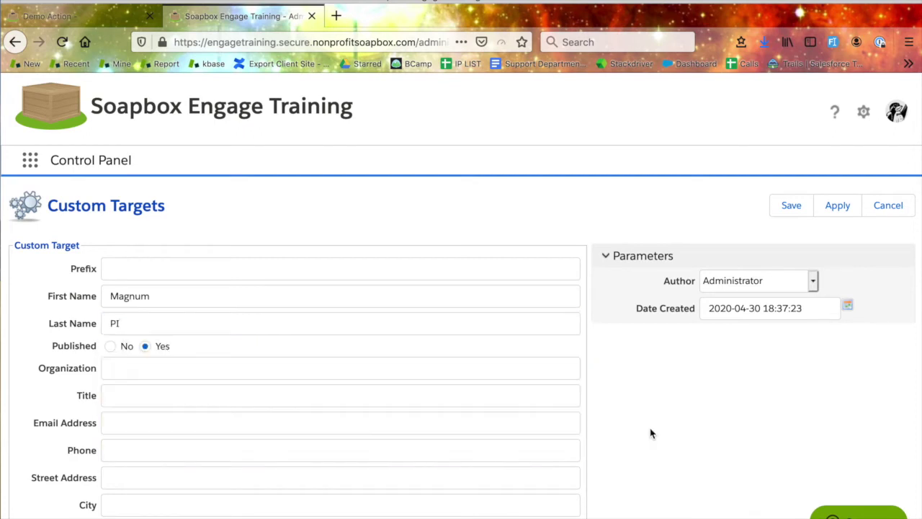
- Look over the new custom target's remaining contact and address fields and save the target without filling them in
left_click(193, 371)
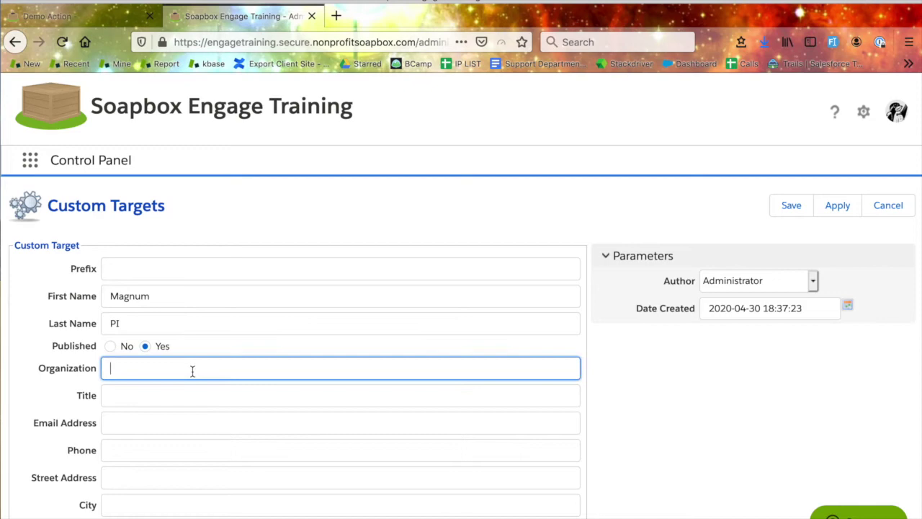
scroll(204, 479, "down", 3)
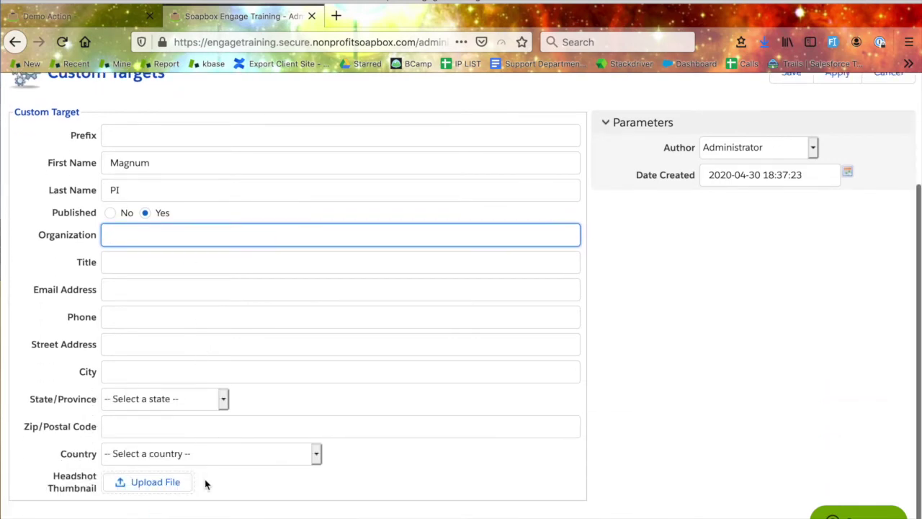
scroll(204, 481, "up", 1)
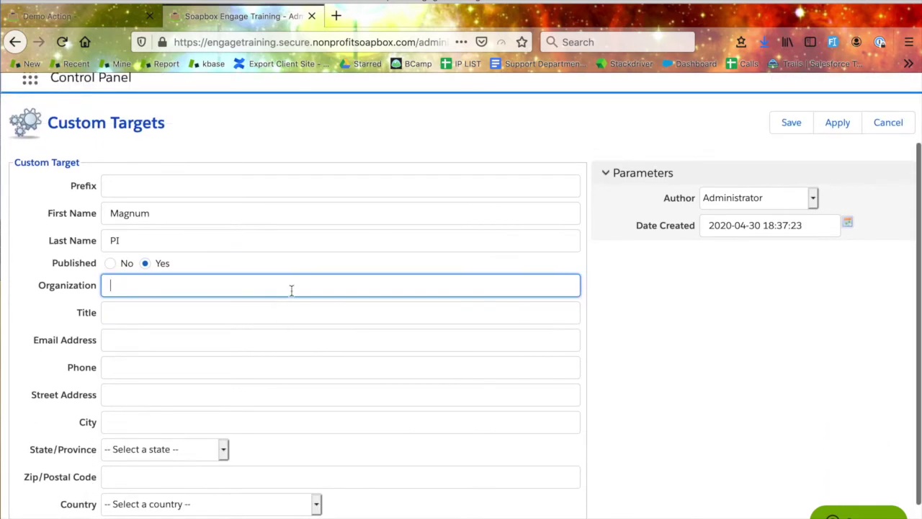
scroll(275, 401, "down", 1)
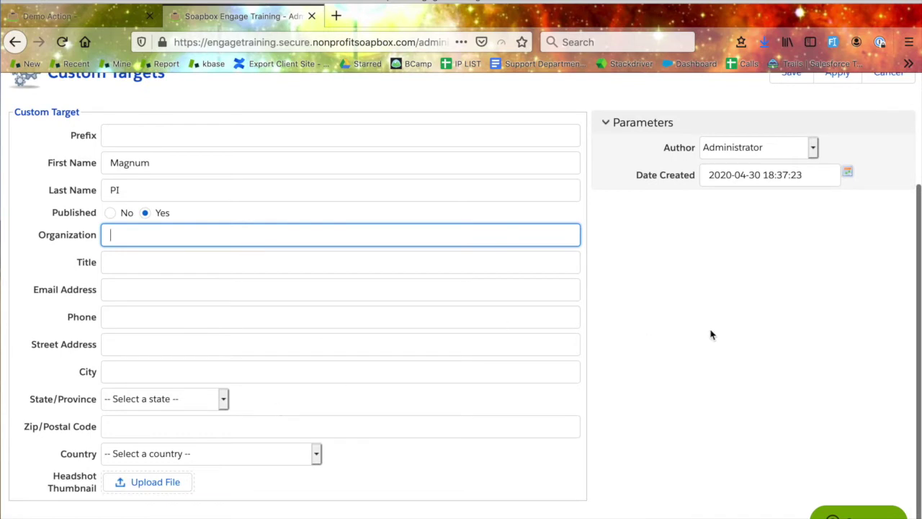
scroll(710, 334, "up", 3)
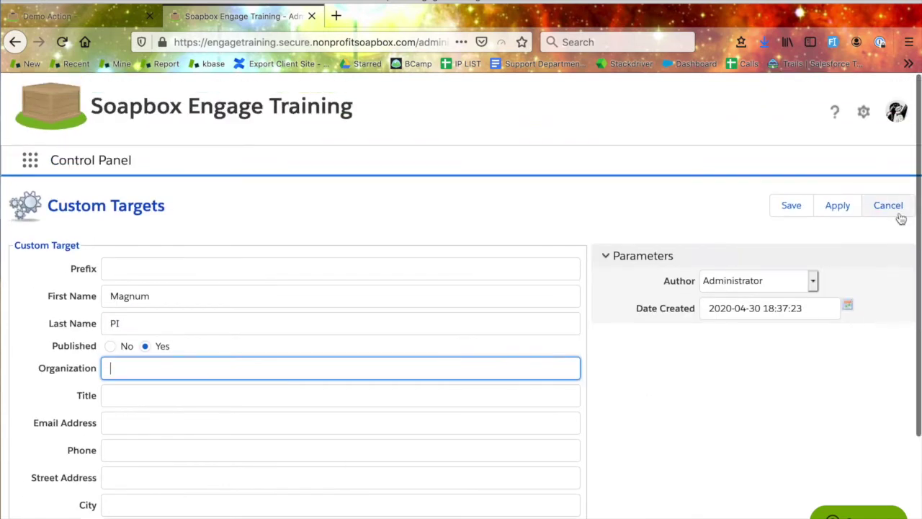
left_click(792, 208)
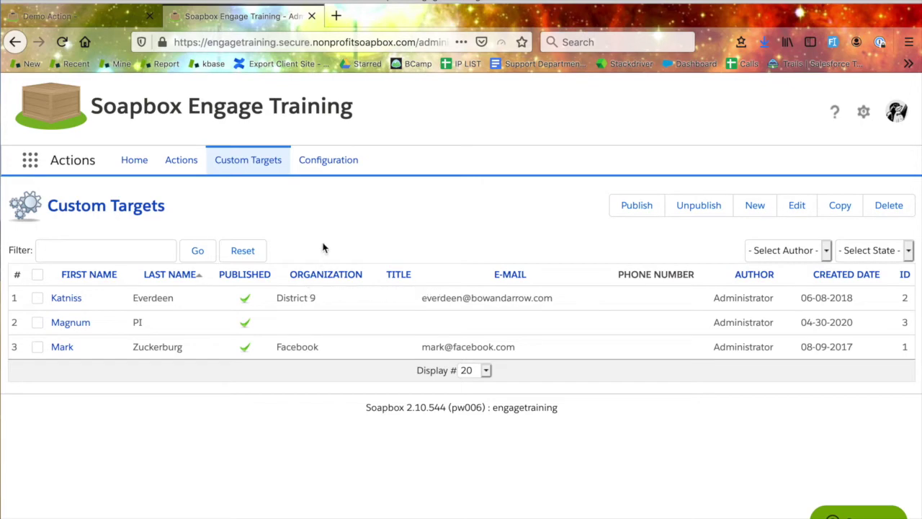
- Start a new action in the Actions Manager and title it "Please Do This!"
left_click(182, 164)
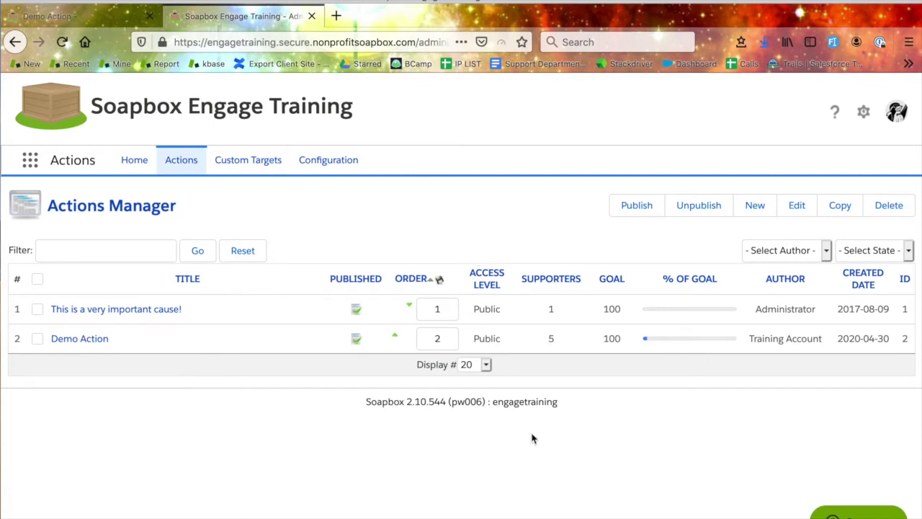
left_click(756, 211)
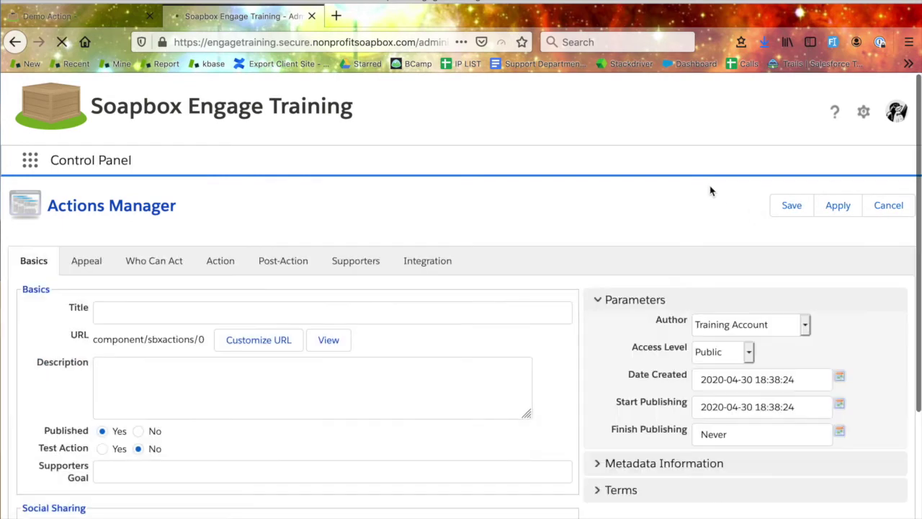
scroll(649, 475, "down", 5)
scroll(649, 475, "up", 4)
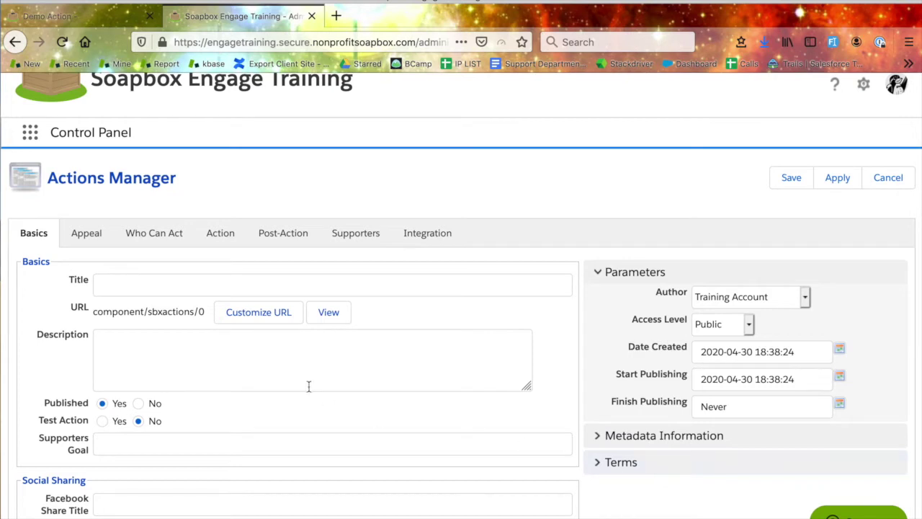
left_click(216, 286)
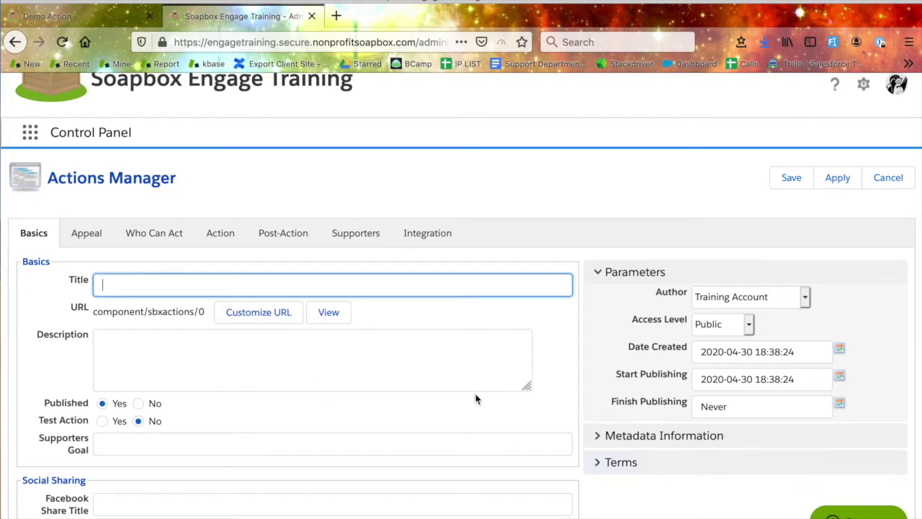
type("Please Do This!")
- Set the new action's supporters goal to 100 and apply the changes, keeping its edit page open
scroll(437, 439, "down", 2)
left_click(353, 371)
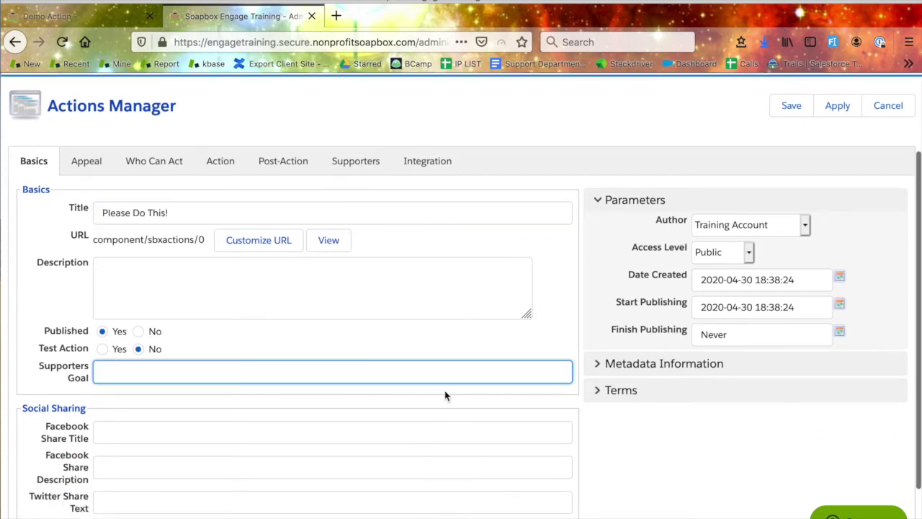
type("100")
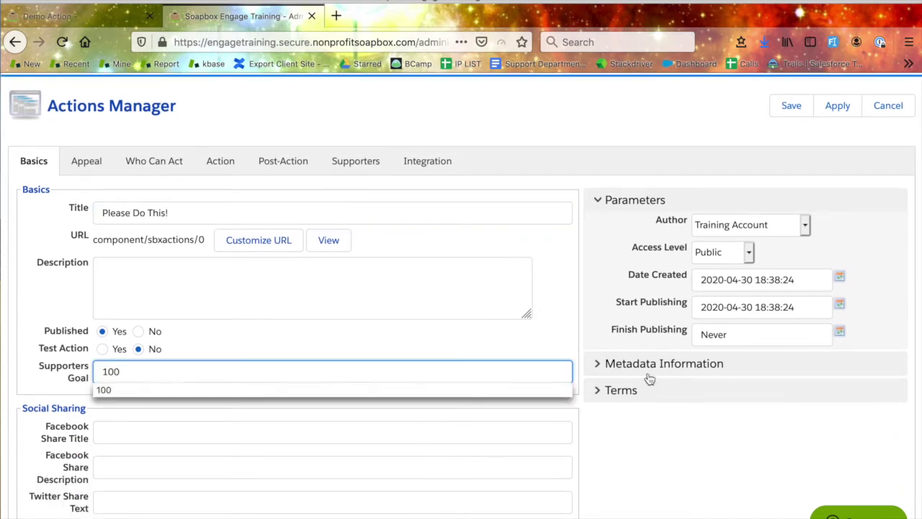
left_click(570, 292)
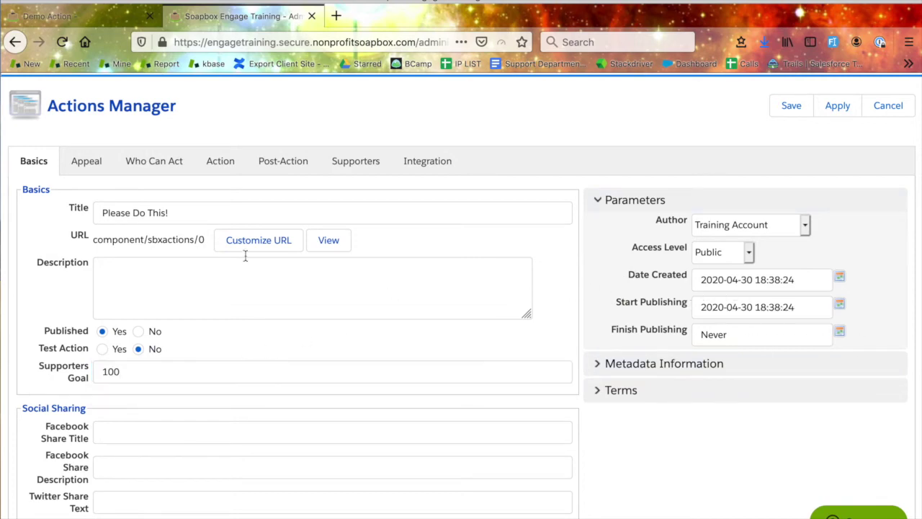
left_click(836, 105)
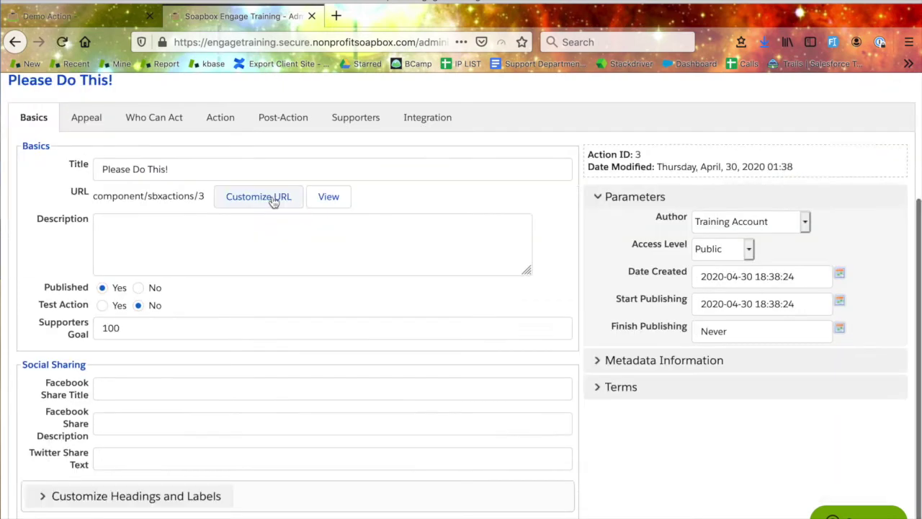
- Customize the action's URL with the page link "pleasedothis" and the page title "Please Do This!", and save the link
left_click(277, 196)
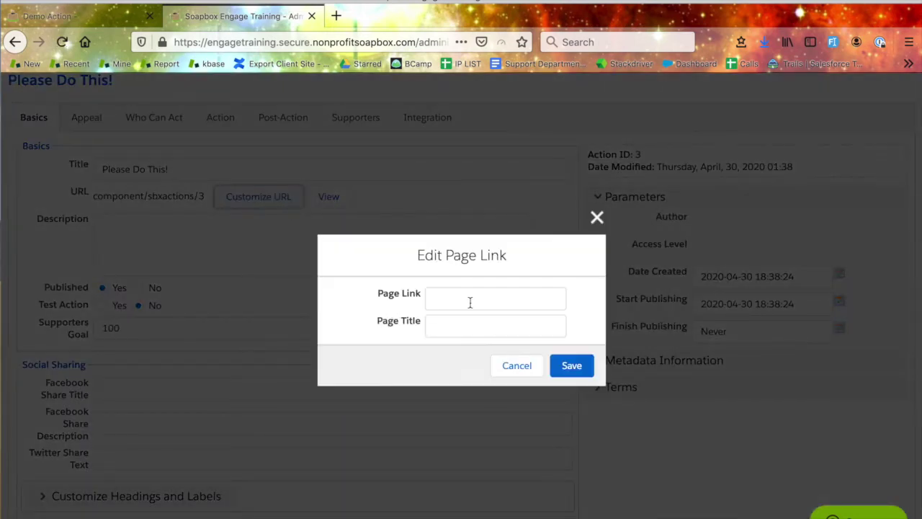
left_click(470, 302)
type("pleasedothis")
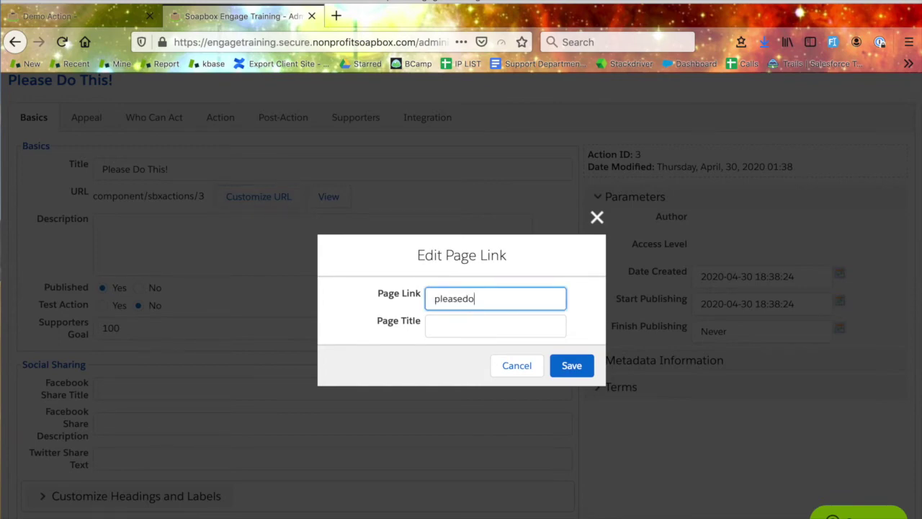
left_click(504, 334)
type("Please Do This!")
left_click(576, 369)
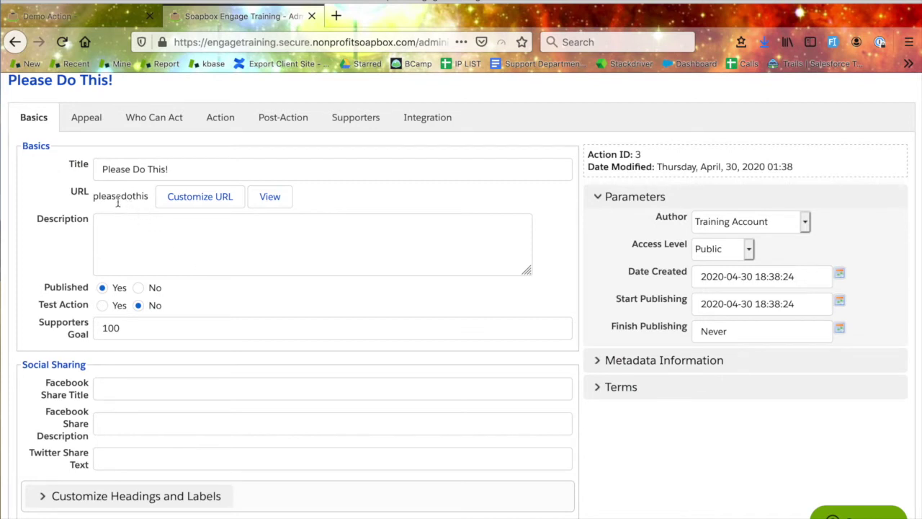
- Fill the action's description with a Lorem ipsum placeholder paragraph, keeping Published set to Yes and Test Action set to No
left_click(112, 233)
type("!lorem")
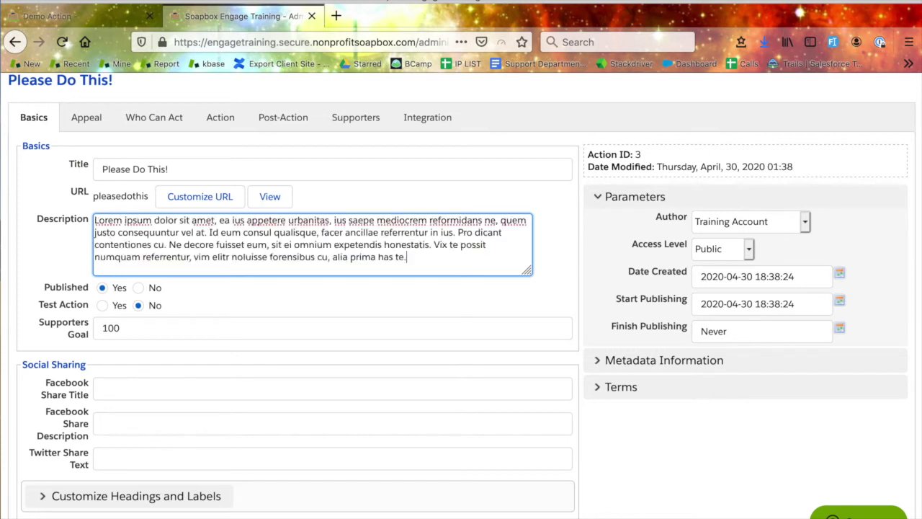
scroll(285, 417, "down", 1)
scroll(285, 416, "down", 1)
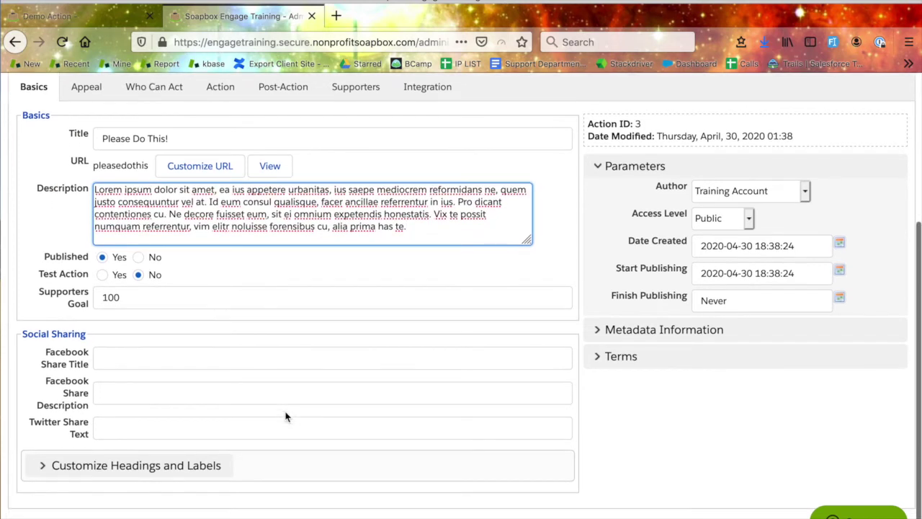
left_click(101, 261)
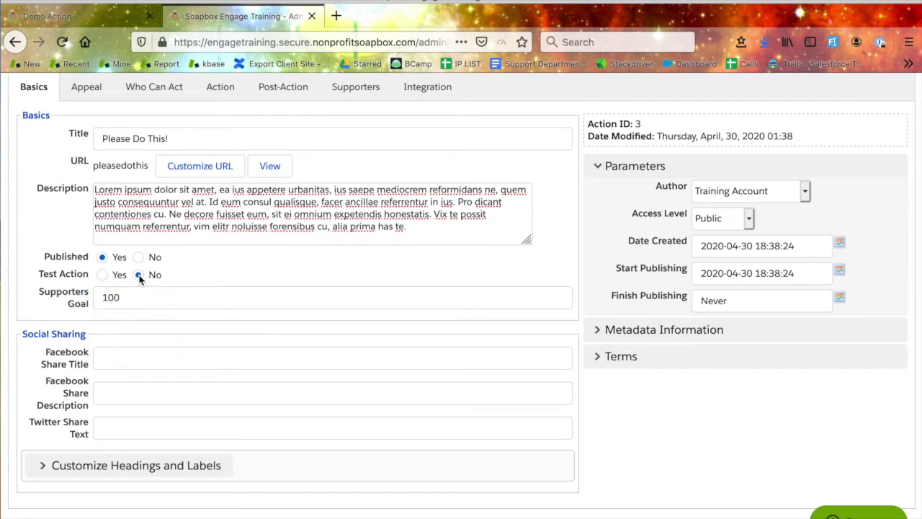
left_click(103, 274)
left_click(138, 274)
- Set the Facebook share title to "Please Do This!" and the Facebook share description to "I'd love it if you did things thing!"
left_click(156, 362)
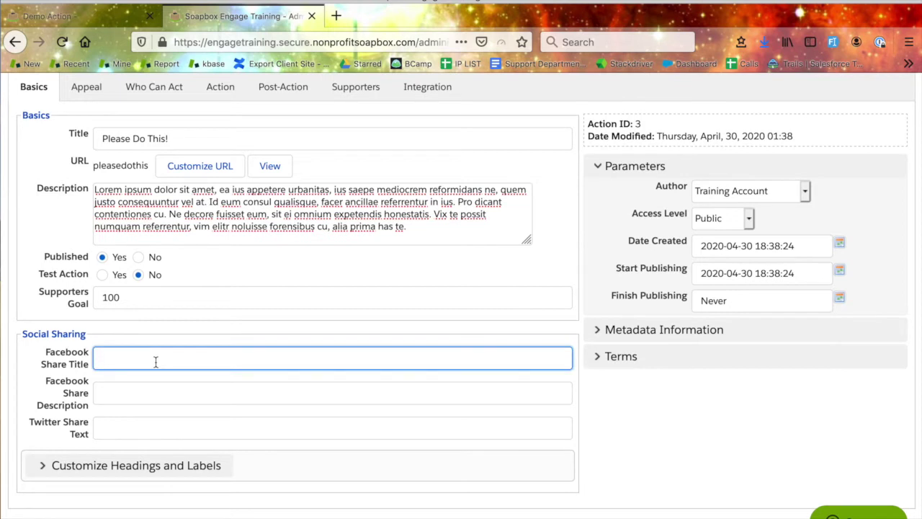
type("Please Do This!")
left_click(205, 392)
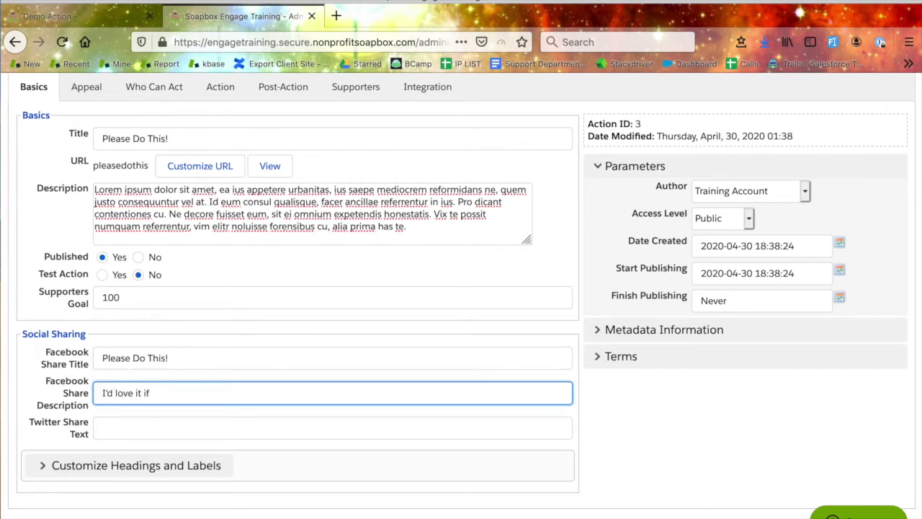
type("I'd love it if you did things thing!")
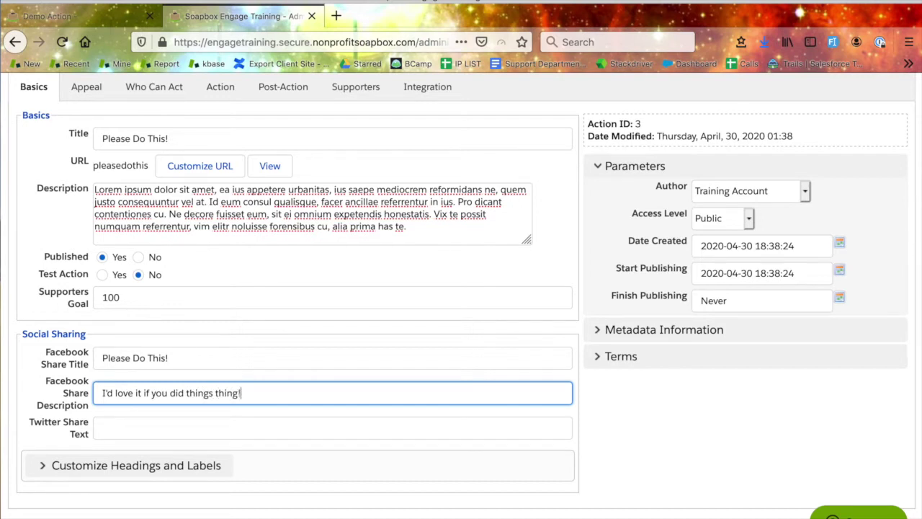
- Copy the Facebook share description into the Twitter share text
triple_click(207, 394)
key("ctrl+c")
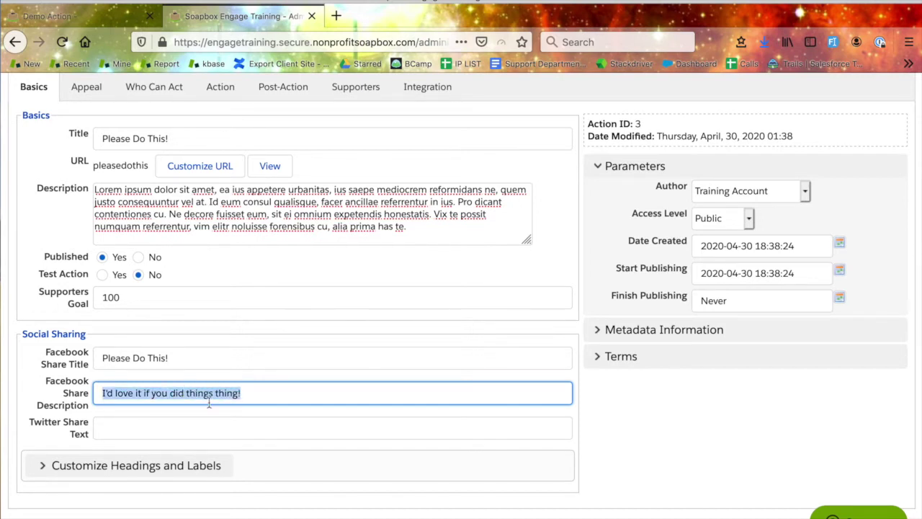
left_click(201, 426)
key("ctrl+v")
left_click(657, 490)
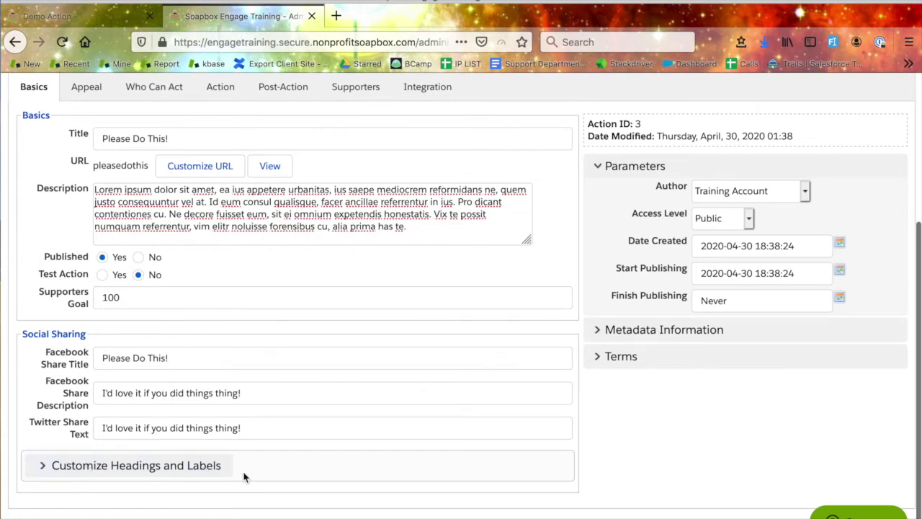
- Expand the social sharing section's Customize Headings and Labels options, review them, and collapse them again
left_click(44, 468)
scroll(397, 385, "down", 3)
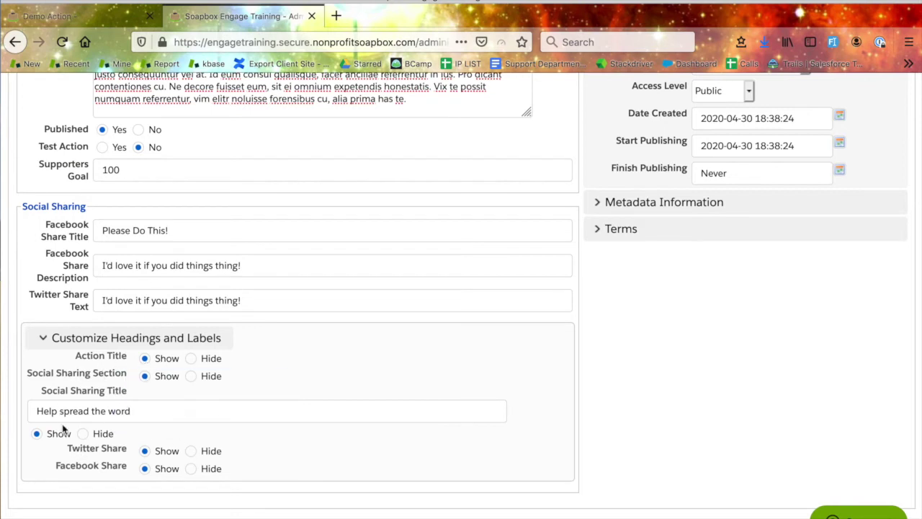
left_click(43, 339)
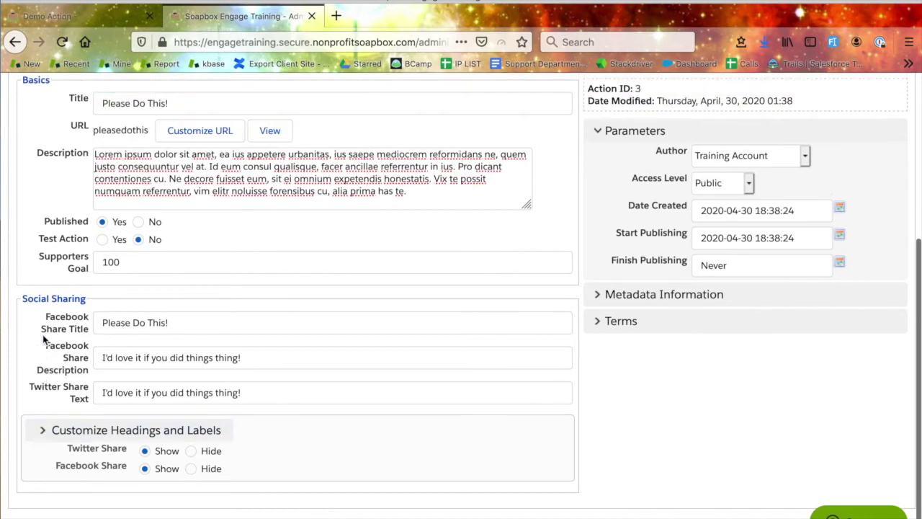
scroll(412, 399, "up", 2)
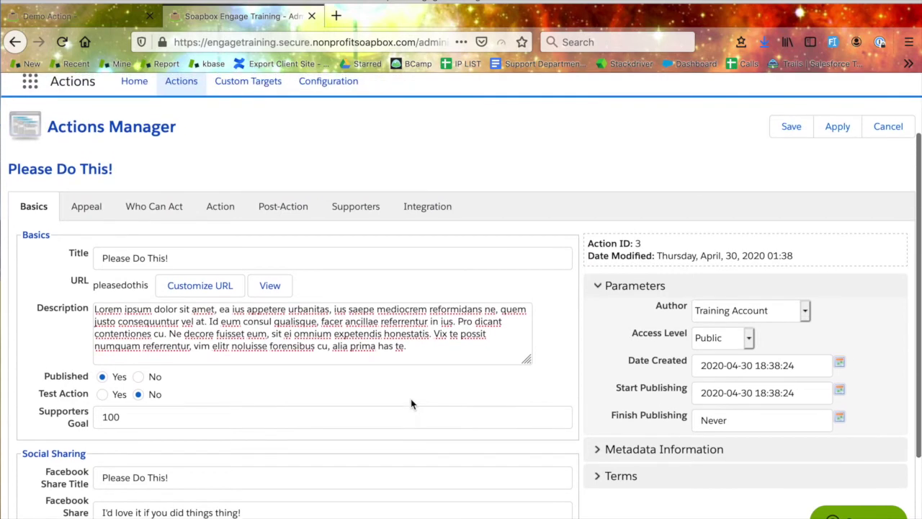
- Review the Access Level choices in the action's publishing parameters, keeping it set to Public
scroll(411, 398, "down", 2)
scroll(440, 455, "down", 1)
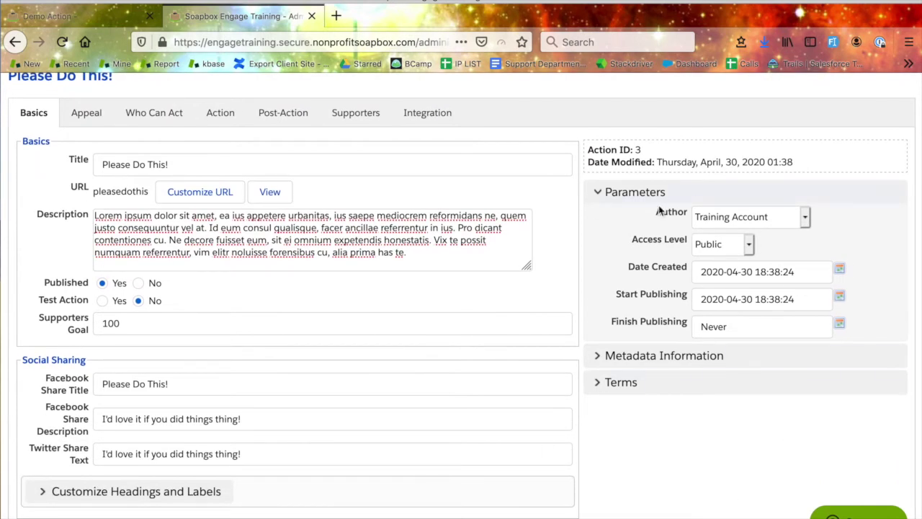
left_click(748, 245)
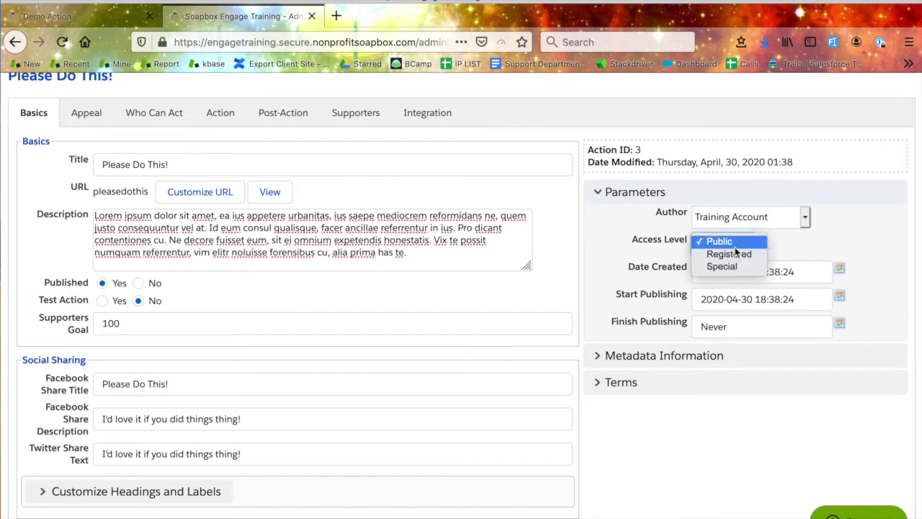
left_click(591, 229)
scroll(744, 388, "down", 1)
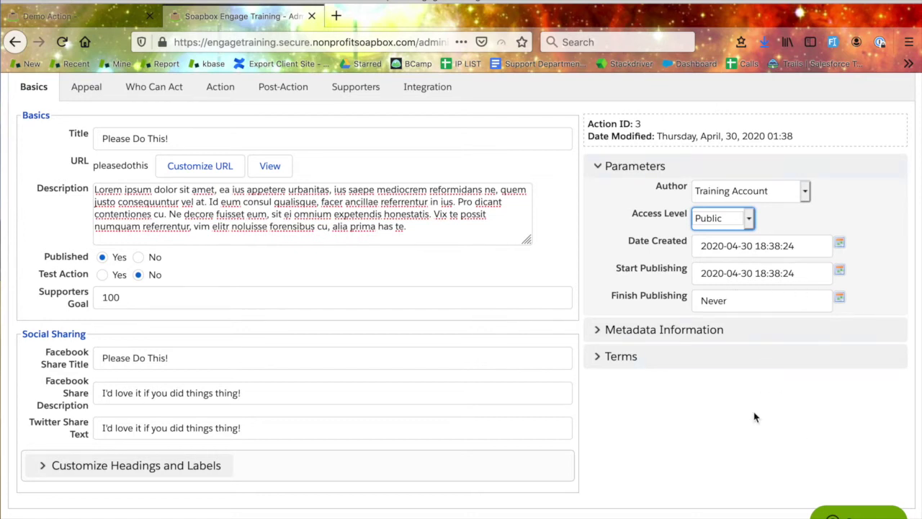
- Expand the action's Metadata Information and Terms sections to review their fields, and collapse them again
left_click(683, 333)
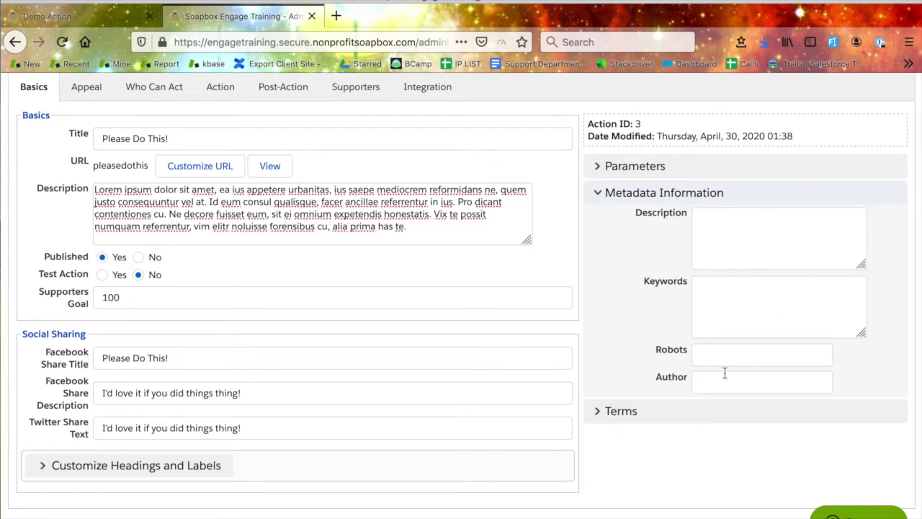
left_click(601, 194)
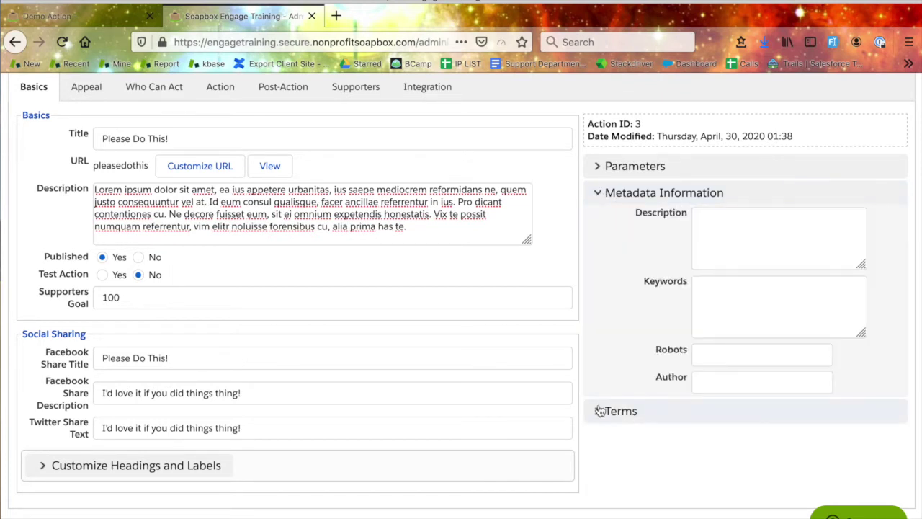
left_click(598, 413)
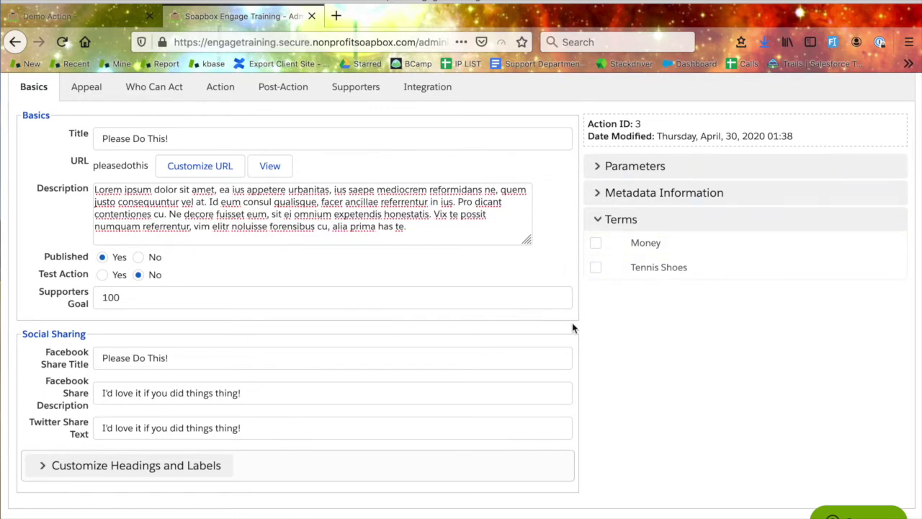
left_click(597, 218)
- Apply the changes made to the action's basic and social sharing settings, keeping the action open for editing
scroll(652, 343, "up", 2)
scroll(652, 344, "down", 2)
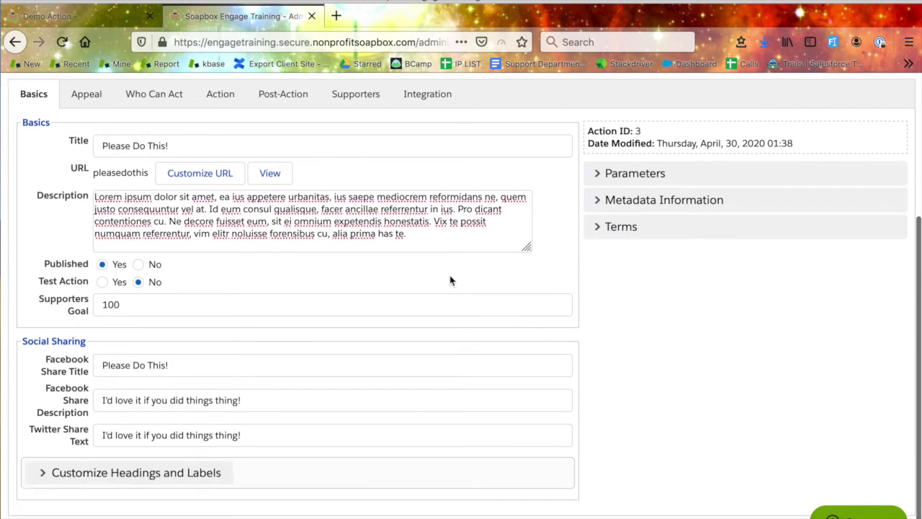
scroll(502, 354, "up", 4)
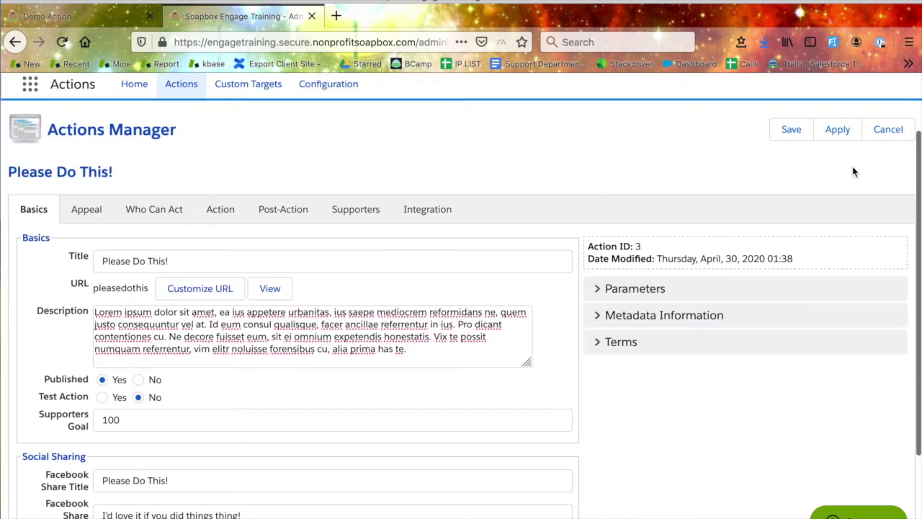
left_click(838, 131)
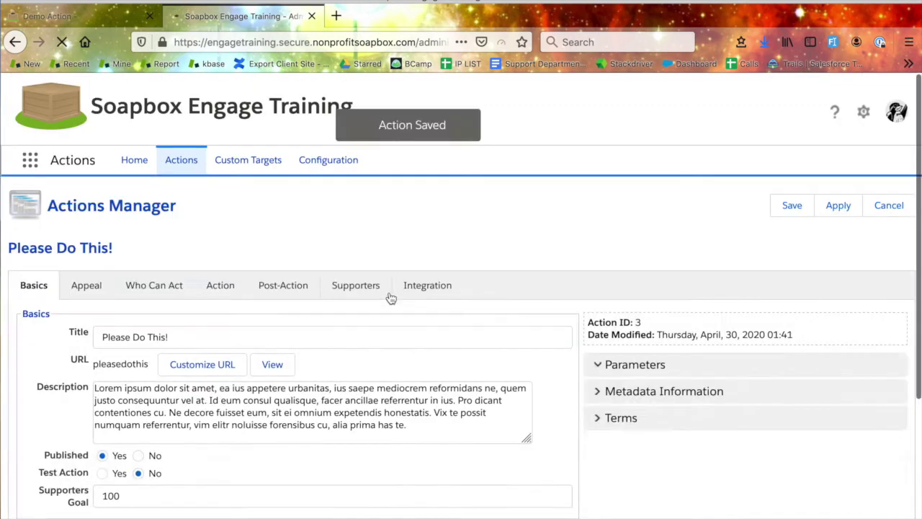
- View the action's public page, check its title and sharing section, and return to the action editor
scroll(389, 296, "down", 5)
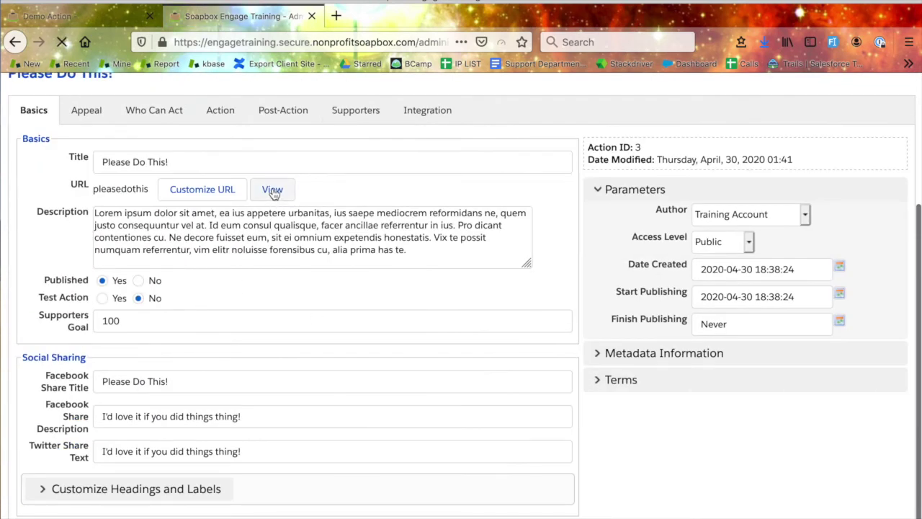
left_click(273, 191)
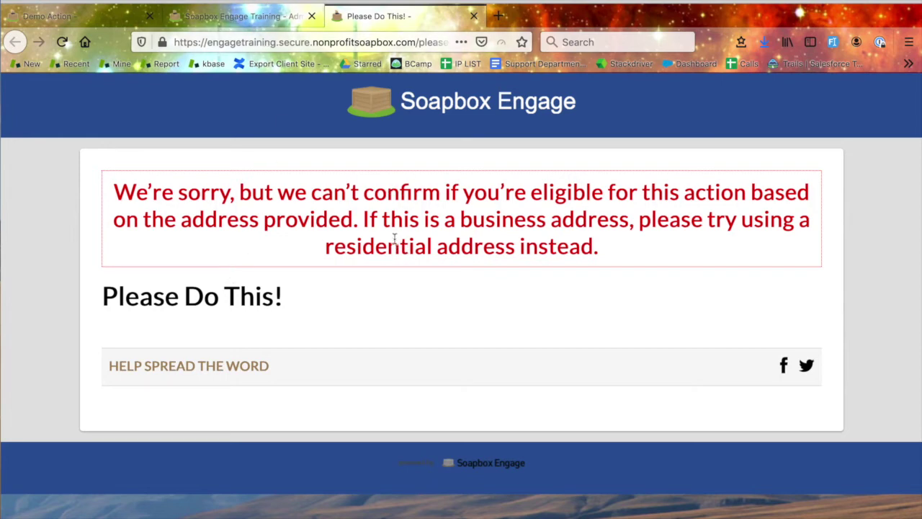
left_click_drag(295, 301, 79, 313)
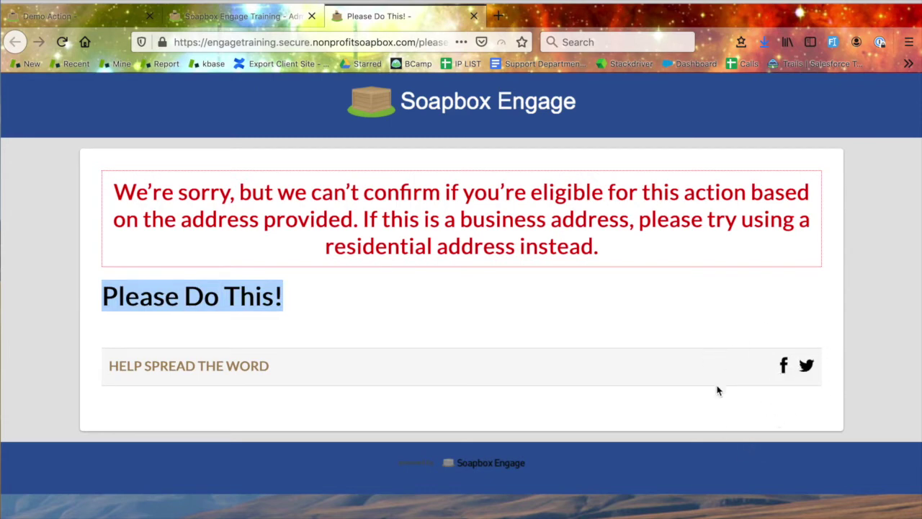
left_click(238, 16)
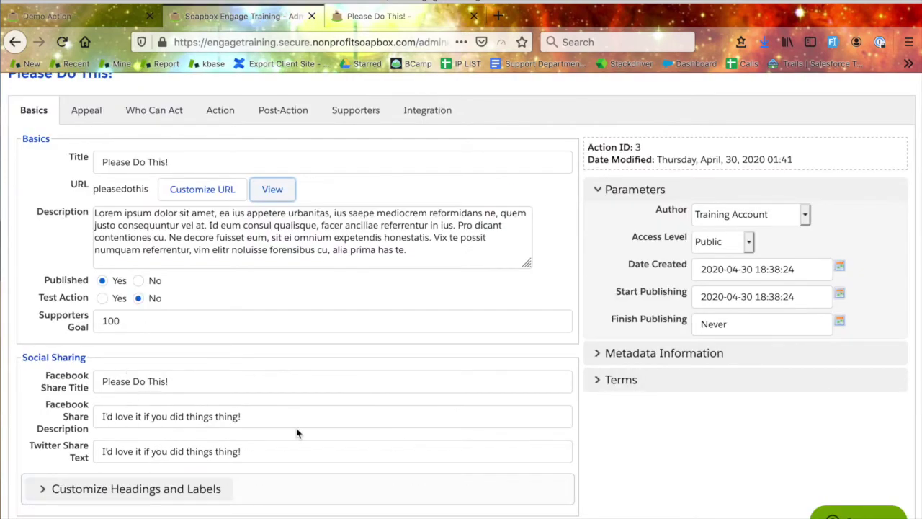
- Choose puppybackground.jpg as the action header image in the action's Appeal settings
scroll(459, 343, "up", 1)
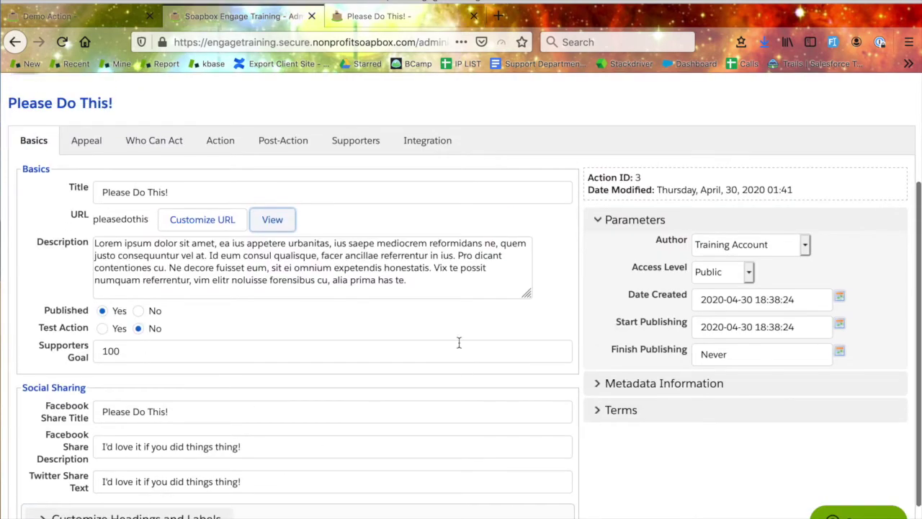
scroll(459, 343, "down", 1)
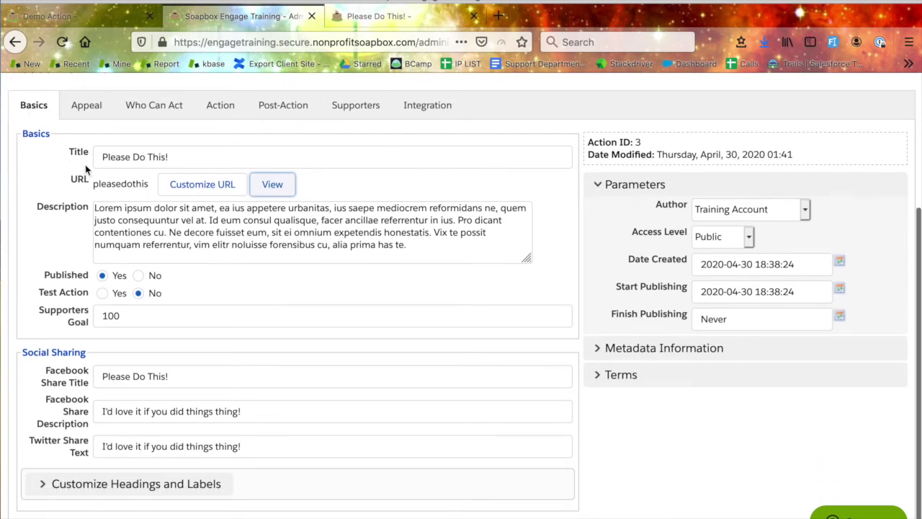
scroll(144, 262, "up", 1)
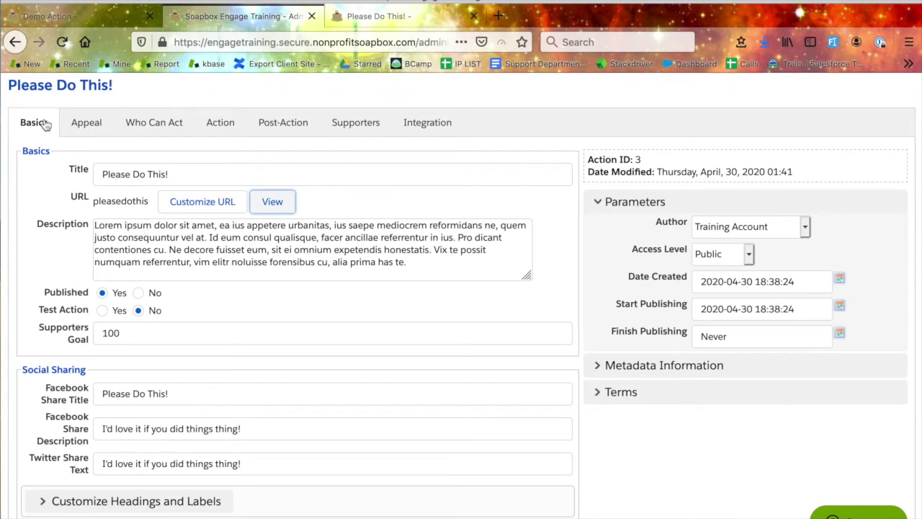
left_click(90, 125)
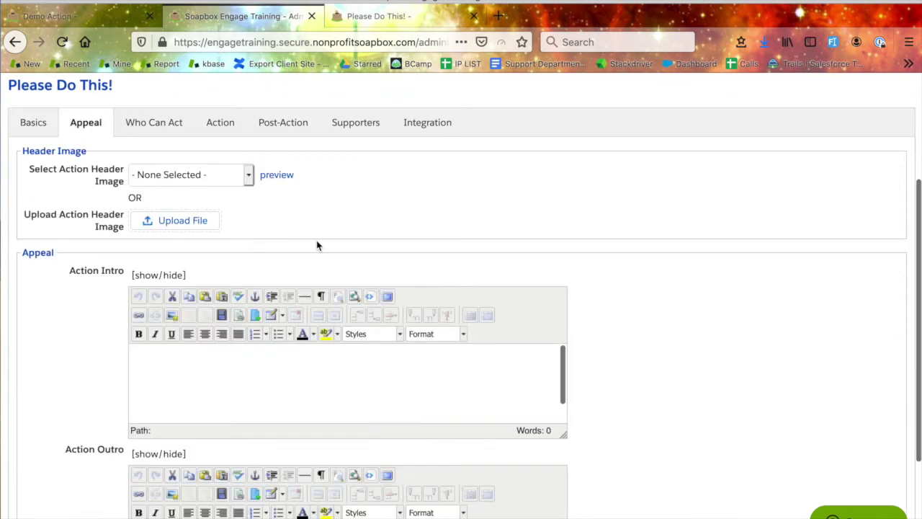
scroll(567, 255, "down", 3)
scroll(671, 288, "up", 1)
scroll(671, 288, "up", 2)
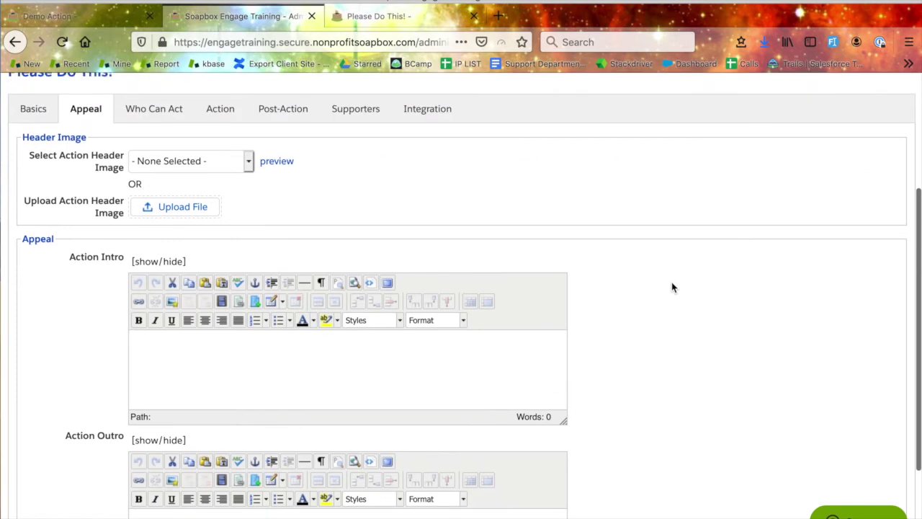
left_click(251, 159)
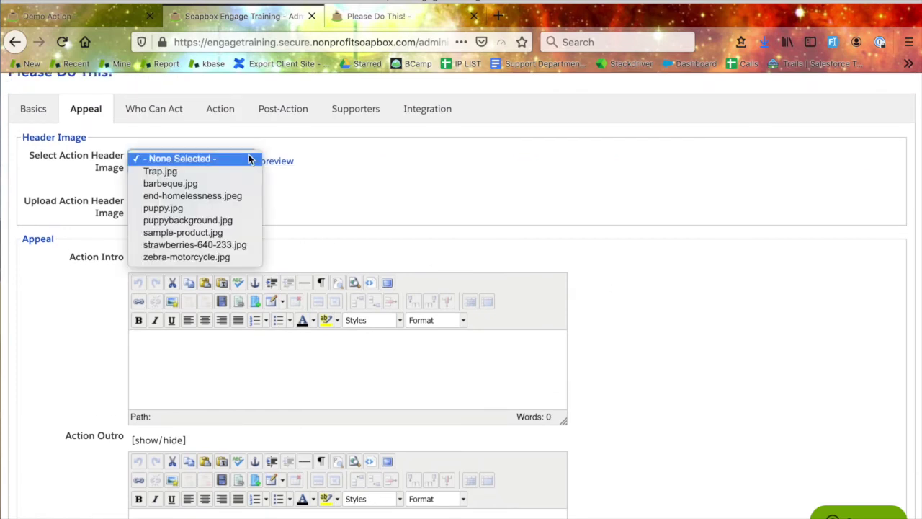
left_click(241, 223)
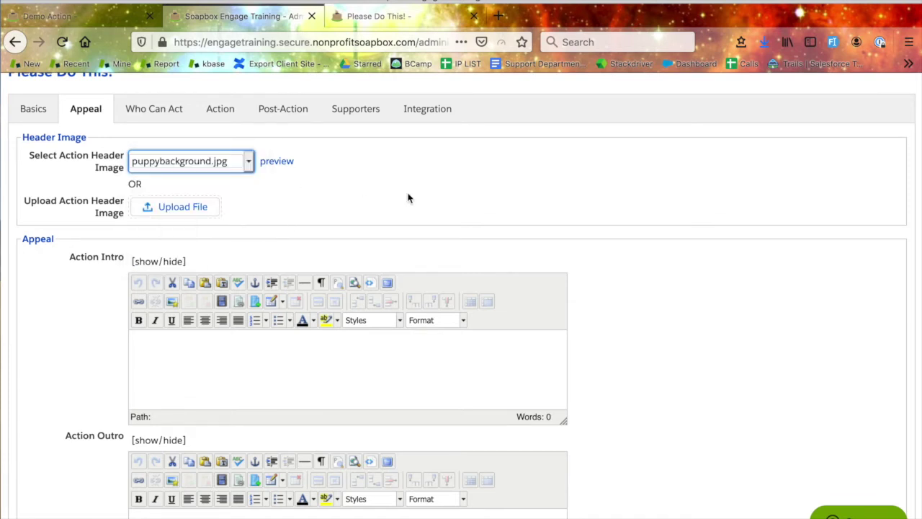
- Apply the header image change and reload the action's public page to check the image
scroll(407, 197, "down", 1)
scroll(629, 220, "down", 1)
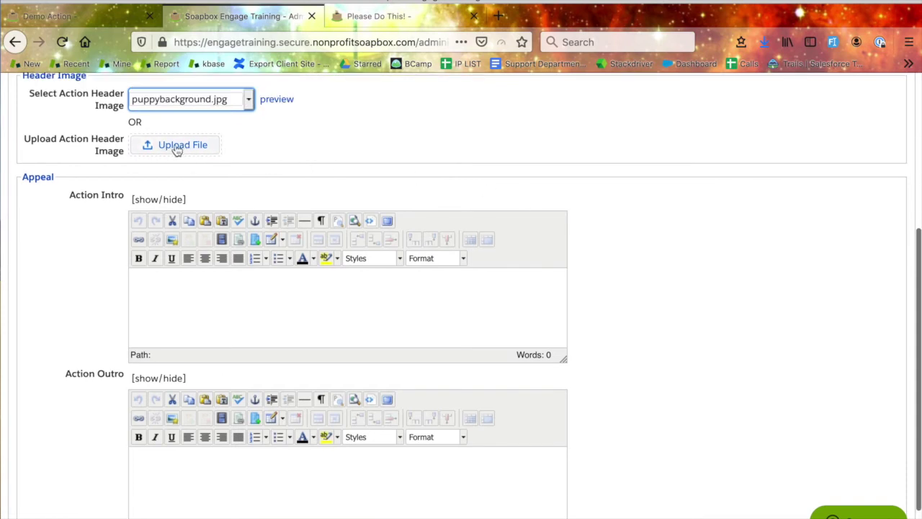
scroll(608, 294, "down", 1)
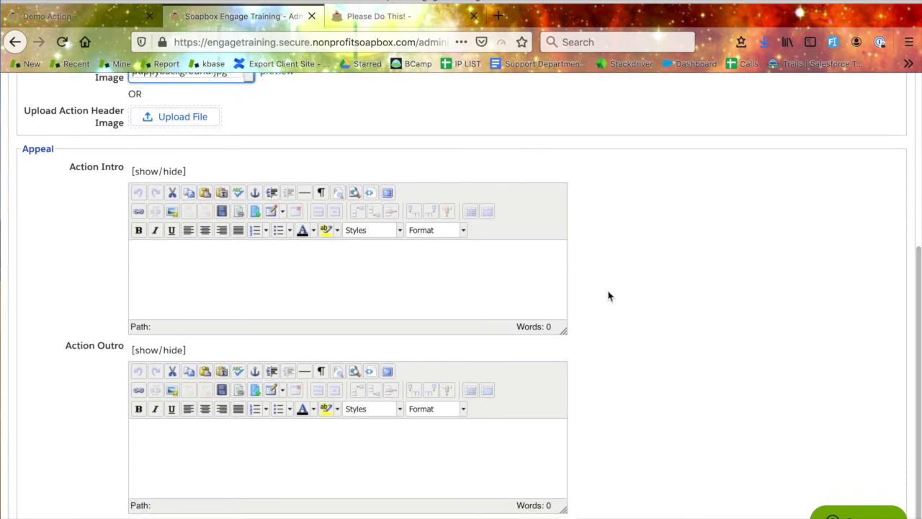
scroll(609, 295, "down", 1)
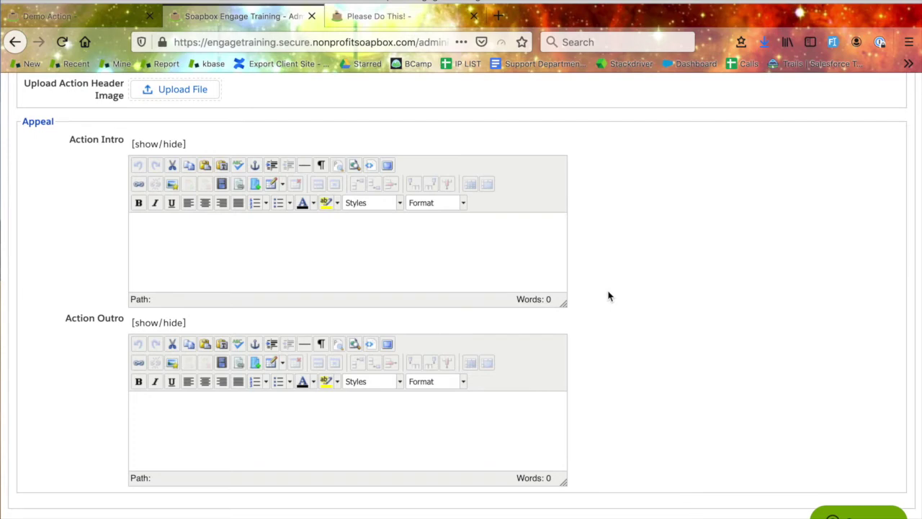
scroll(608, 295, "up", 10)
left_click(837, 206)
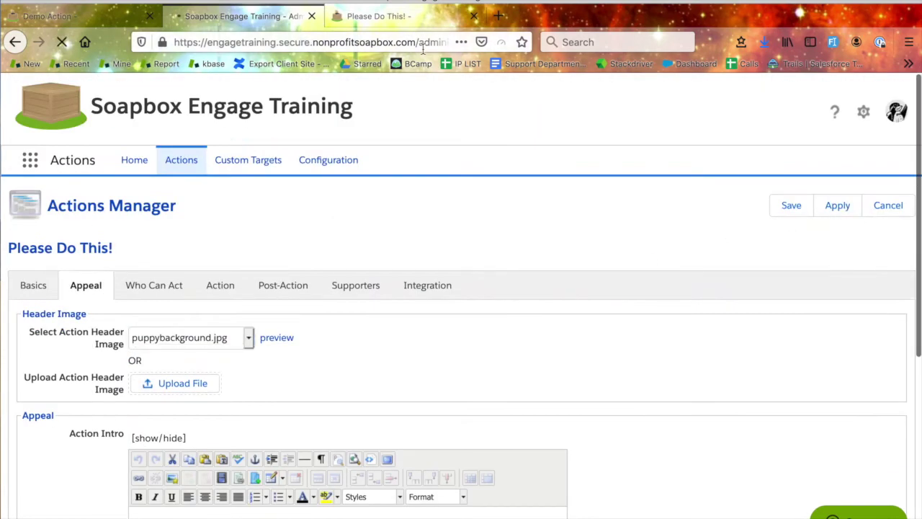
key("ctrl+Tab")
key("super+r")
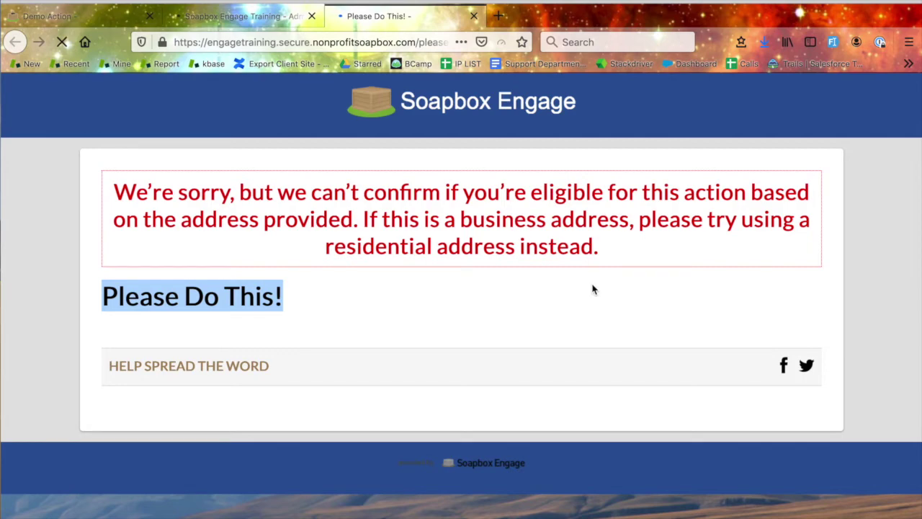
scroll(592, 288, "down", 4)
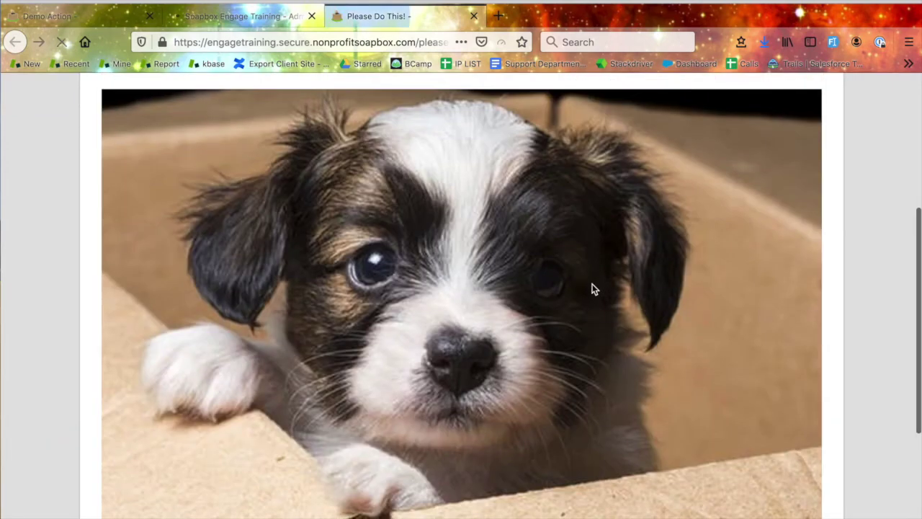
- Return to the action editor and fill the Action Intro with three Lorem ipsum placeholder paragraphs
left_click(245, 16)
scroll(344, 371, "down", 3)
type("!lorem")
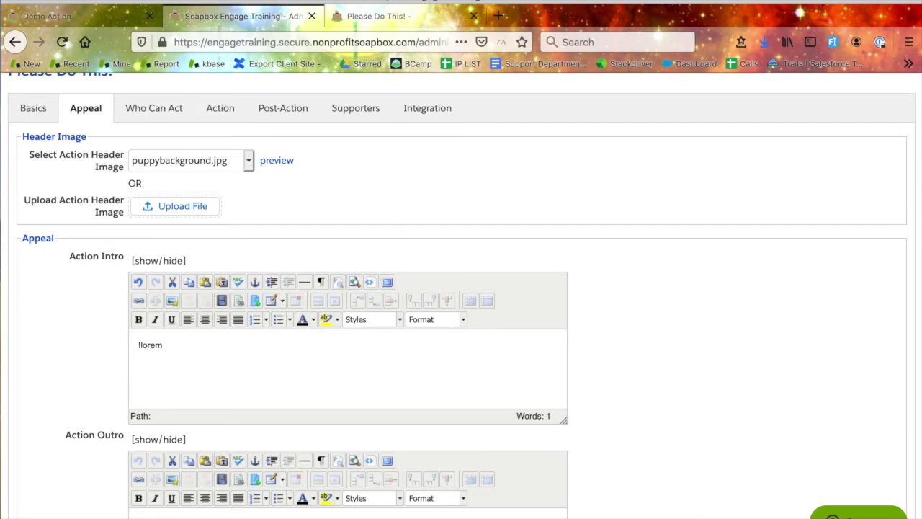
- Fill the Action Outro with one Lorem ipsum placeholder paragraph
scroll(896, 444, "down", 3)
left_click(398, 425)
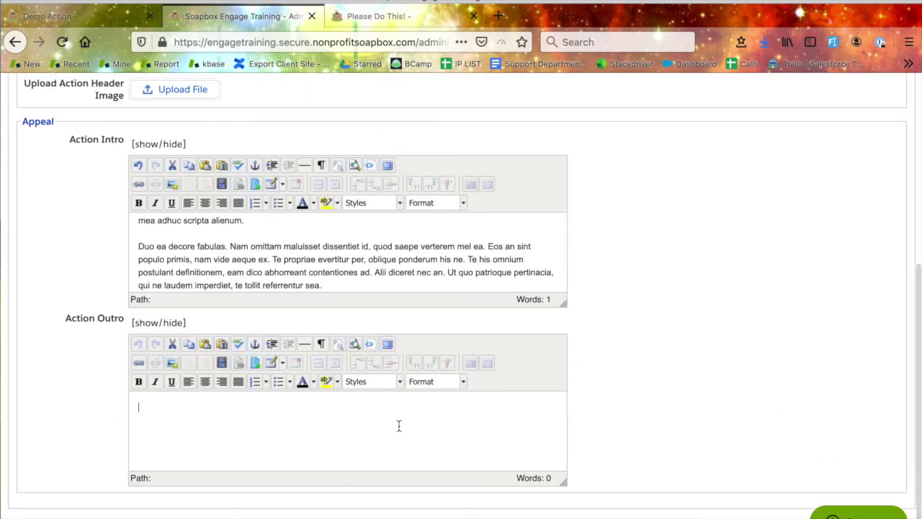
type("!")
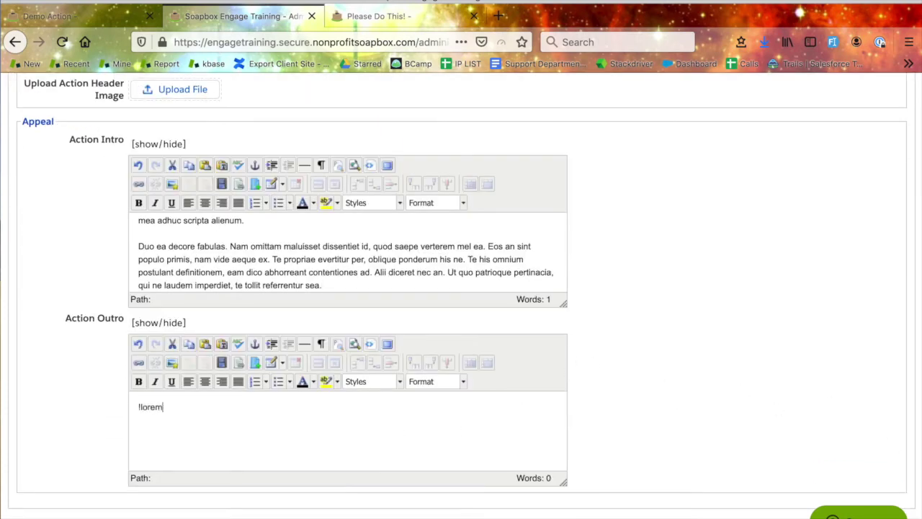
type("lorem")
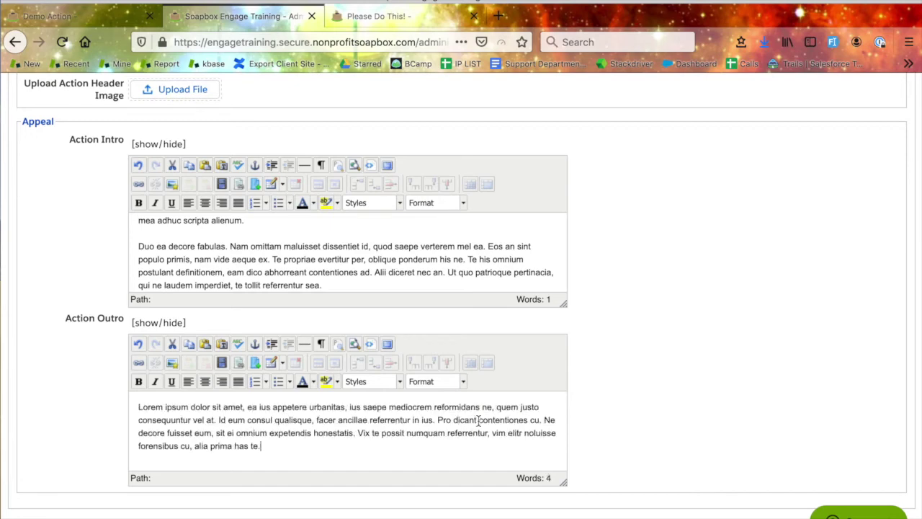
- Apply the intro and outro text and reload the public page to check both below the header image
scroll(637, 325, "up", 5)
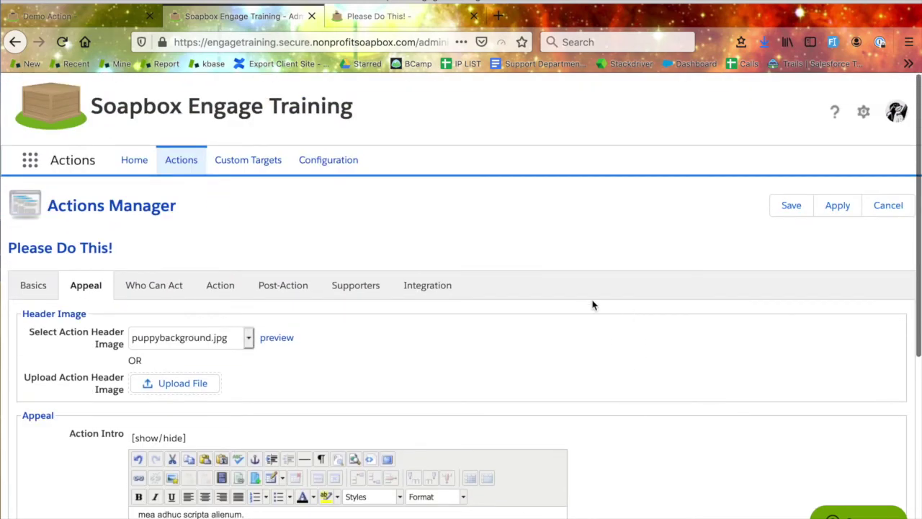
left_click(840, 206)
left_click(389, 21)
key("ctrl+r")
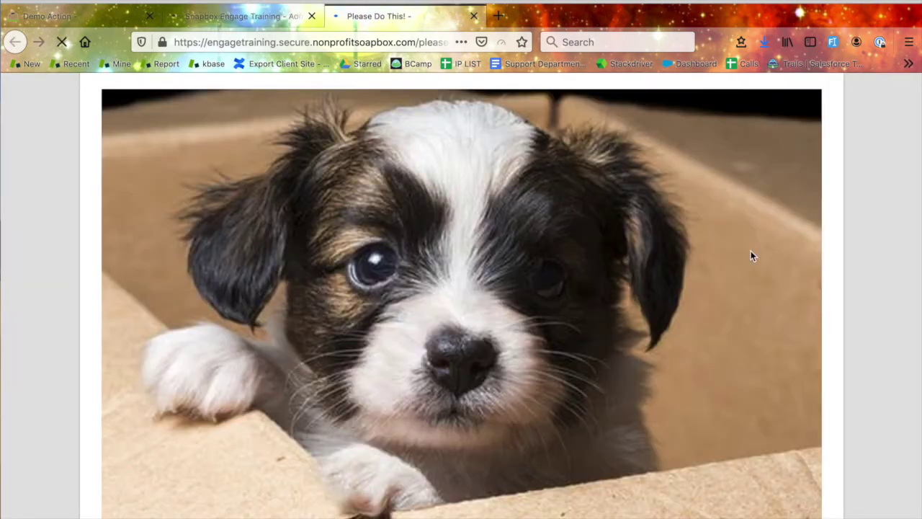
scroll(751, 255, "down", 10)
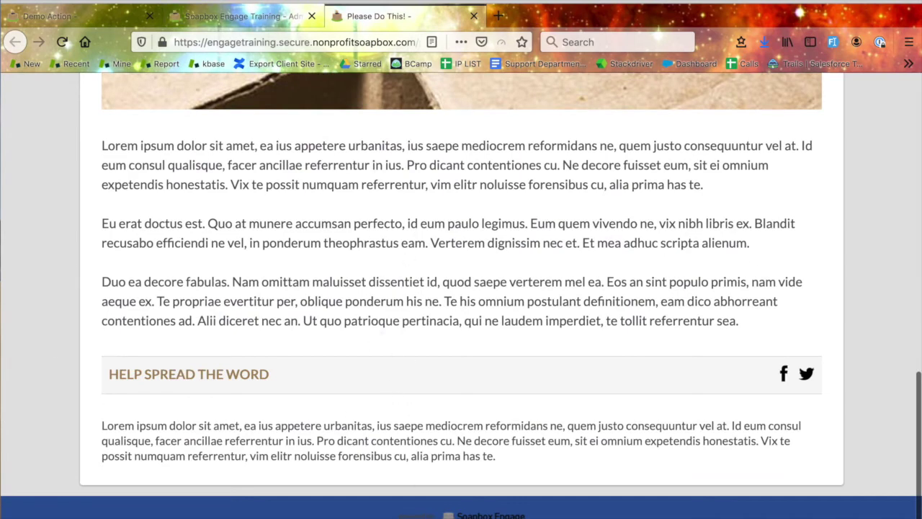
- Return to the action editor and open the Who Can Act settings with the supporter filter
left_click(242, 16)
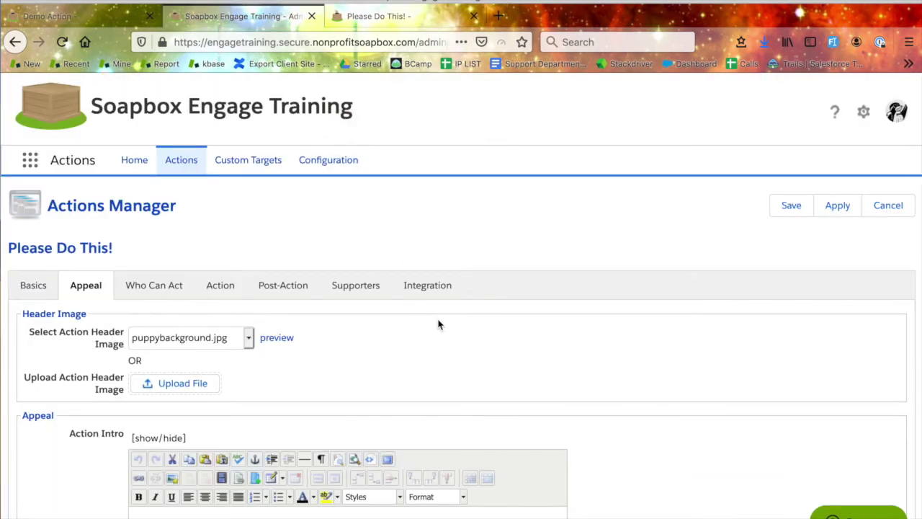
scroll(682, 363, "down", 3)
left_click(146, 162)
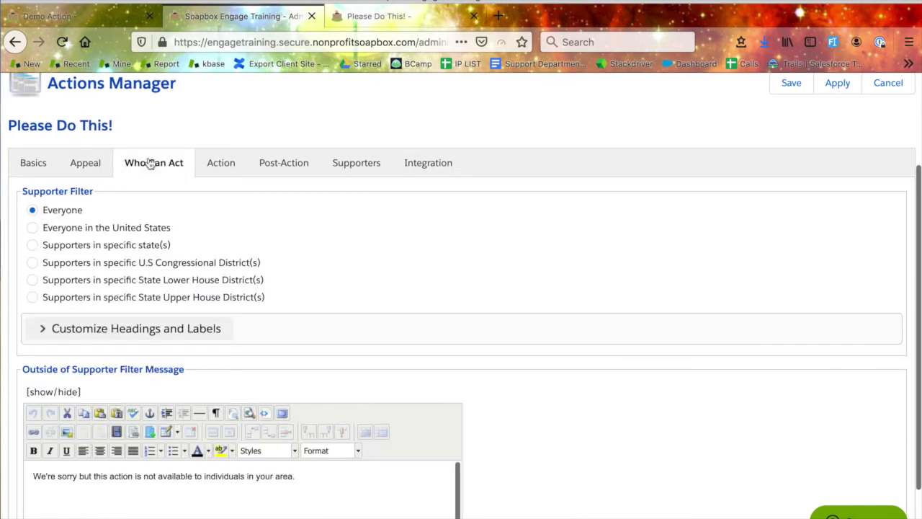
- Set the supporter filter to Everyone in the United States
scroll(422, 289, "down", 1)
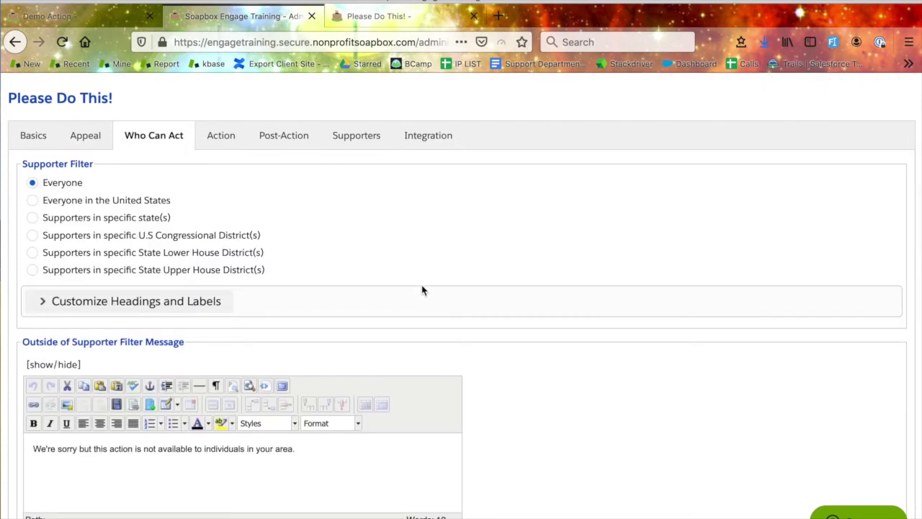
scroll(422, 290, "down", 1)
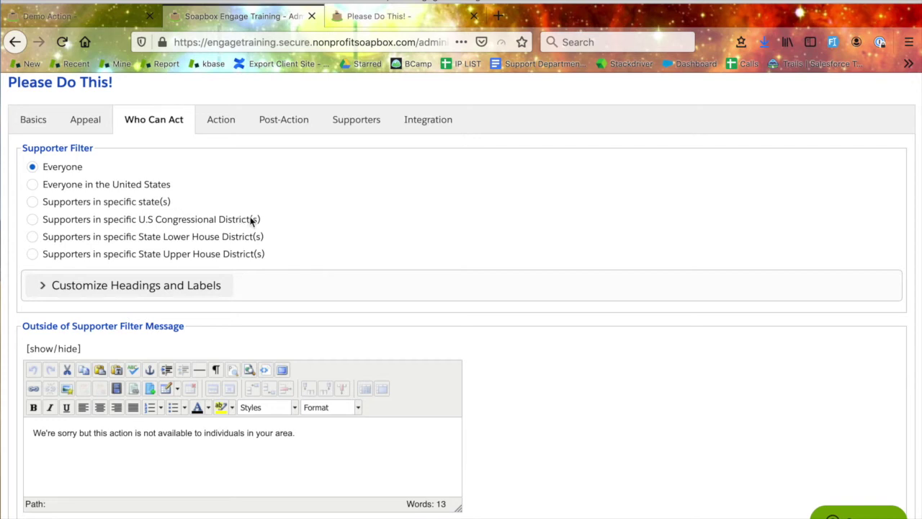
left_click(32, 184)
scroll(224, 248, "down", 1)
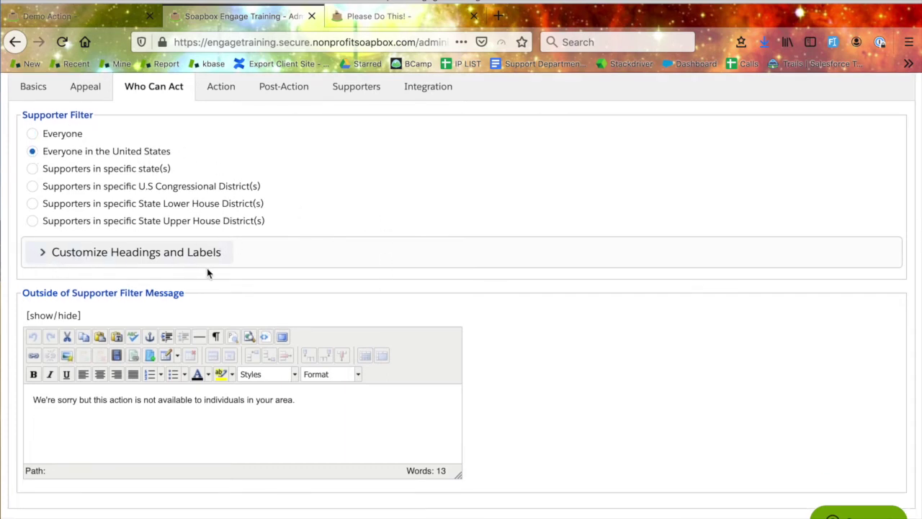
- Check the supporter filter's customizable headings and labels, and apply the Who Can Act changes
left_click(41, 253)
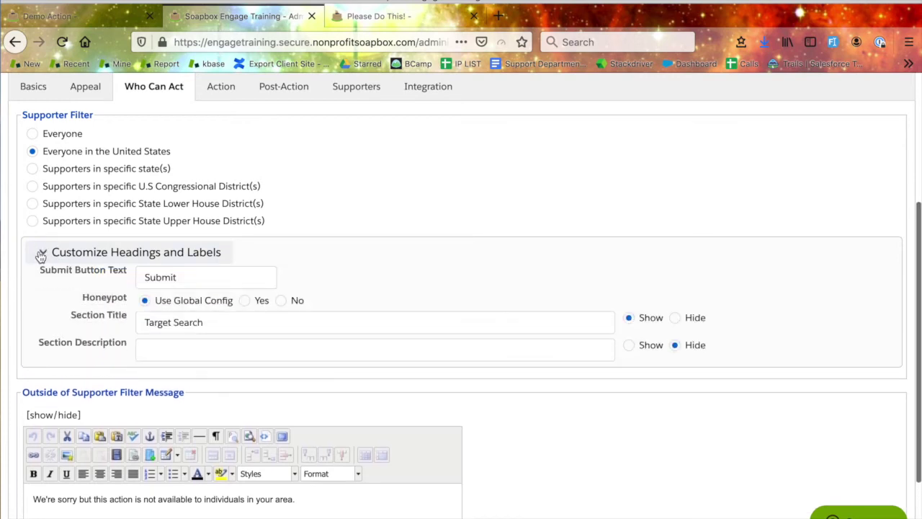
left_click(41, 253)
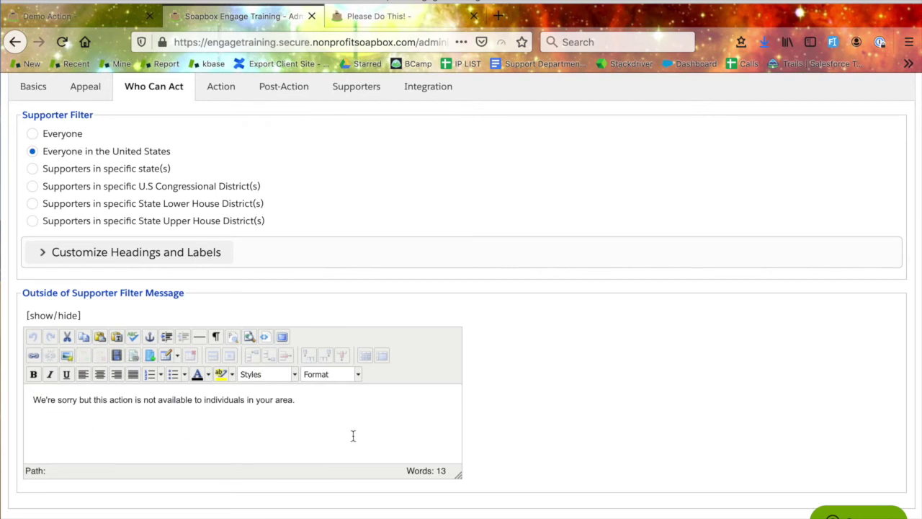
scroll(626, 418, "up", 3)
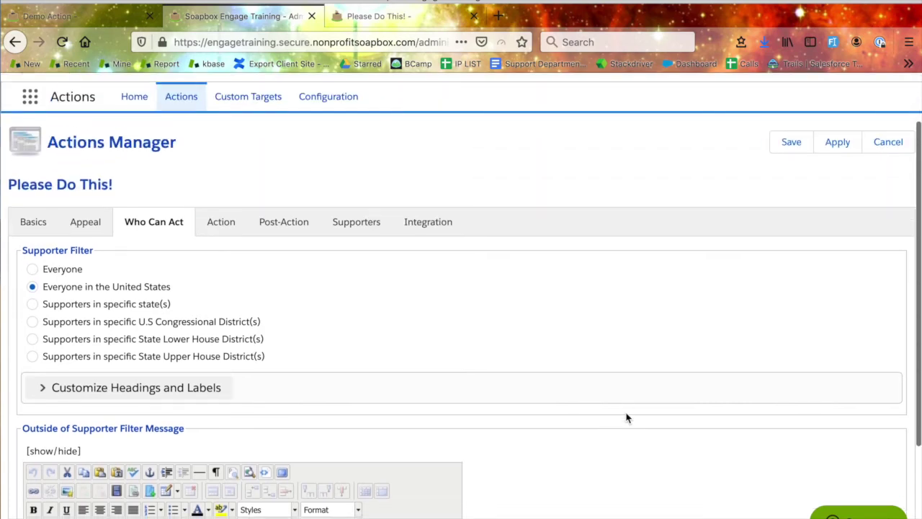
scroll(625, 418, "down", 3)
scroll(778, 315, "up", 5)
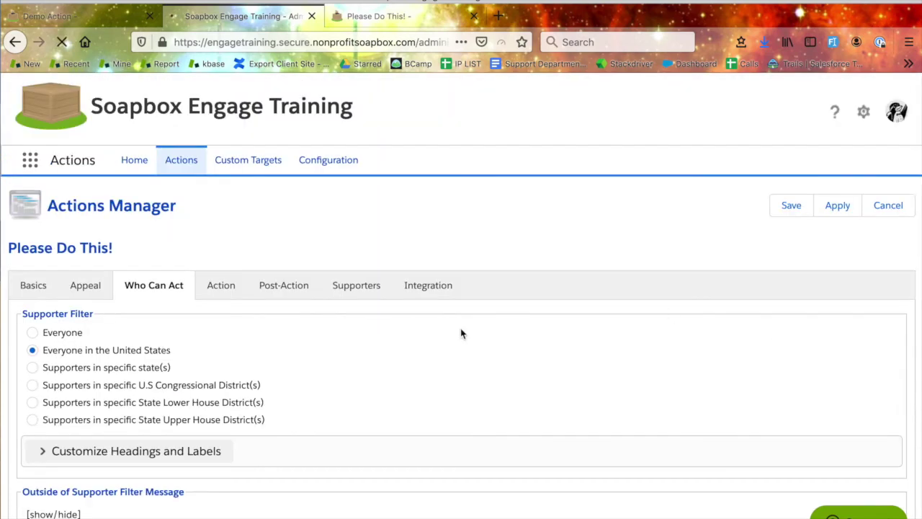
scroll(336, 363, "down", 1)
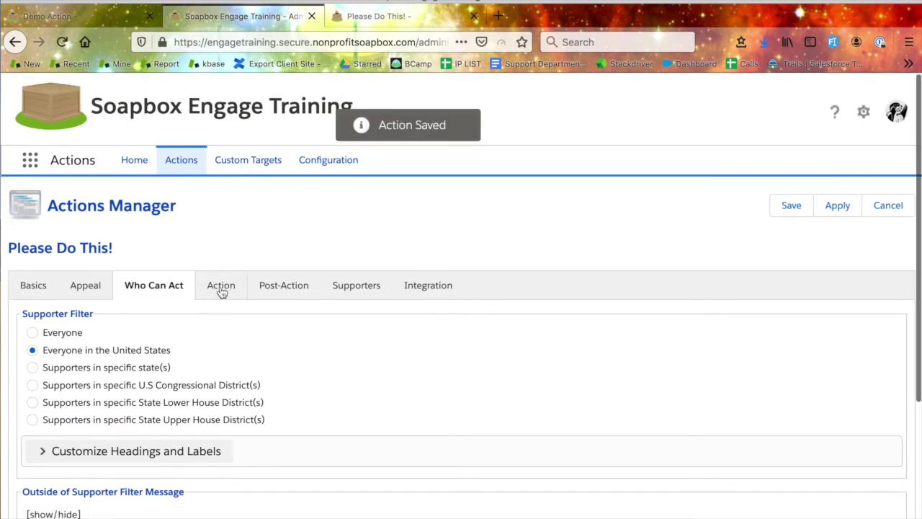
- Include Governor as a pre-defined target in the Action settings and apply the change
left_click(221, 286)
scroll(609, 394, "down", 2)
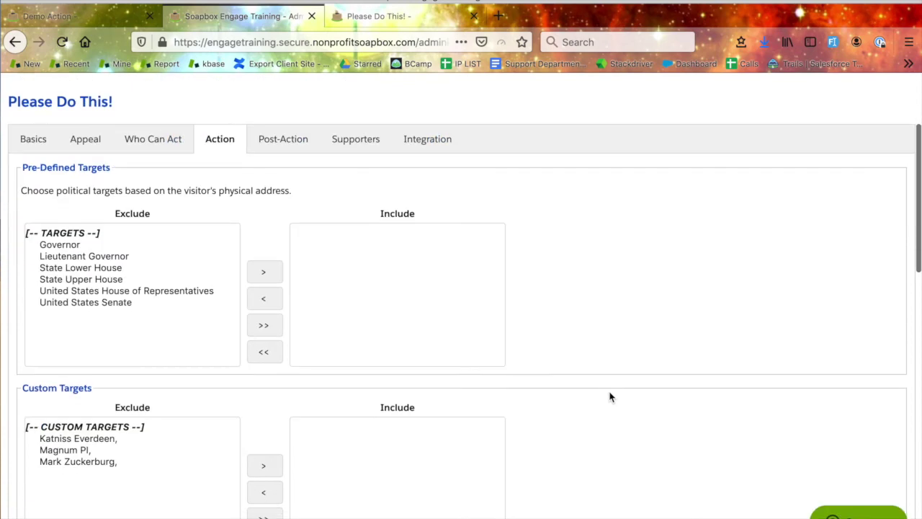
left_click(60, 245)
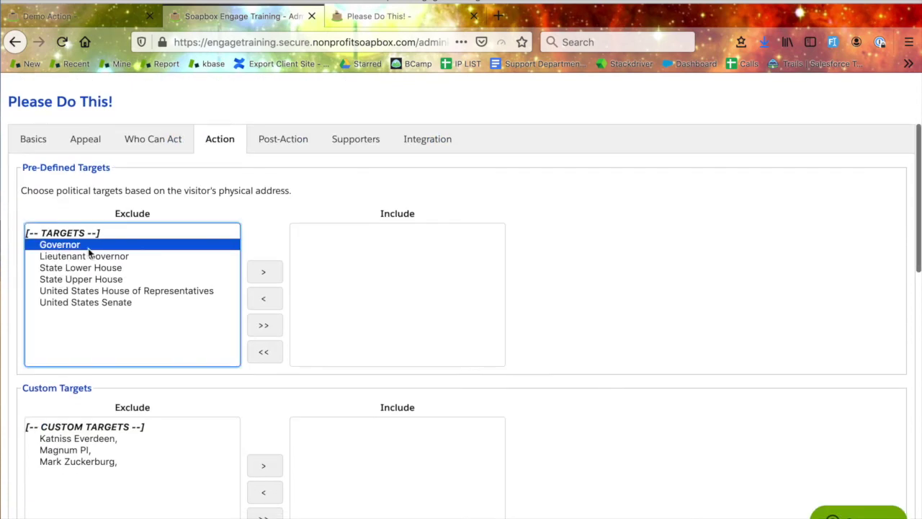
left_click(264, 272)
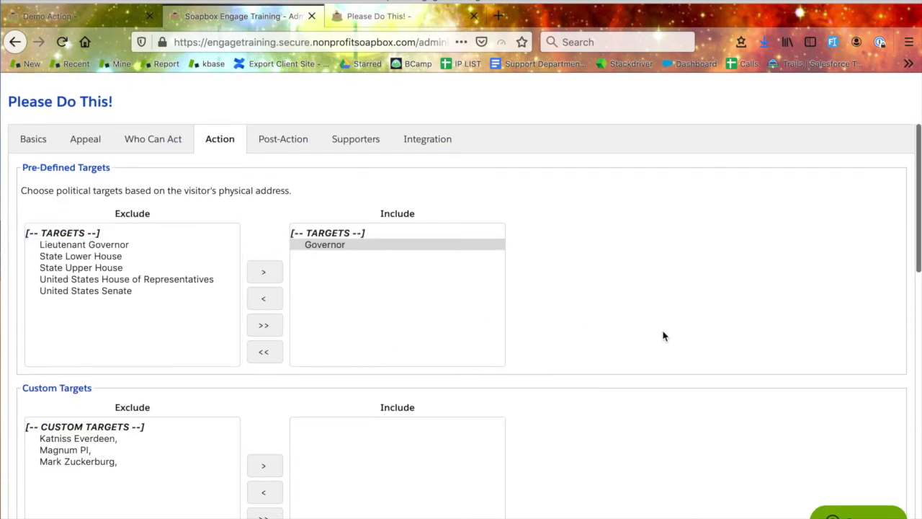
scroll(664, 337, "up", 2)
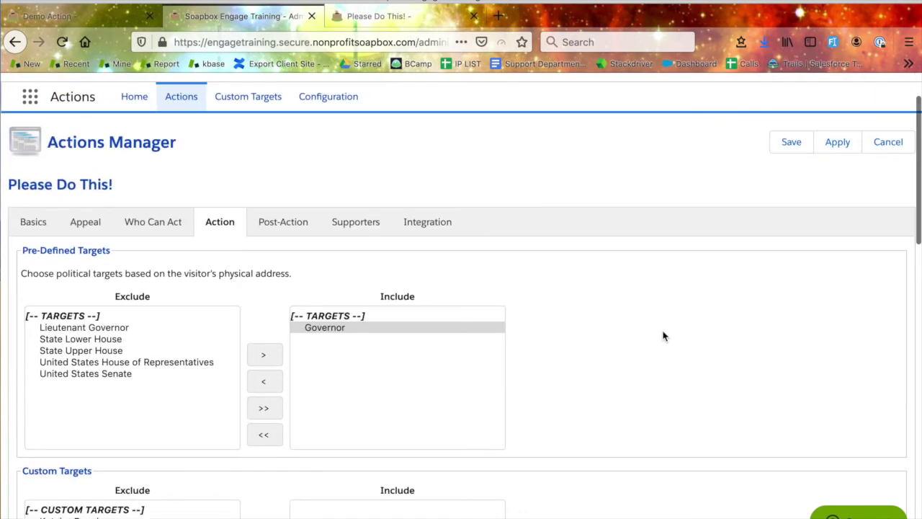
left_click(835, 150)
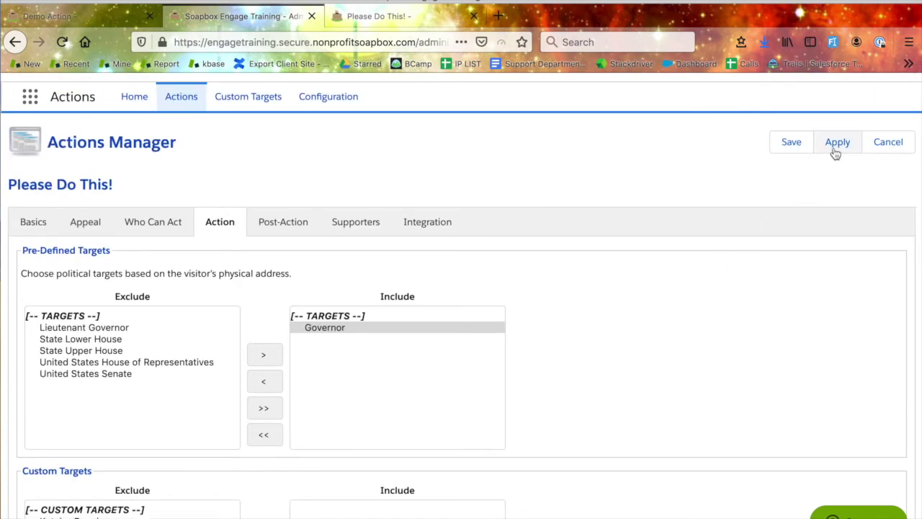
- Reload the public Please Do This! page and check the target search area below the intro text
left_click(388, 17)
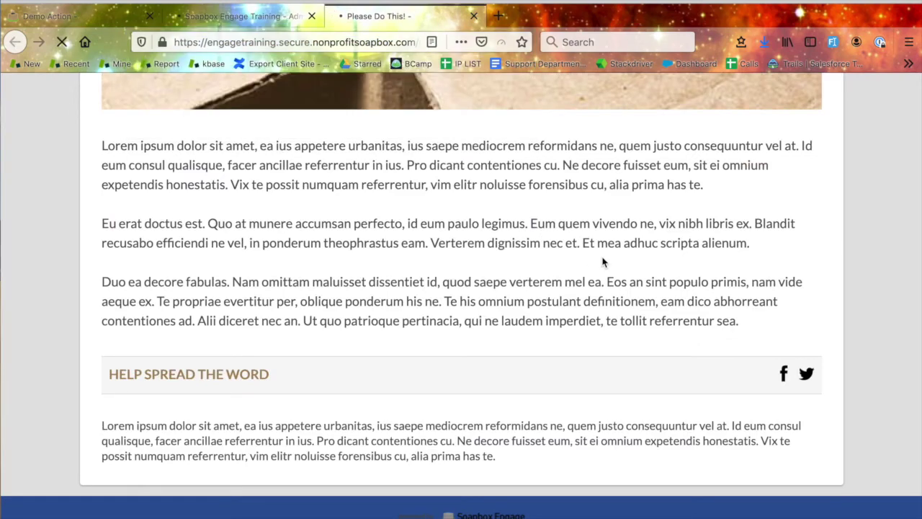
scroll(602, 259, "down", 5)
scroll(602, 261, "down", 10)
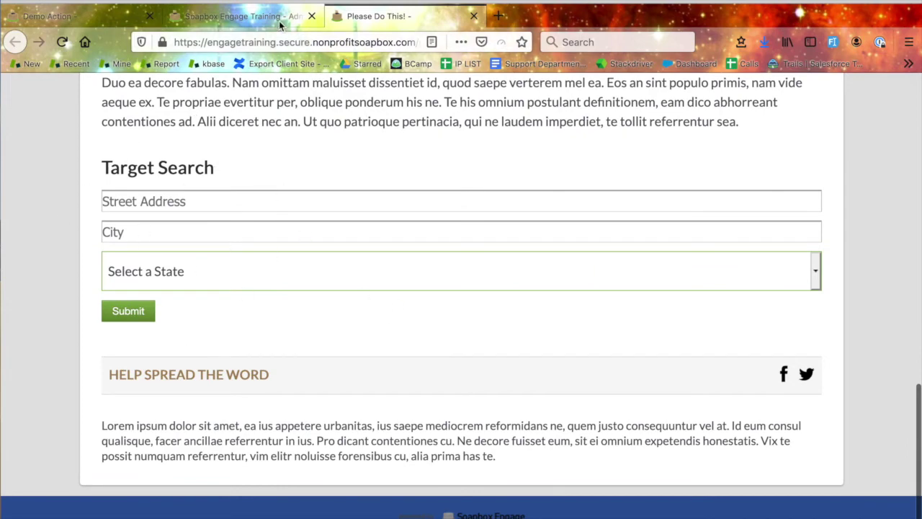
- Return to the action editor and review the custom targets, highlighting the first one, alongside the pre-defined targets
left_click(238, 16)
scroll(435, 416, "down", 5)
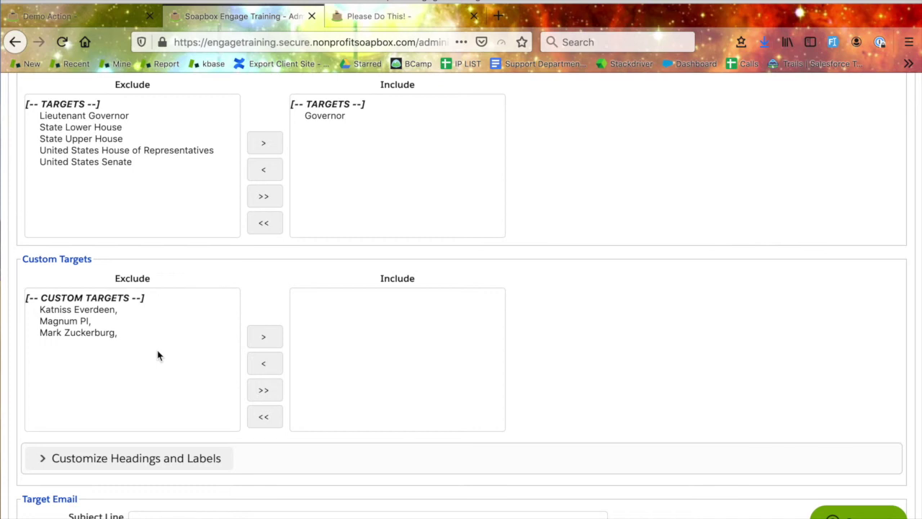
left_click(99, 310)
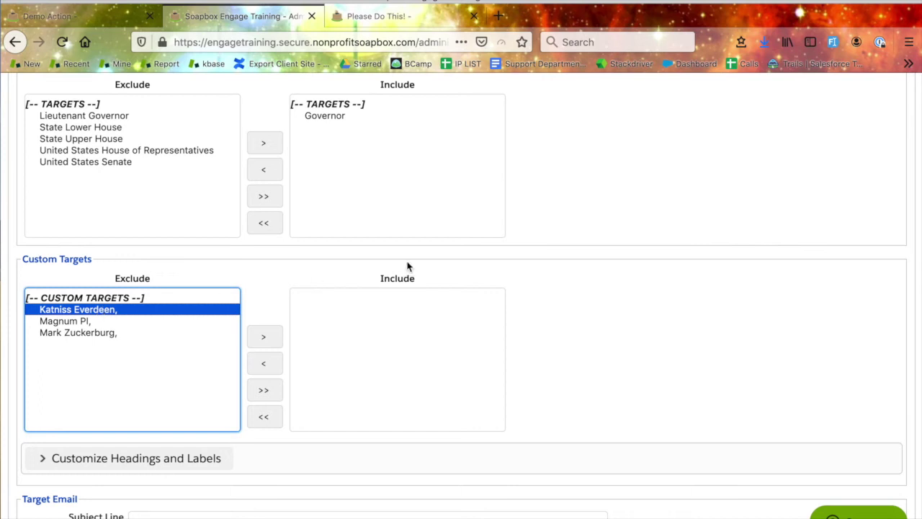
scroll(612, 262, "up", 3)
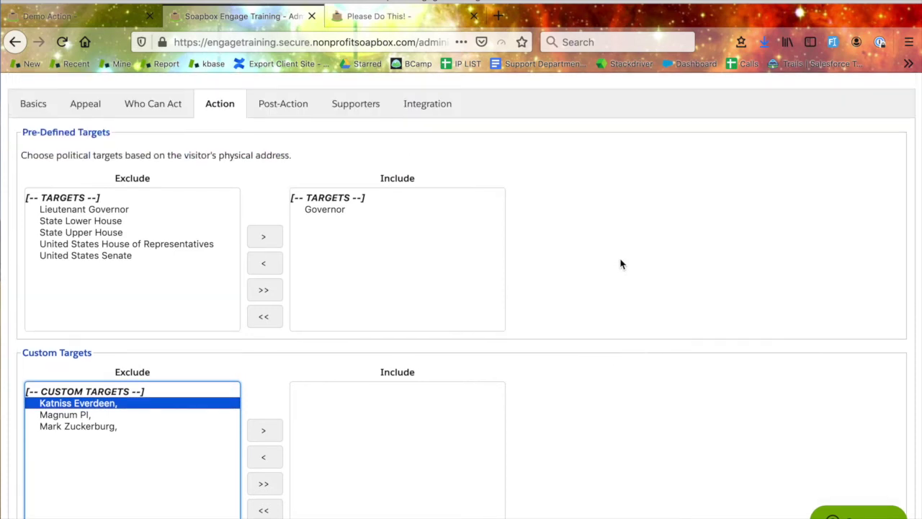
scroll(641, 319, "up", 2)
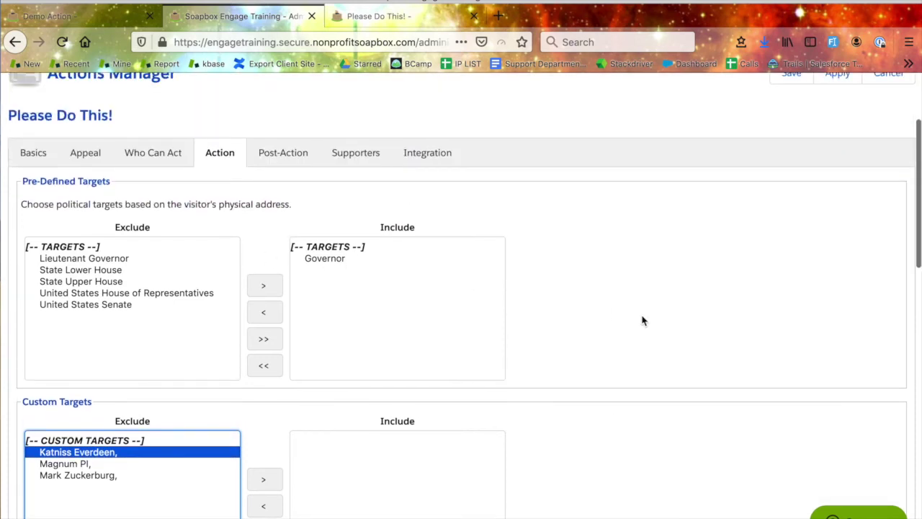
scroll(309, 324, "down", 2)
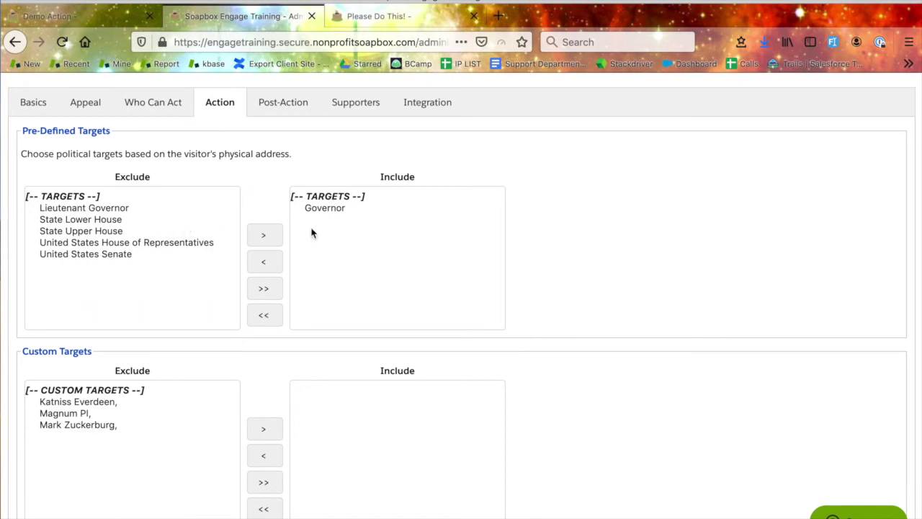
- Fill the Target Email with subject "Hello Governor!", salutation "Mr Governor" and a body of two Lorem ipsum placeholder paragraphs
scroll(353, 240, "down", 10)
scroll(353, 227, "up", 3)
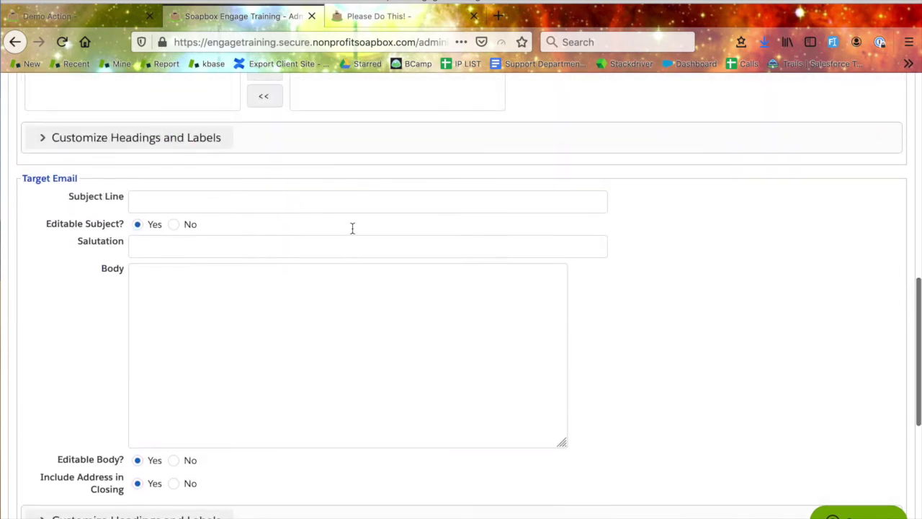
left_click(196, 195)
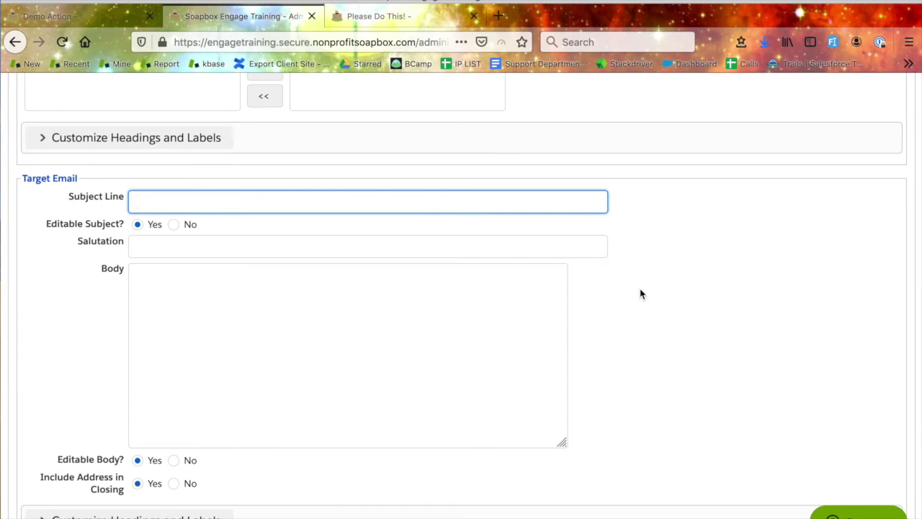
type("Hello Governor!")
left_click(448, 245)
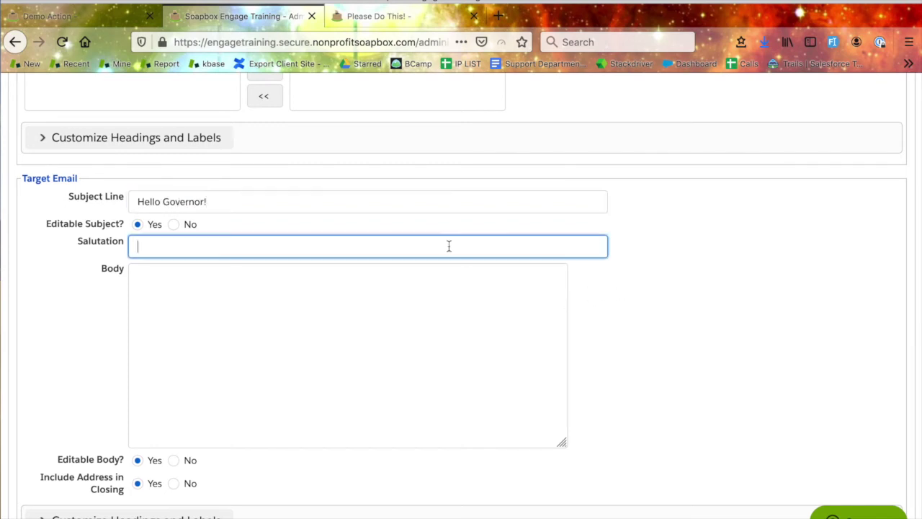
type("Mr Governor")
left_click(415, 317)
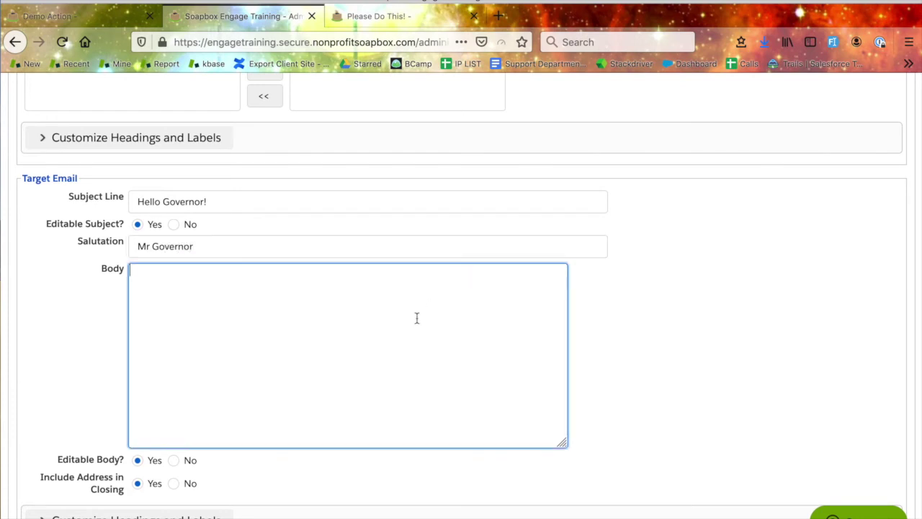
type("!lorem")
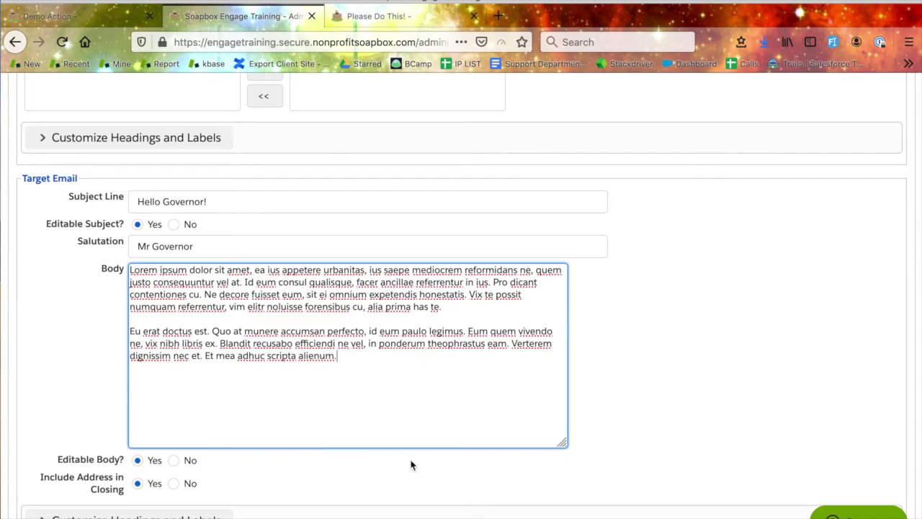
- Review the Target Email's editable body and closing address options and the show, hide and required settings of the Supporter Fields
scroll(410, 465, "down", 5)
scroll(72, 196, "up", 2)
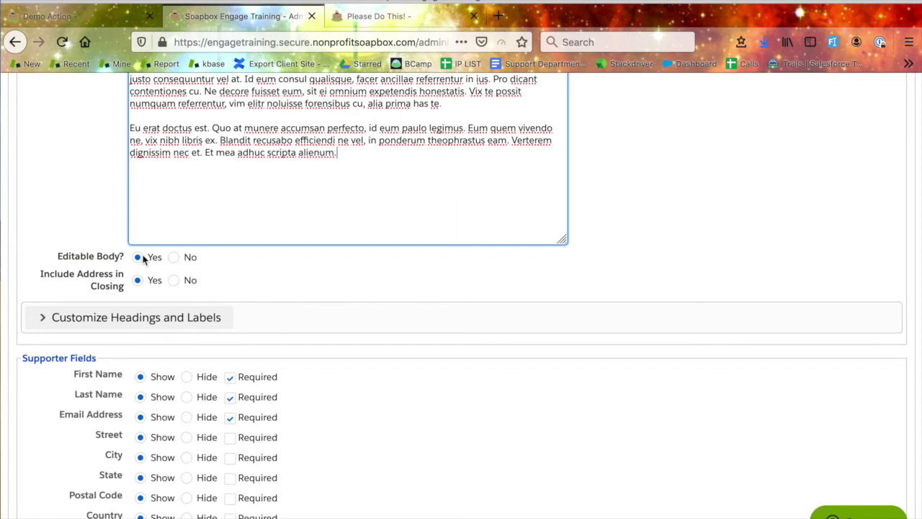
scroll(310, 265, "down", 1)
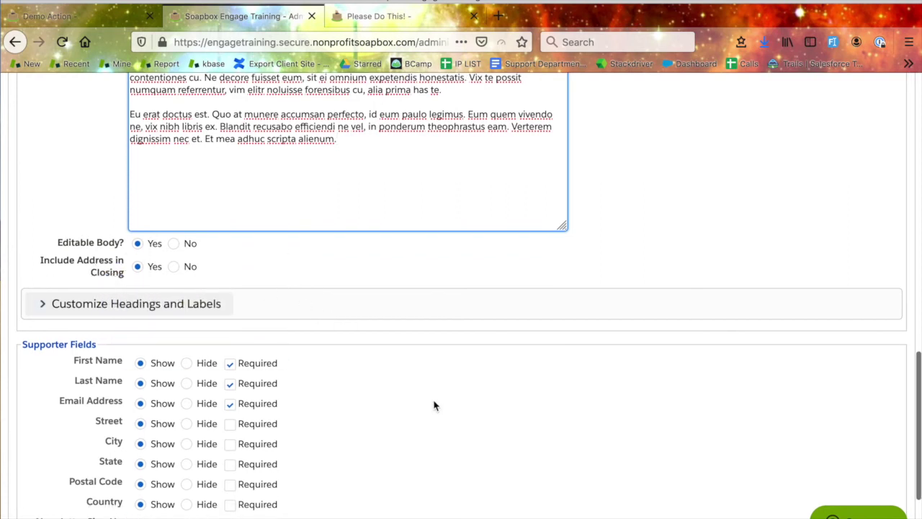
scroll(434, 405, "down", 4)
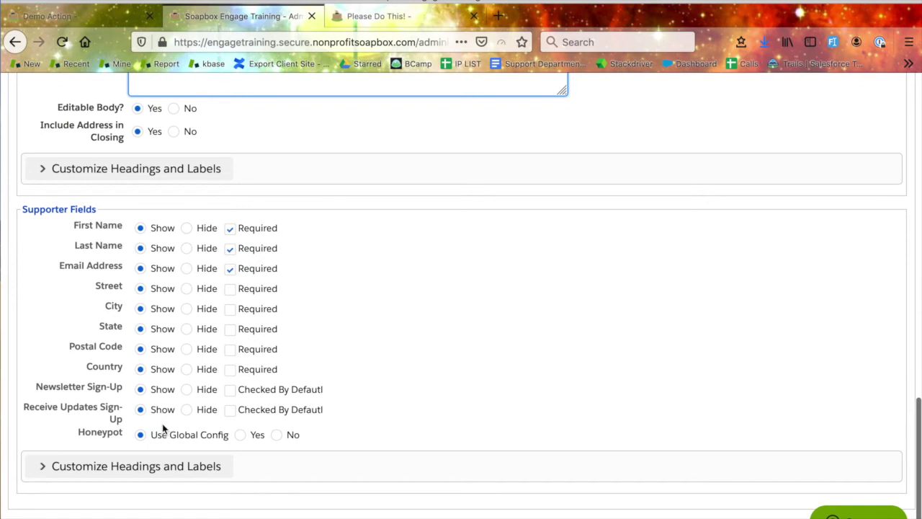
scroll(347, 434, "down", 1)
scroll(346, 433, "up", 6)
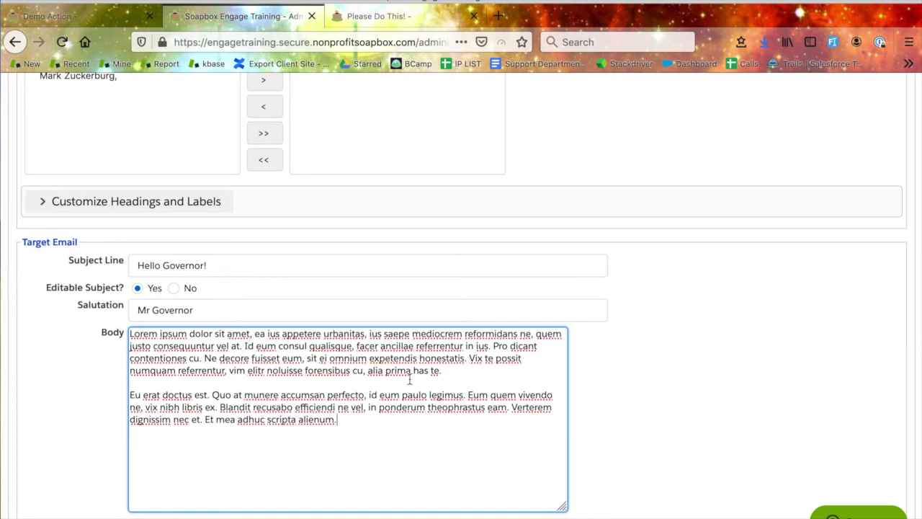
scroll(409, 379, "down", 3)
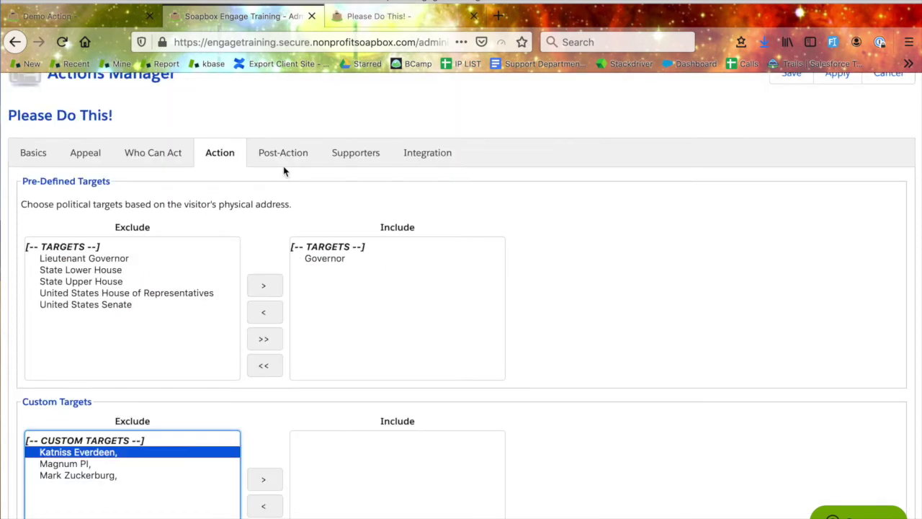
- Open the Post-Action settings and turn on sending the User Confirmation Email
left_click(280, 160)
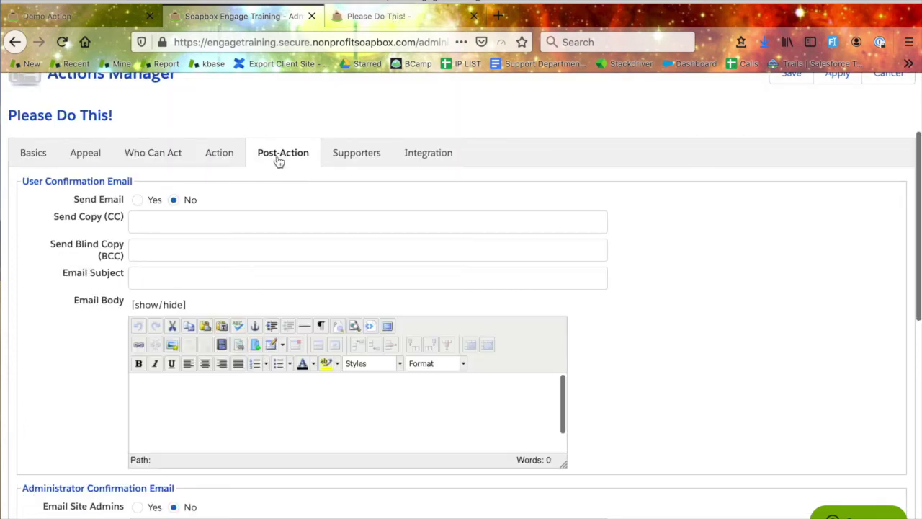
scroll(643, 319, "down", 1)
scroll(644, 317, "down", 1)
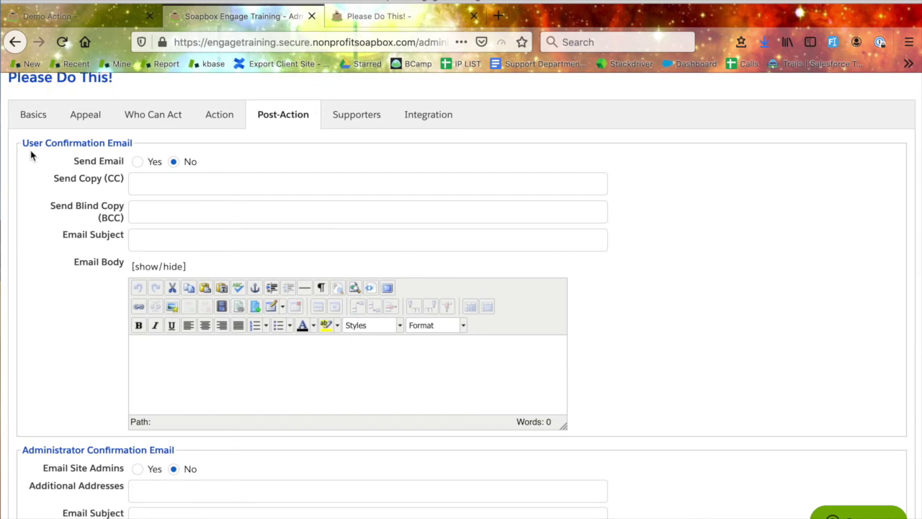
left_click(138, 162)
- Review the Administrator Confirmation Email and Redirect After Action settings, and return to the user confirmation fields
scroll(101, 371, "down", 5)
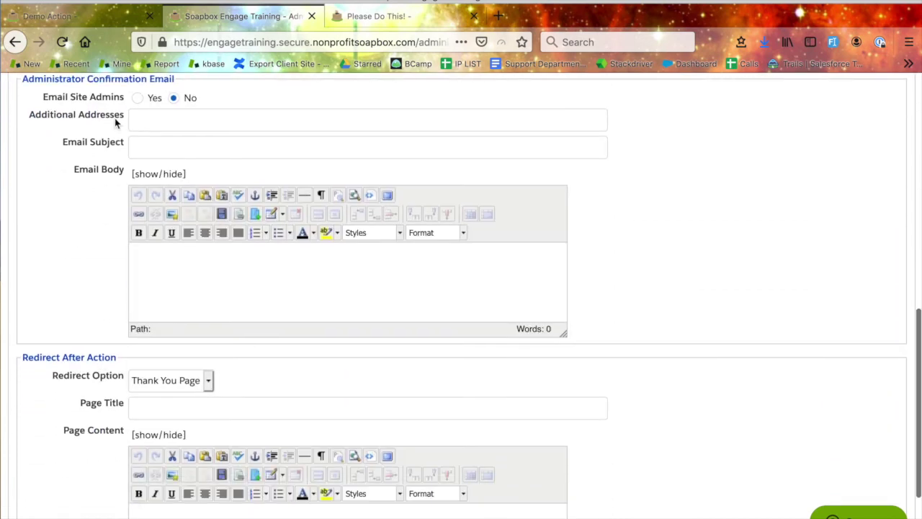
scroll(114, 122, "up", 1)
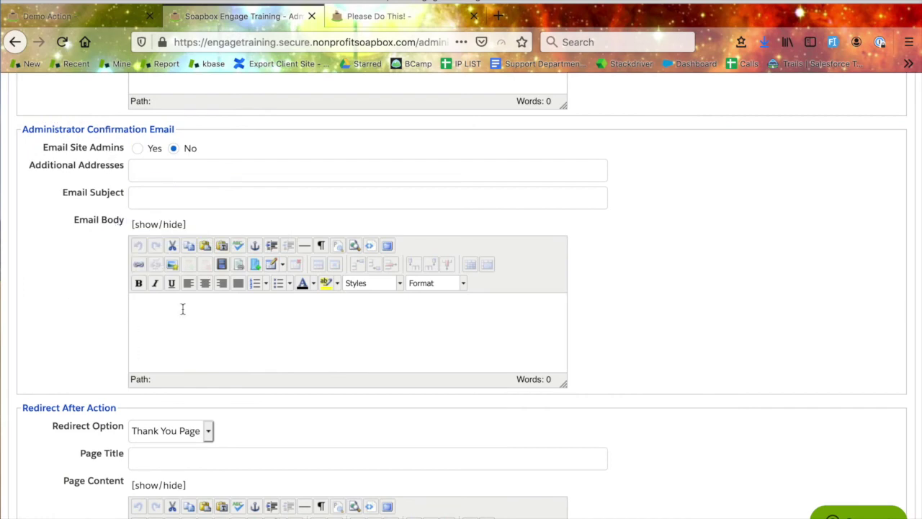
scroll(182, 309, "up", 3)
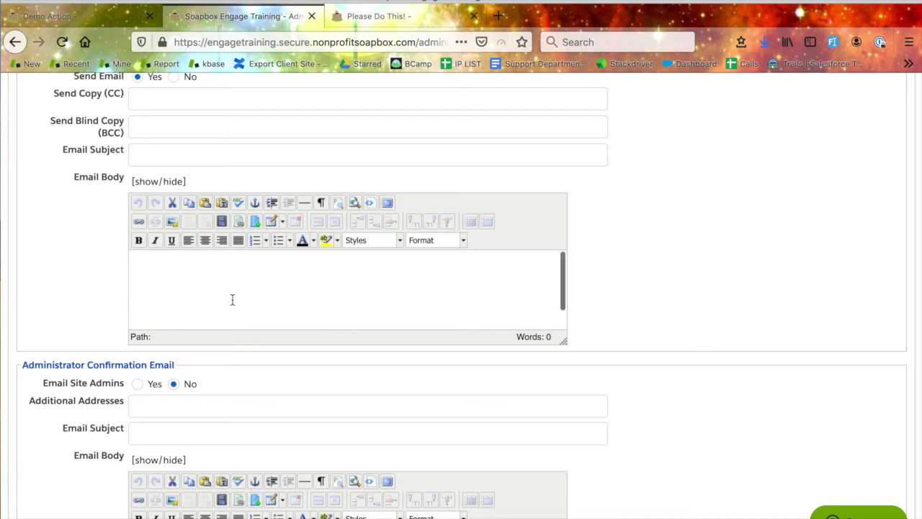
- Try the Custom Link option for the redirect after the action, and return the Redirect Option to Thank You Page
scroll(232, 419, "down", 2)
scroll(233, 420, "down", 2)
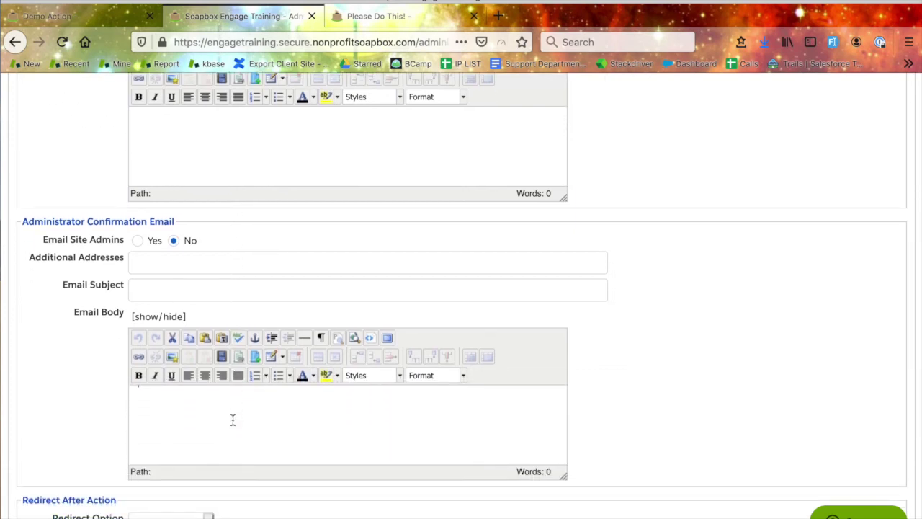
scroll(98, 465, "down", 1)
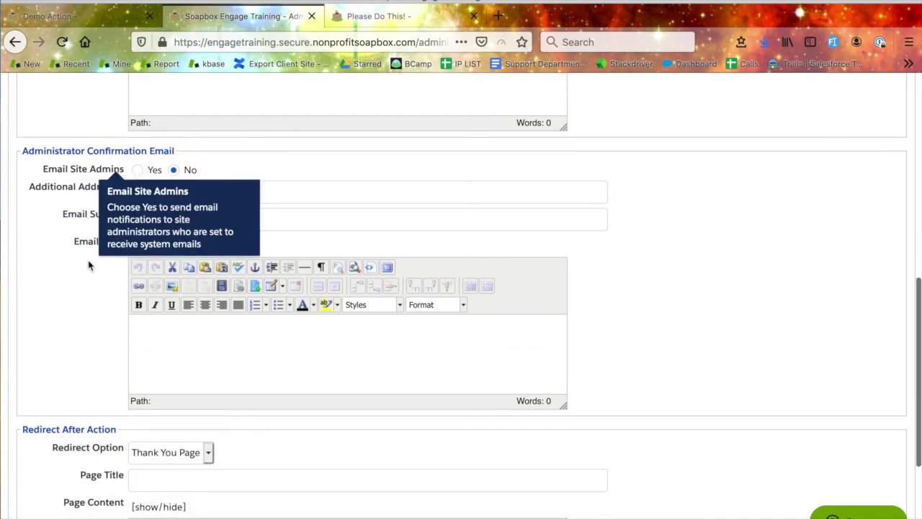
scroll(89, 317, "down", 1)
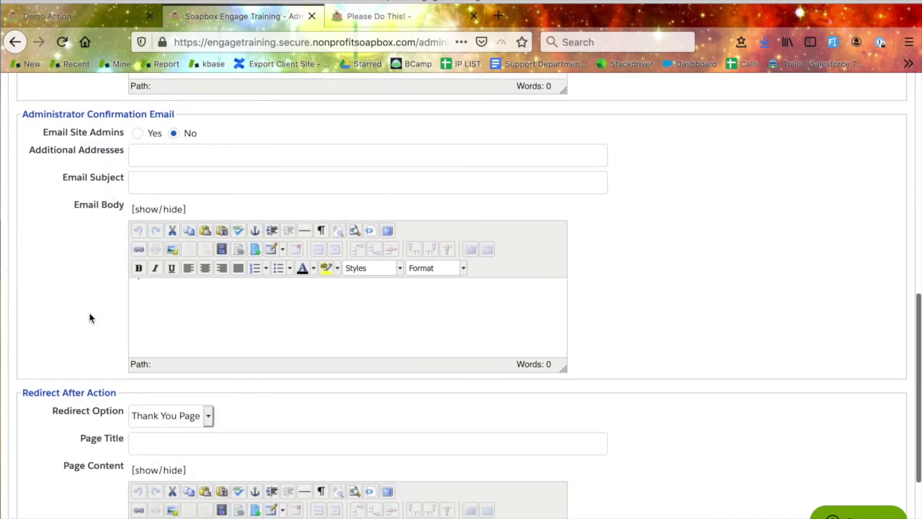
scroll(90, 318, "down", 3)
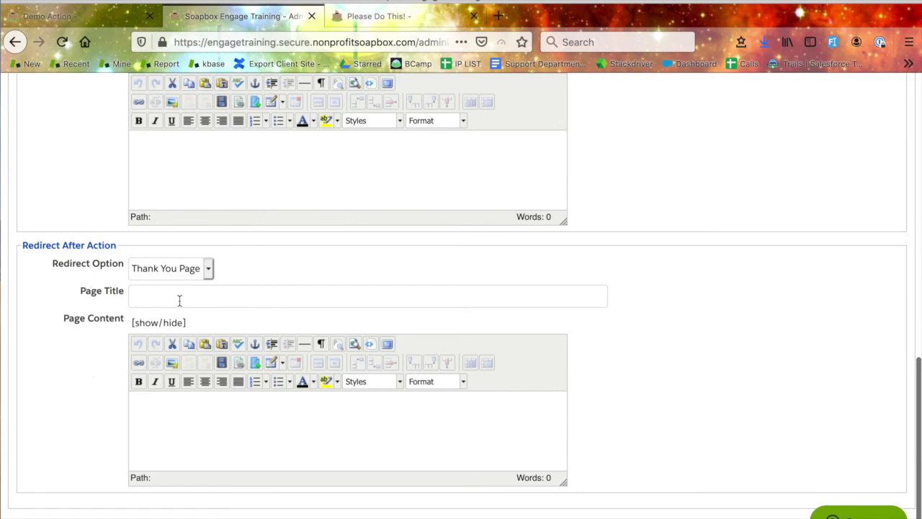
left_click(210, 270)
left_click(227, 278)
key("Down")
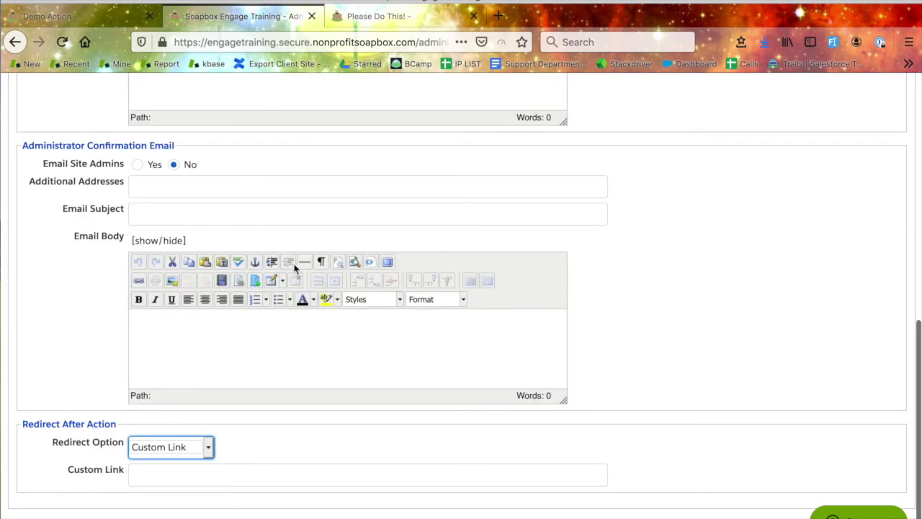
left_click(209, 449)
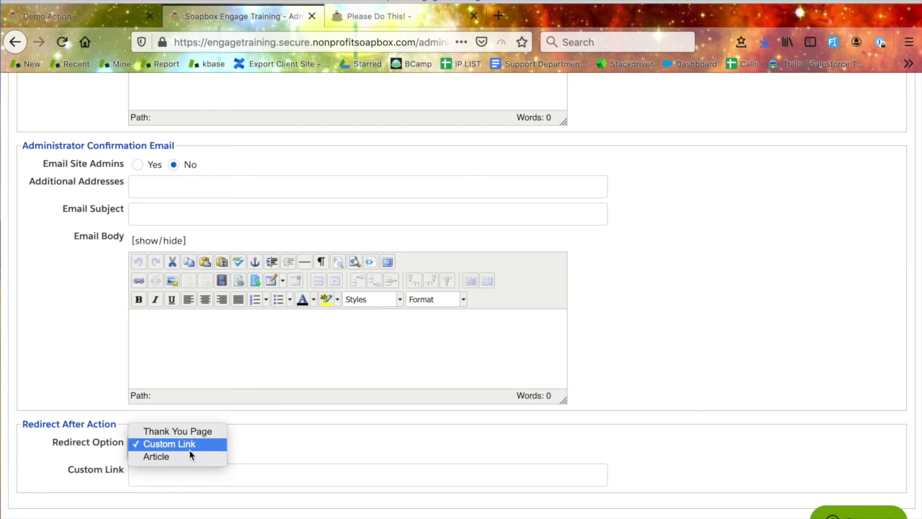
left_click(184, 432)
scroll(58, 474, "down", 3)
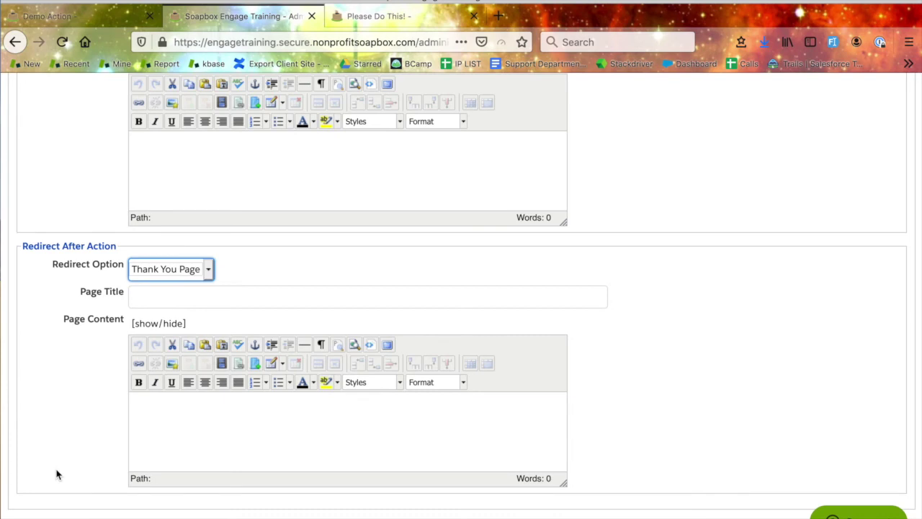
- Title the thank-you page "Thanks for taking action!", fill its content with Lorem ipsum placeholder paragraphs, and apply the changes
left_click(190, 296)
type("Thanks for taking action!")
left_click(288, 444)
type("!")
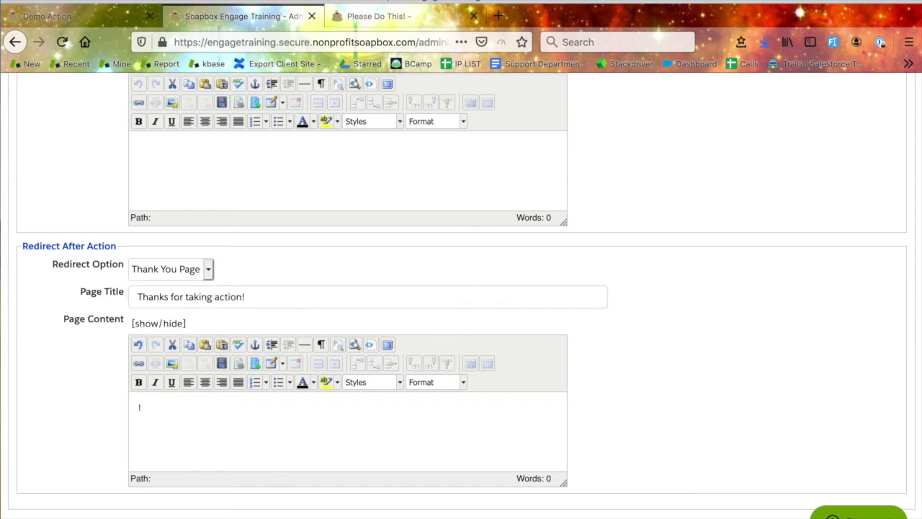
type("lore")
key("BackSpace")
type("ren")
type("mea adhuc scripta alienum.")
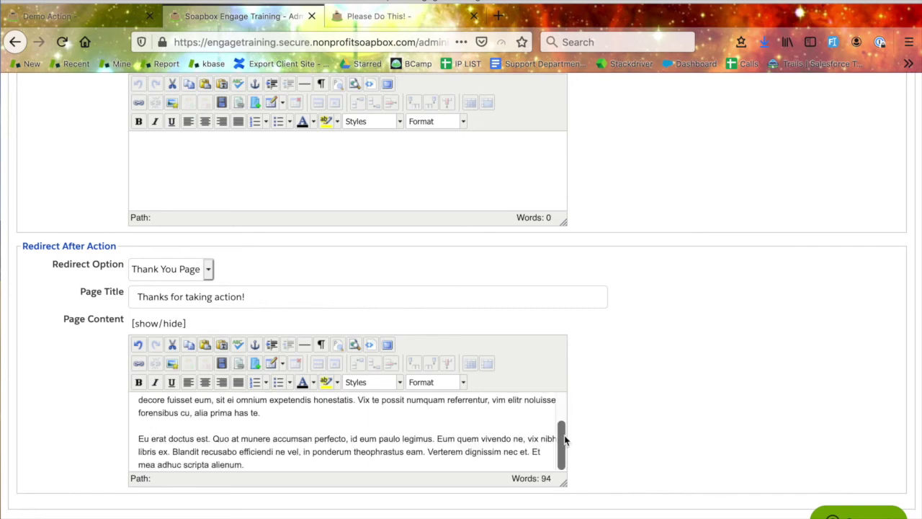
scroll(588, 318, "up", 10)
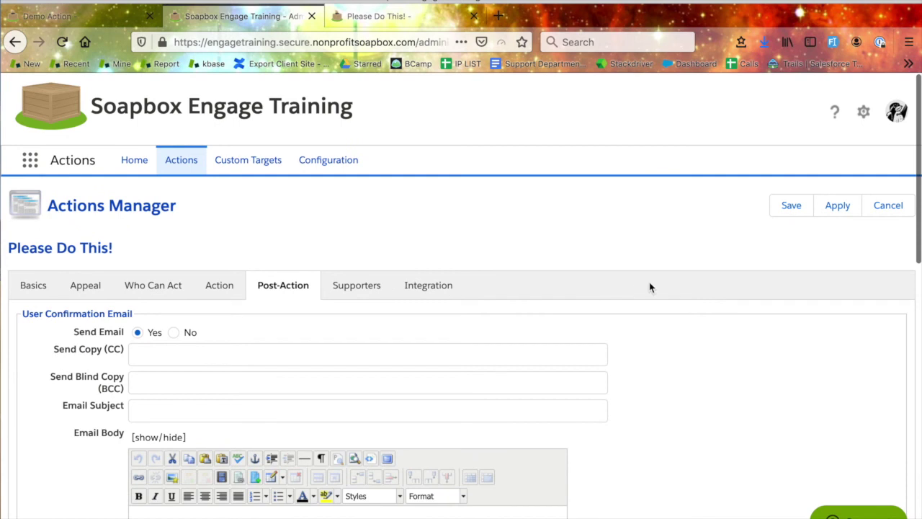
left_click(838, 208)
- View the action's supporter list, and set the action's Salesforce Integration to On
scroll(592, 253, "down", 1)
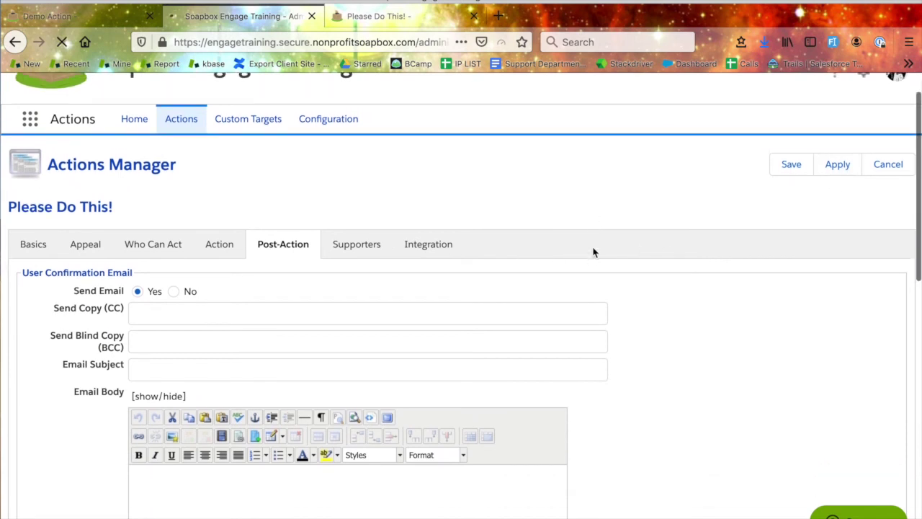
left_click(359, 238)
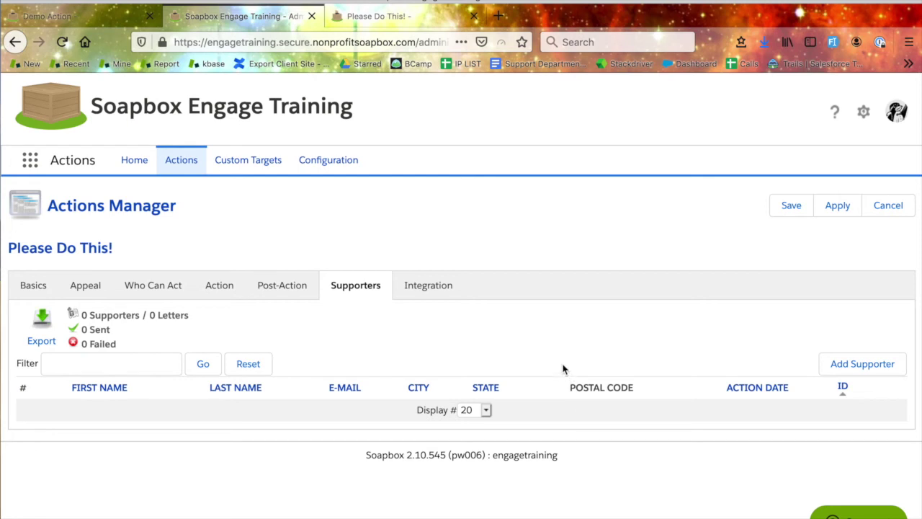
left_click(426, 287)
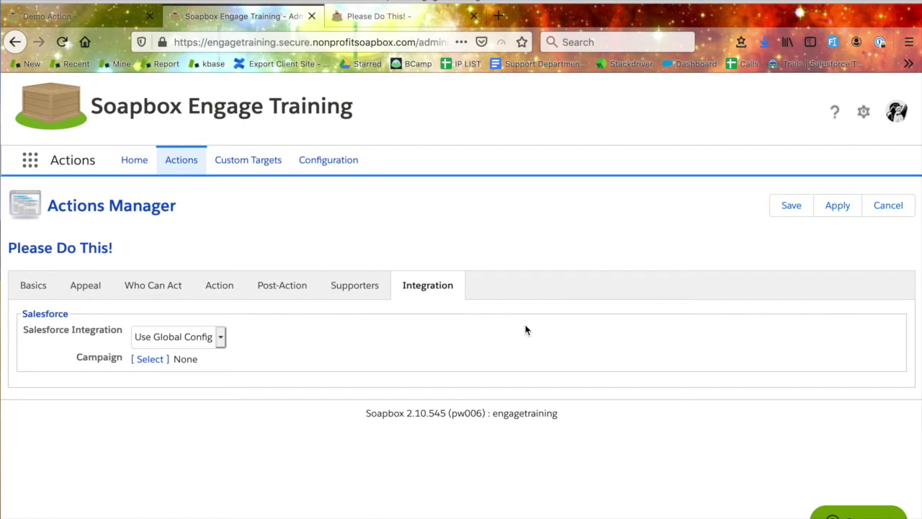
left_click(220, 342)
left_click(196, 349)
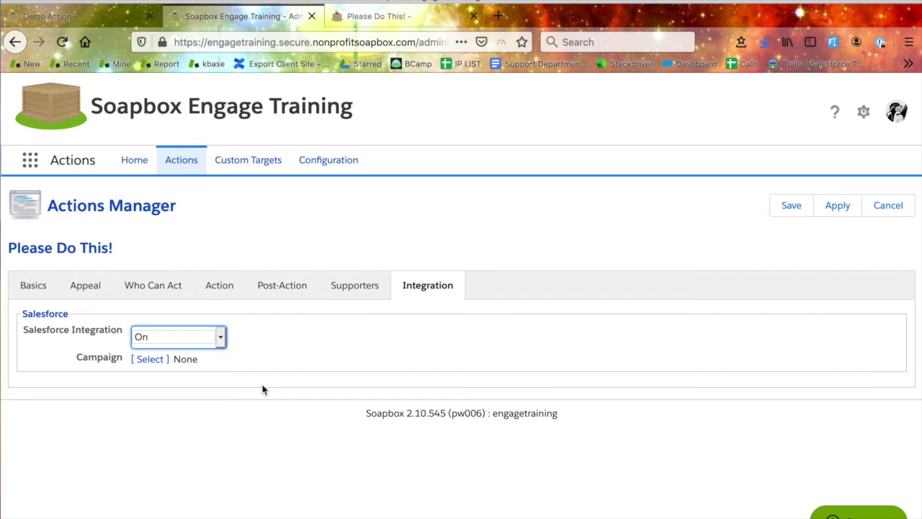
- Open the Salesforce campaign selection and examine the available campaigns with their campaign and member record types
left_click(150, 358)
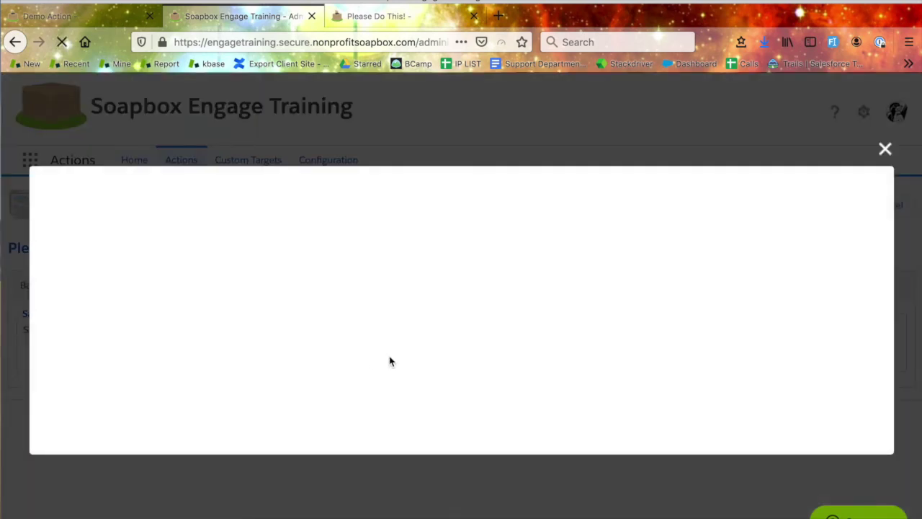
scroll(391, 391, "down", 5)
scroll(391, 391, "down", 10)
scroll(391, 391, "up", 15)
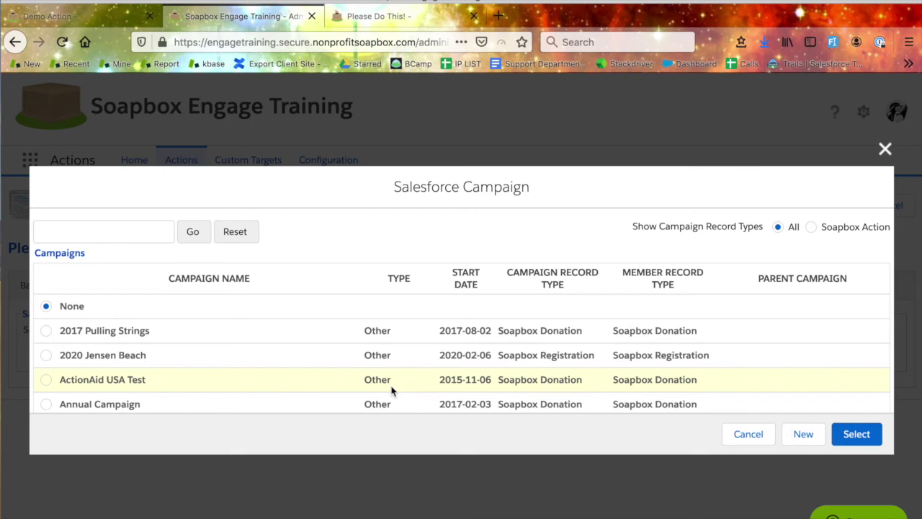
scroll(391, 389, "down", 5)
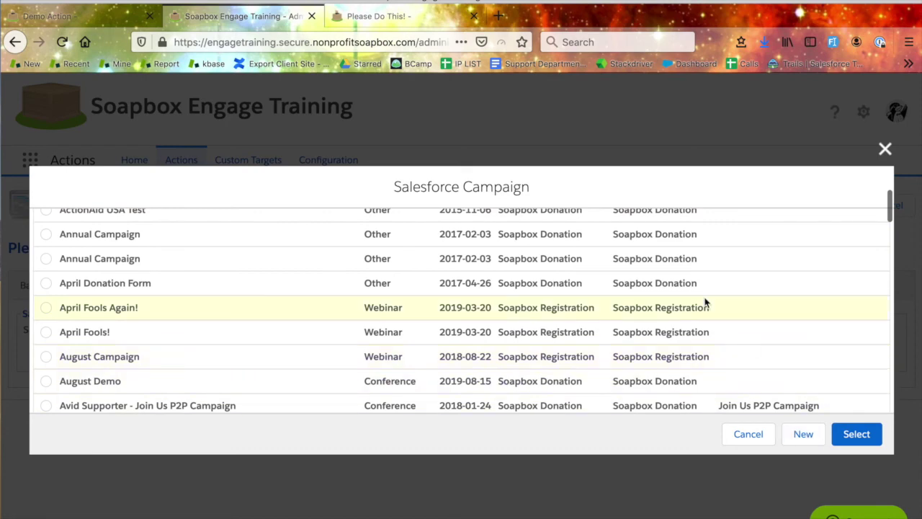
scroll(706, 303, "up", 5)
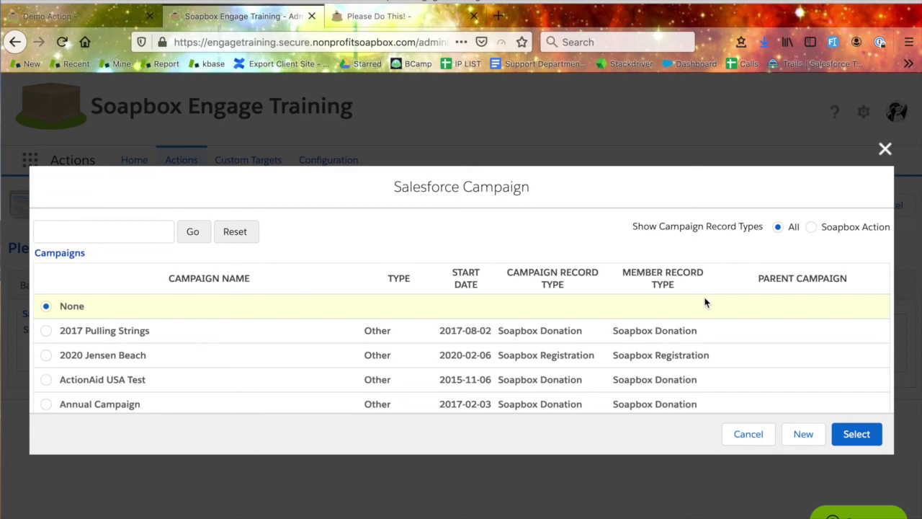
scroll(706, 302, "down", 5)
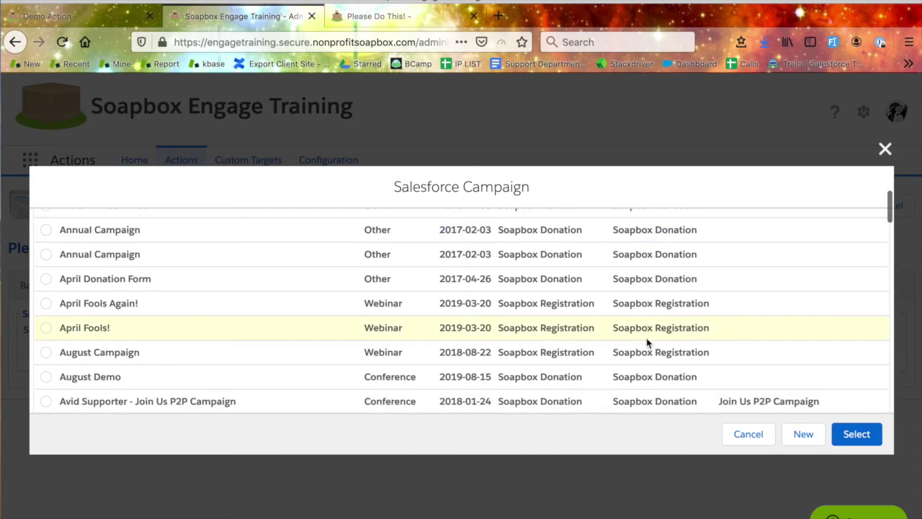
scroll(648, 344, "down", 5)
scroll(562, 327, "up", 2)
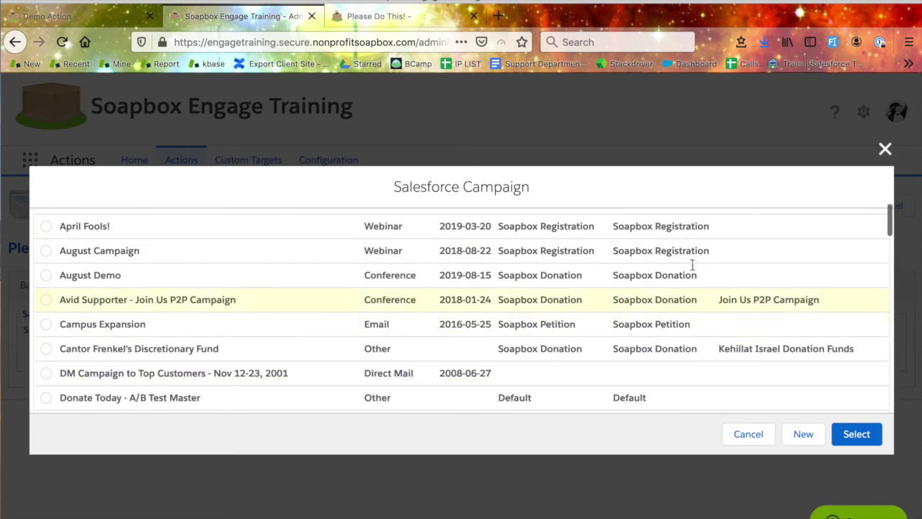
scroll(651, 376, "down", 9)
scroll(649, 377, "down", 10)
scroll(649, 377, "down", 15)
scroll(649, 376, "down", 6)
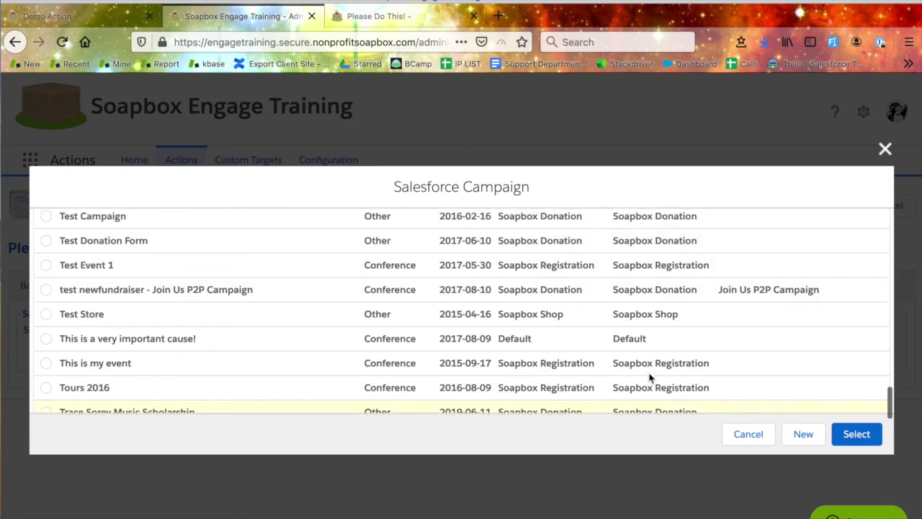
scroll(649, 377, "up", 20)
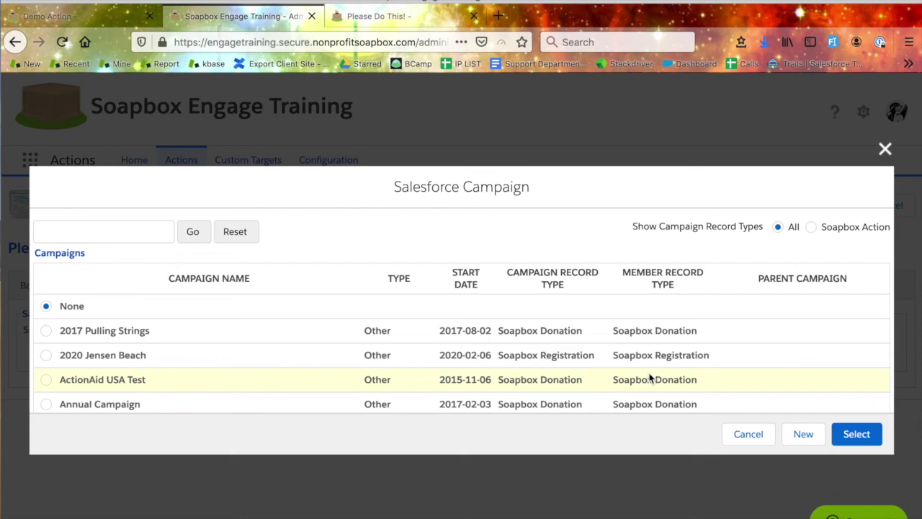
scroll(650, 378, "down", 3)
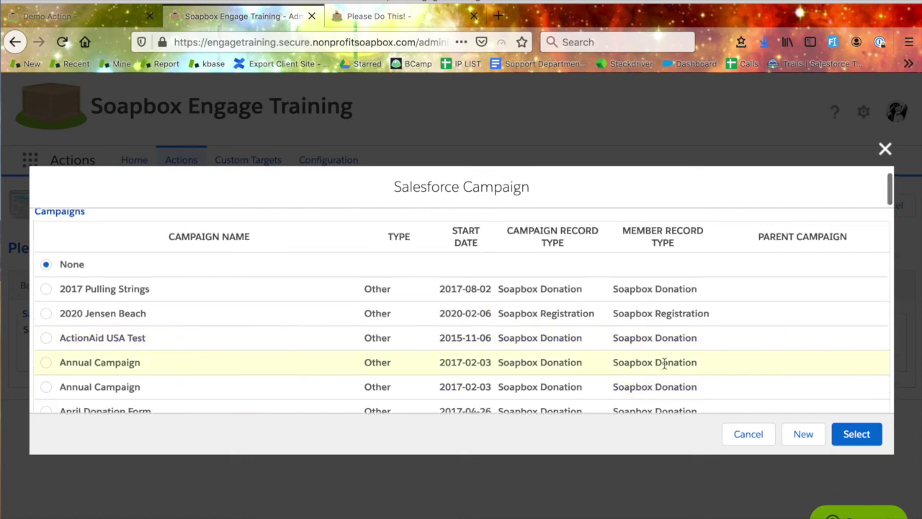
scroll(598, 320, "down", 1)
- Link the action to the 2017 Pulling Strings Salesforce campaign and apply the changes
left_click(46, 270)
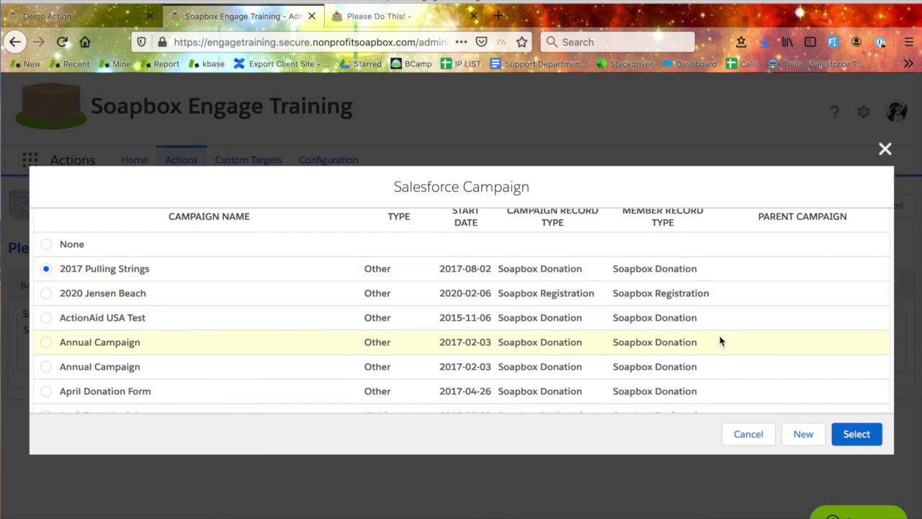
scroll(720, 341, "up", 1)
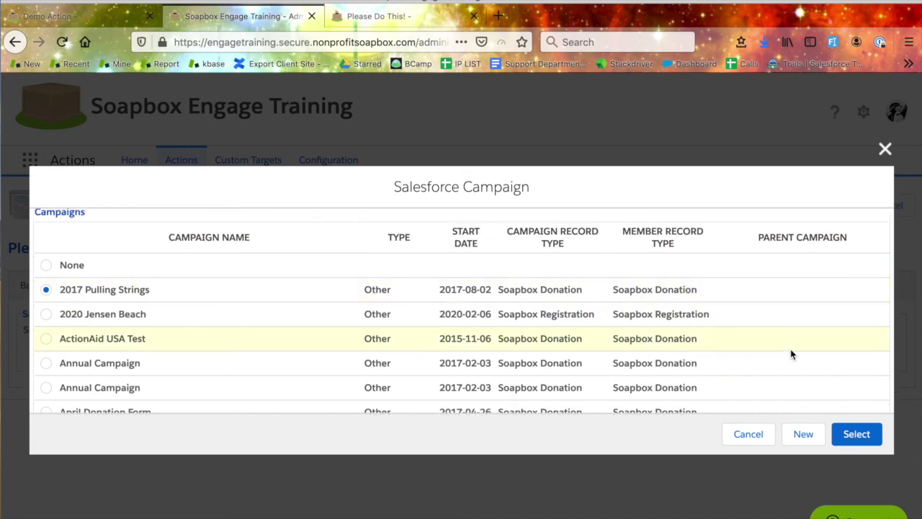
left_click(857, 434)
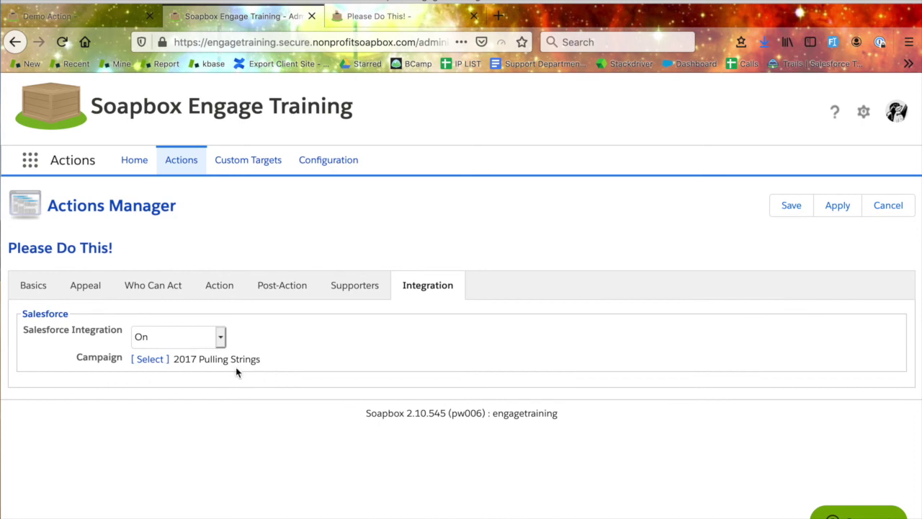
left_click(839, 212)
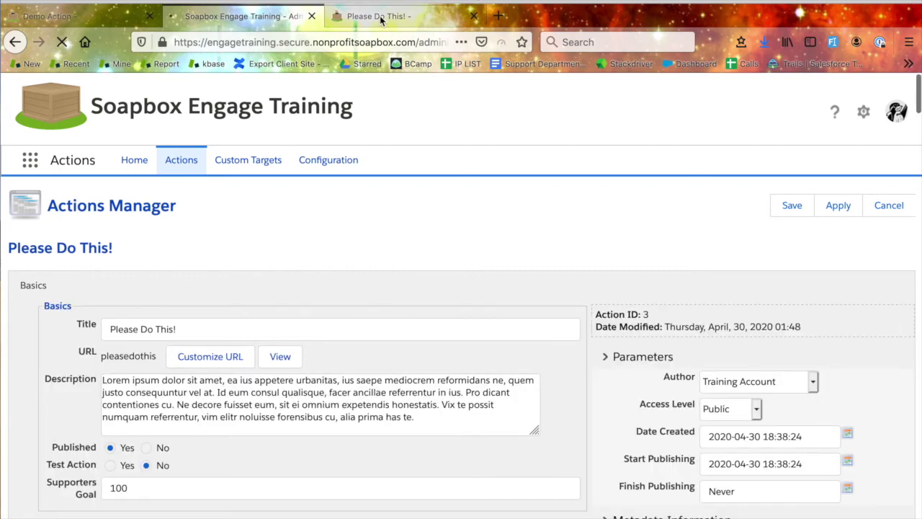
- On the public "Please Do This!" page, fill in the Target Search street address, city and state, and submit the search
left_click(389, 16)
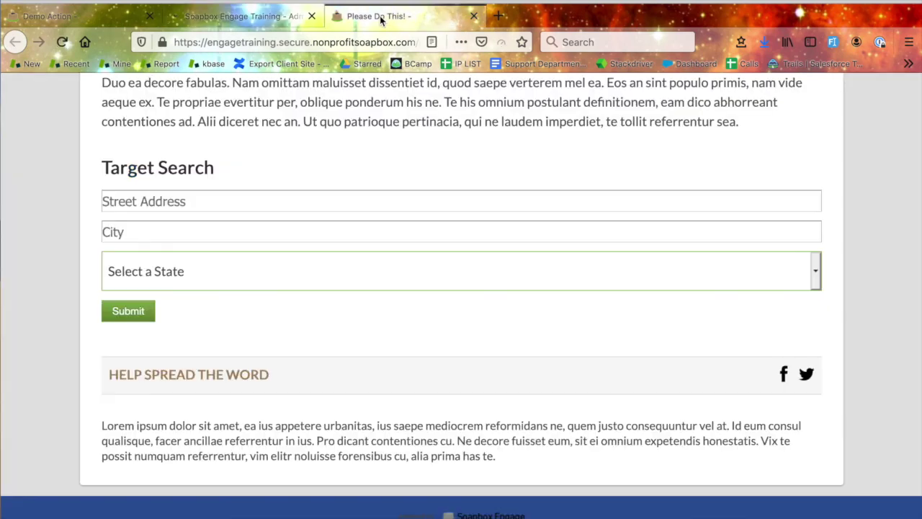
scroll(463, 185, "up", 5)
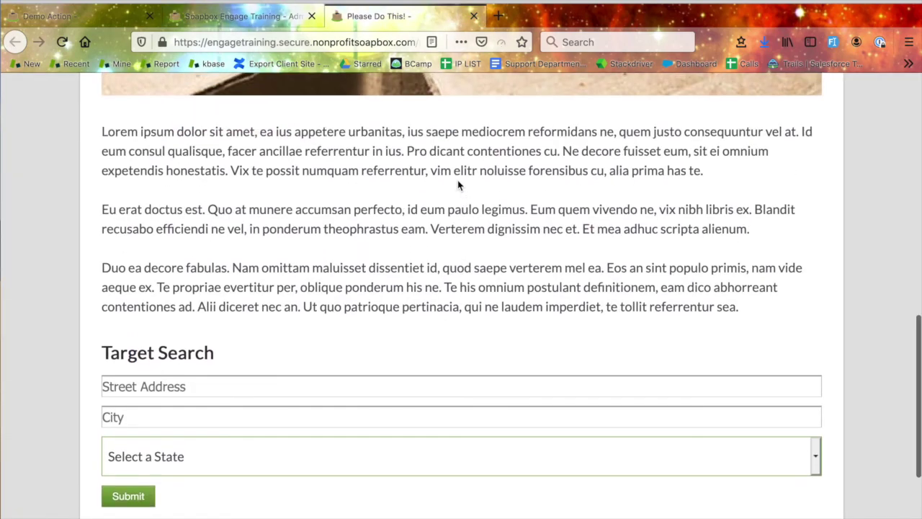
scroll(457, 186, "up", 15)
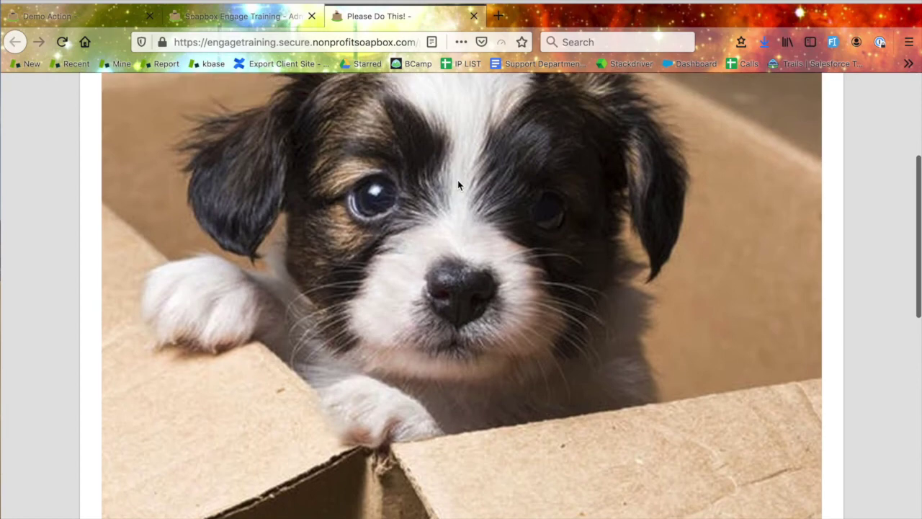
scroll(447, 265, "down", 15)
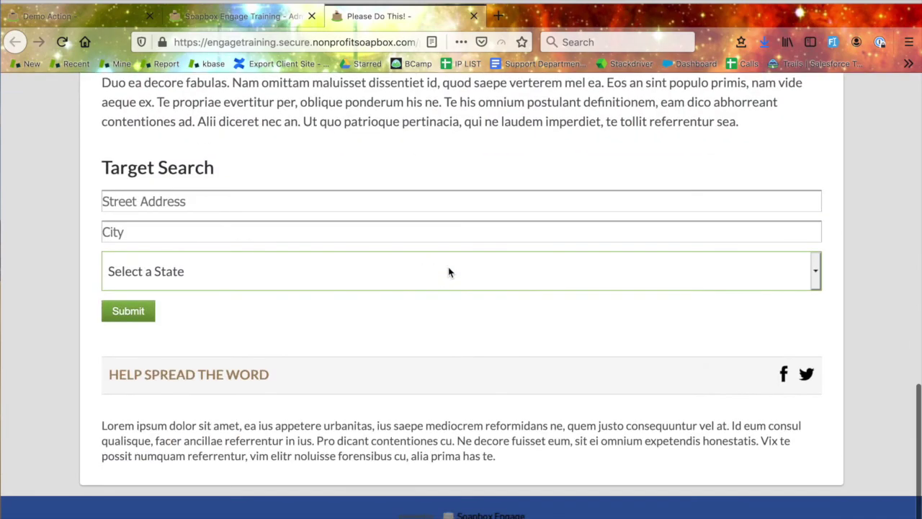
left_click(282, 200)
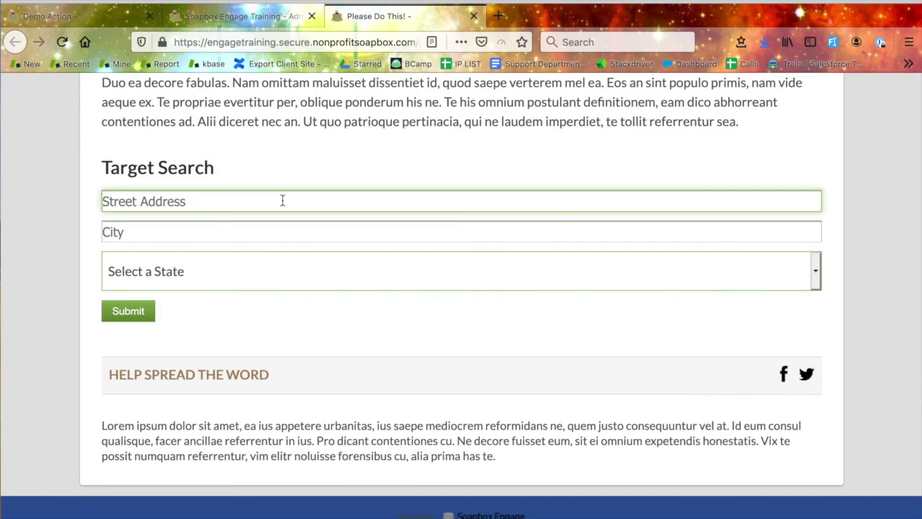
type("16")
left_click(226, 220)
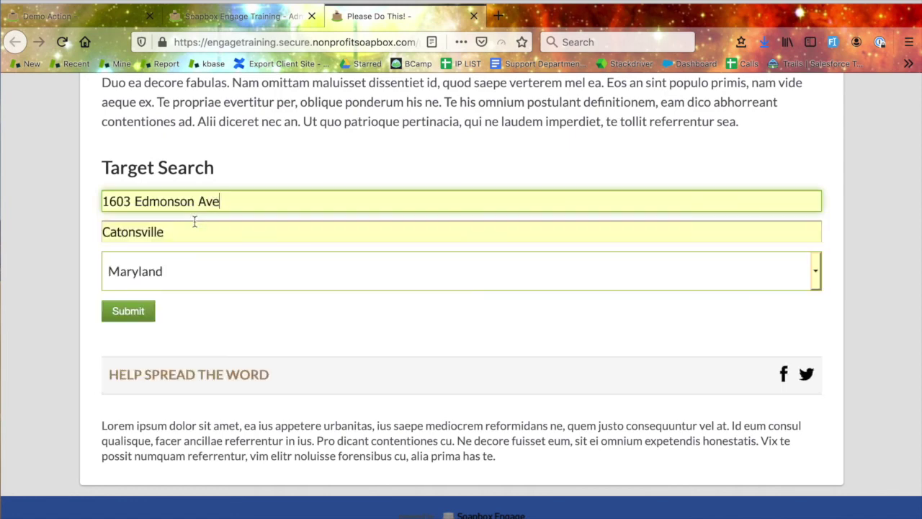
left_click(130, 314)
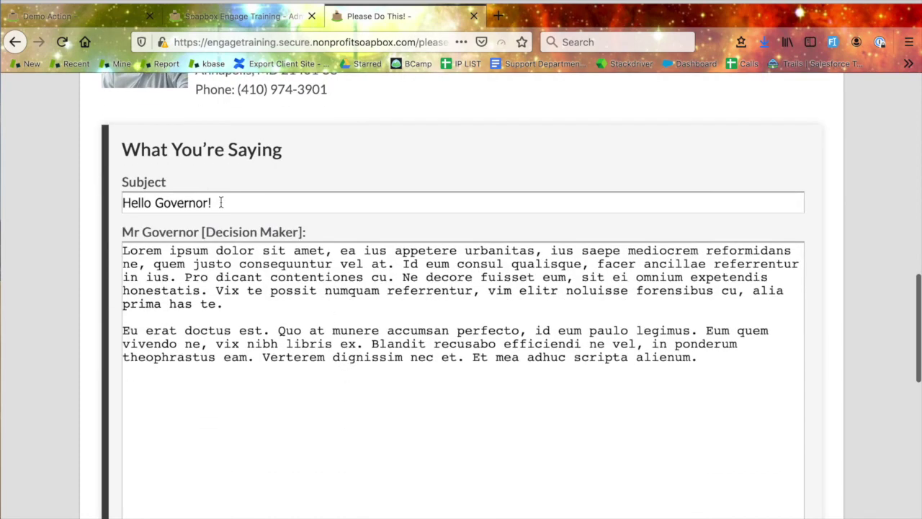
- Add the closing line "Thanks!" at the end of the message to the governor
left_click_drag(220, 201, 98, 201)
left_click_drag(317, 375, 87, 232)
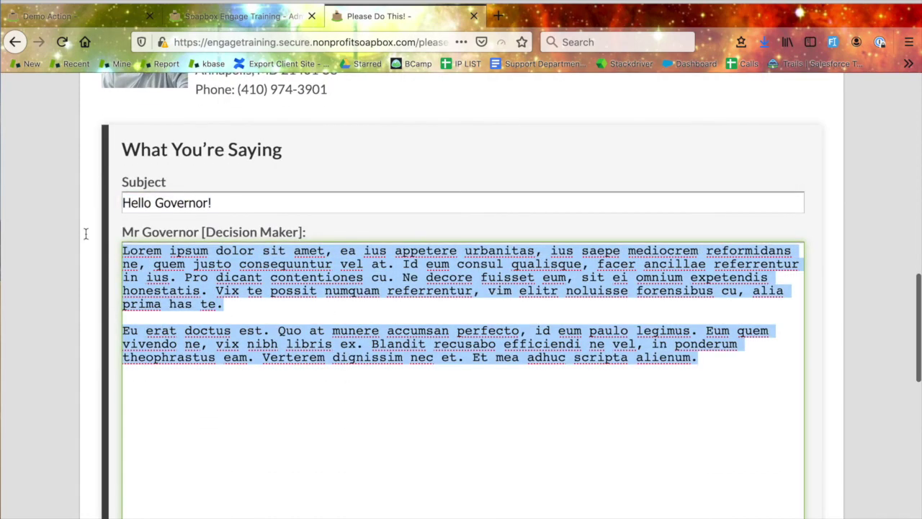
left_click(534, 430)
key("Return")
type("THanks!")
key("Left")
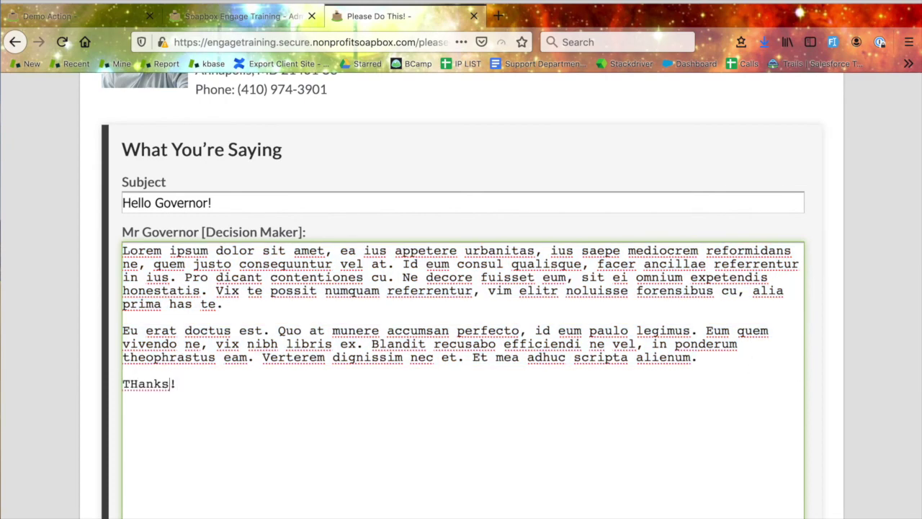
key("BackSpace")
type("h")
left_click(646, 461)
- Opt in to the newsletter and action updates, and fill in the supporter's first name, last name and email from a saved autofill entry
scroll(646, 462, "down", 1)
scroll(646, 462, "down", 10)
scroll(646, 464, "up", 1)
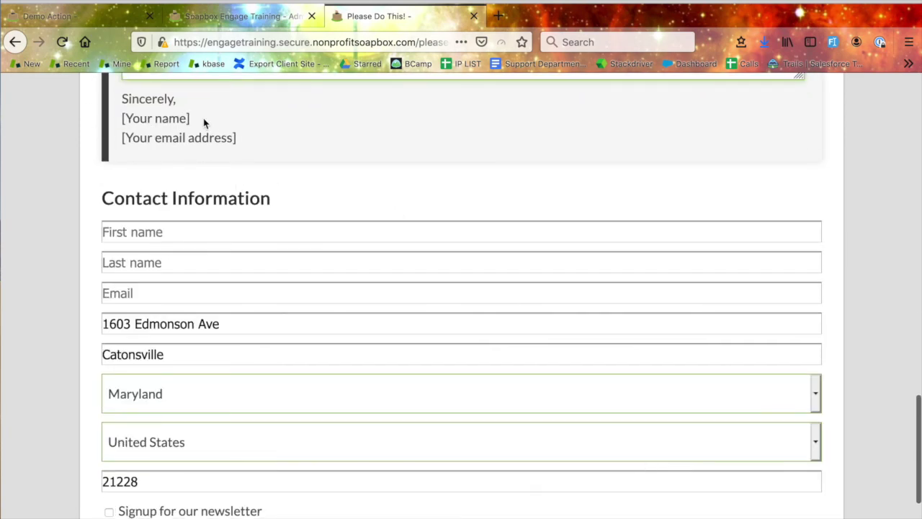
scroll(433, 341, "down", 2)
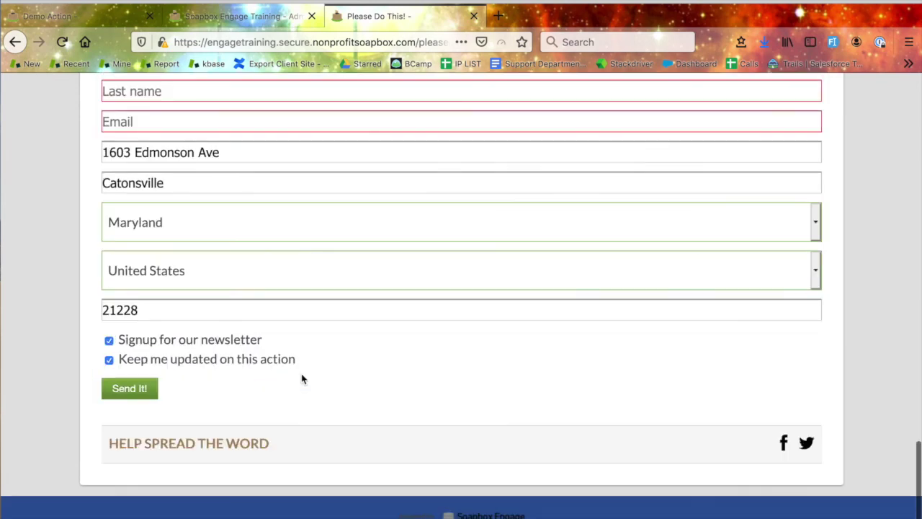
scroll(301, 373, "up", 3)
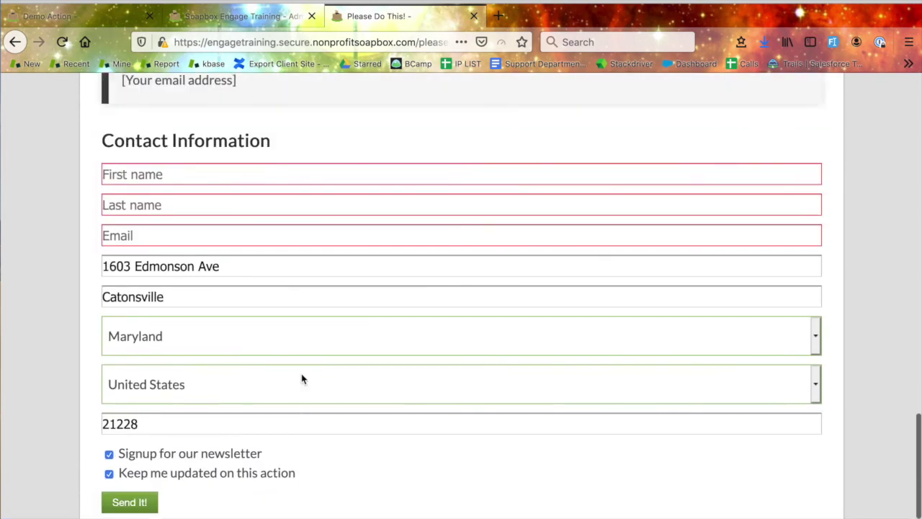
left_click(138, 178)
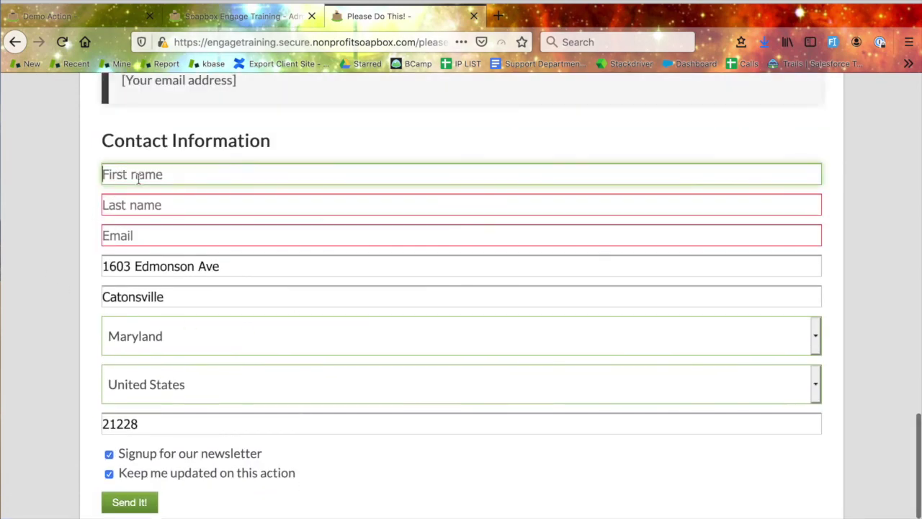
type("brad")
key("Down")
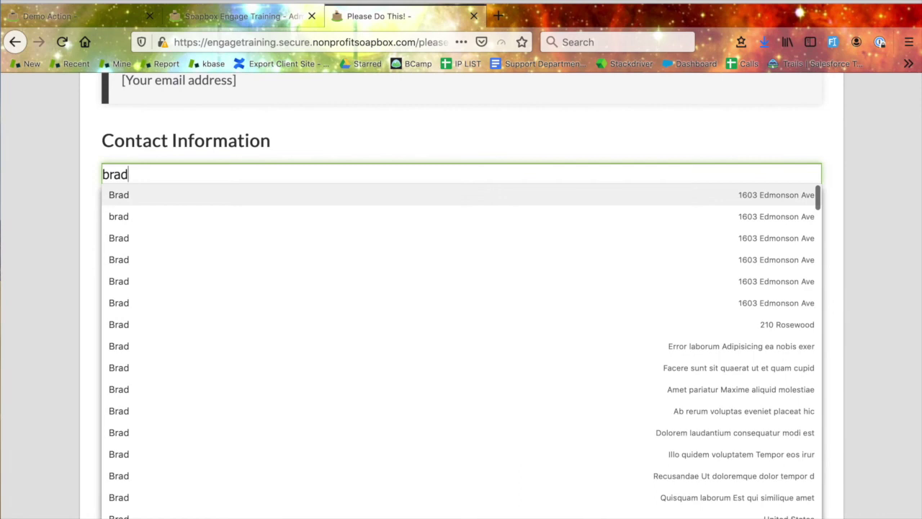
key("Return")
key("Tab")
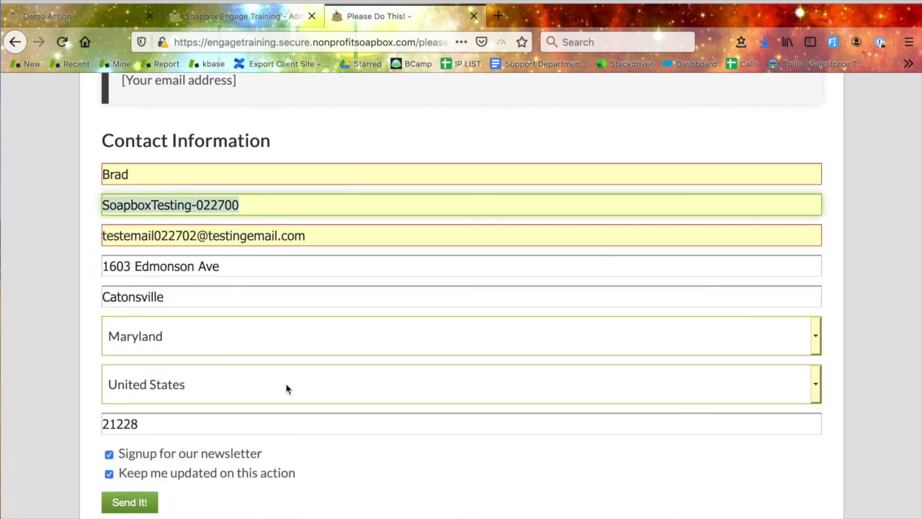
- Send the completed message to the governor from the public action page
scroll(324, 494, "down", 1)
scroll(240, 393, "down", 2)
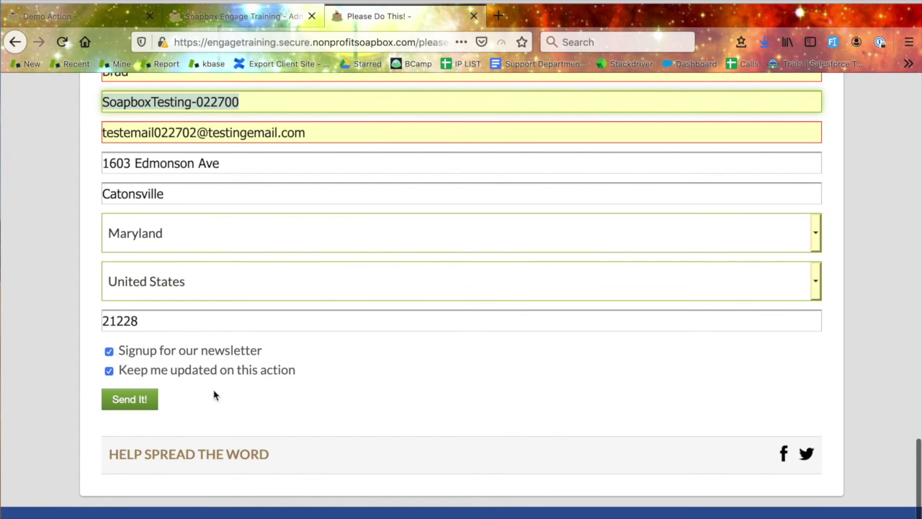
left_click(124, 400)
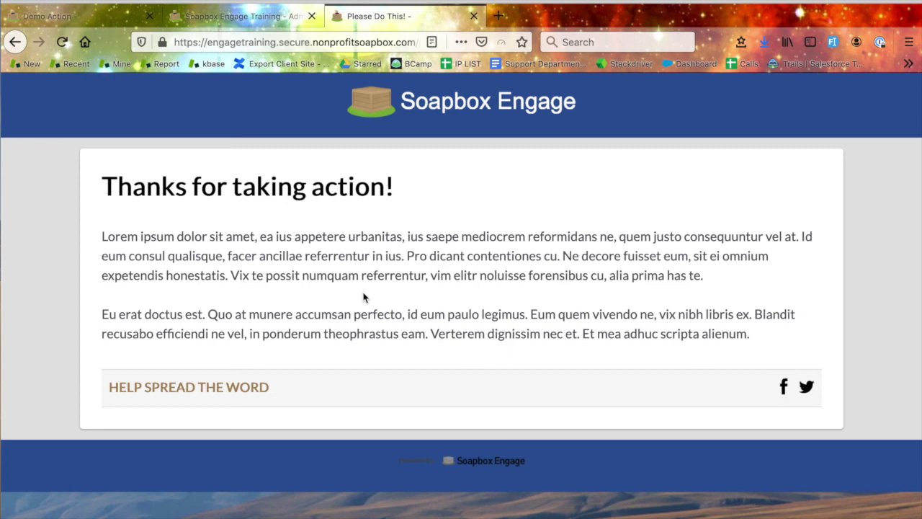
- Return to the Soapbox Engage admin site and open the Actions configuration settings
left_click(278, 16)
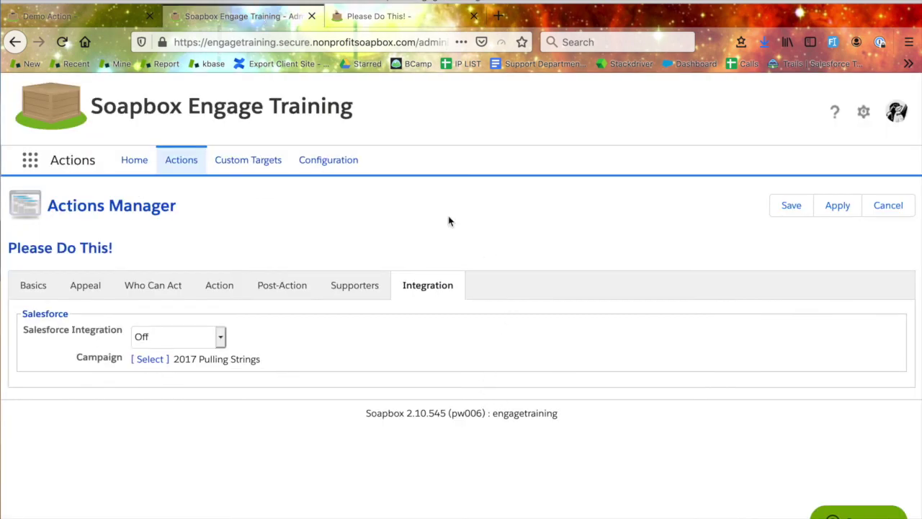
left_click(340, 161)
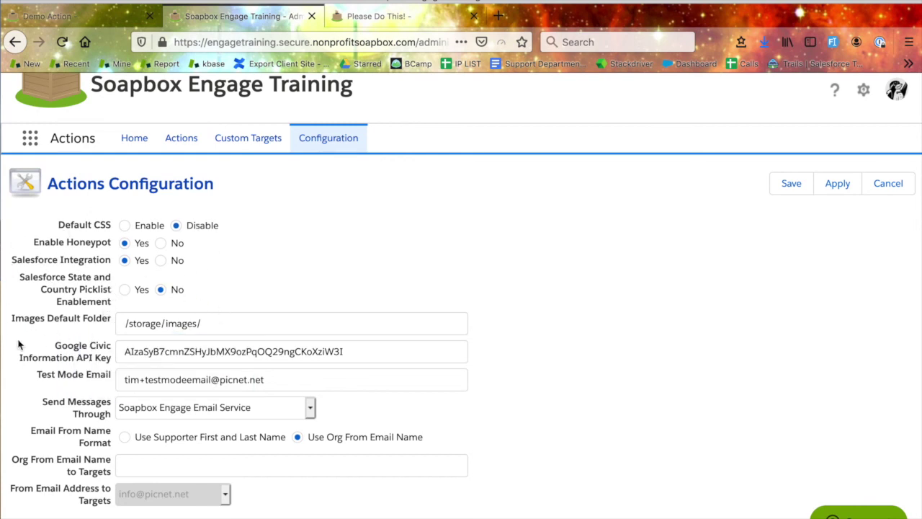
mouse_move(81, 363)
- Try Amazon Simple Email Service and Amazon Simple Email Service + KnowWho as the message sending service, and examine the settings each requires
left_click(312, 409)
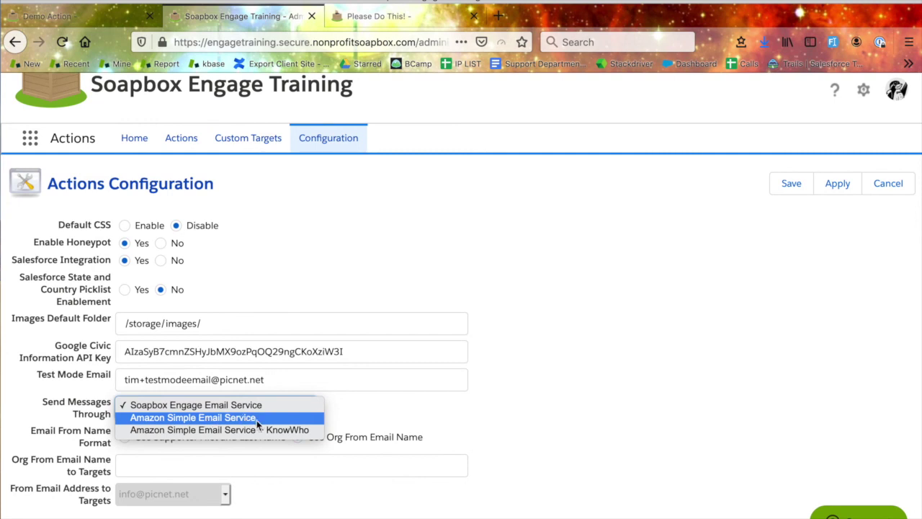
left_click(280, 420)
scroll(238, 436, "down", 3)
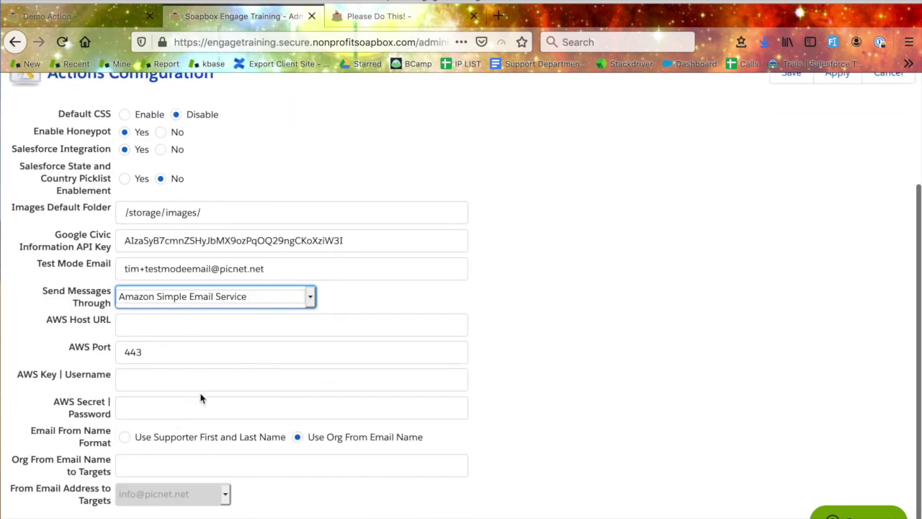
left_click(232, 304)
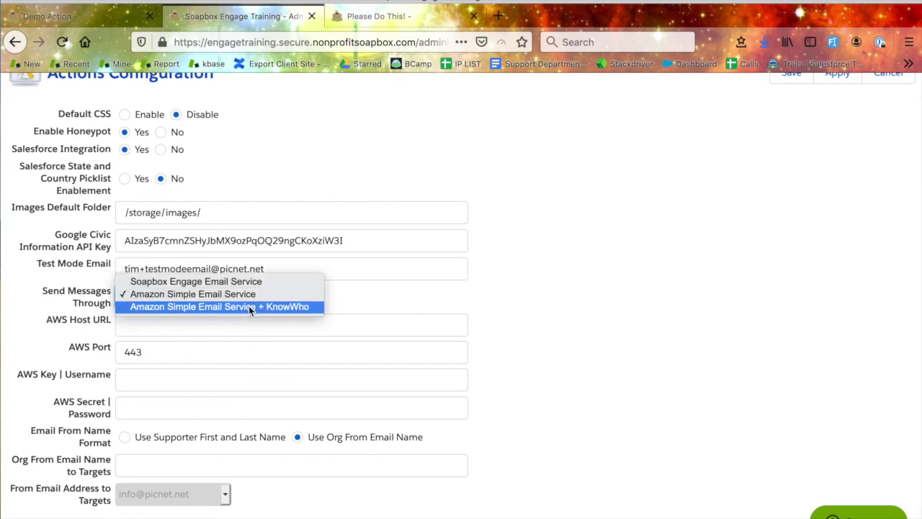
left_click(296, 306)
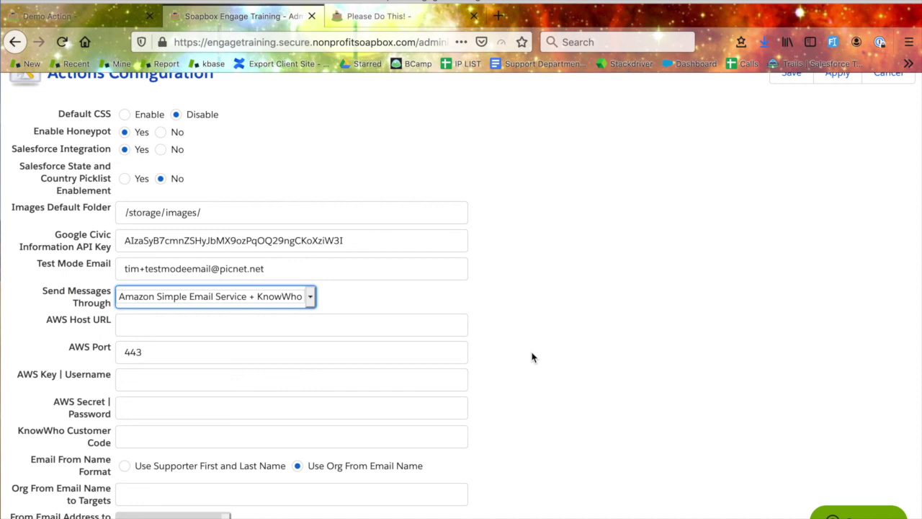
scroll(531, 357, "down", 1)
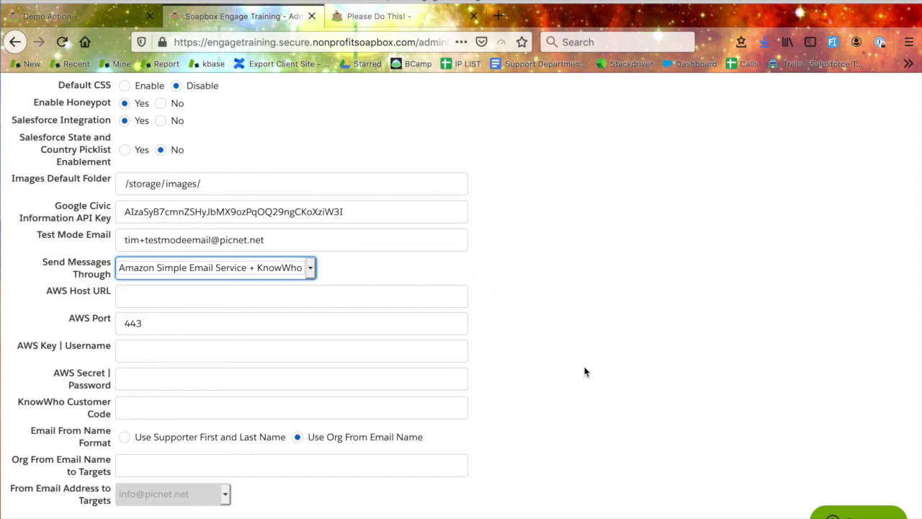
scroll(555, 431, "up", 4)
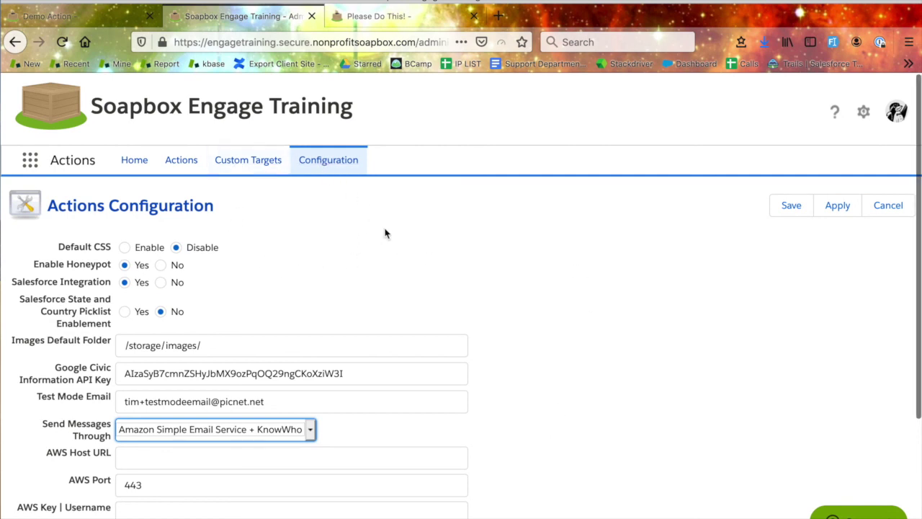
- Open the Control Panel app and view its list of Action Pages
left_click(29, 160)
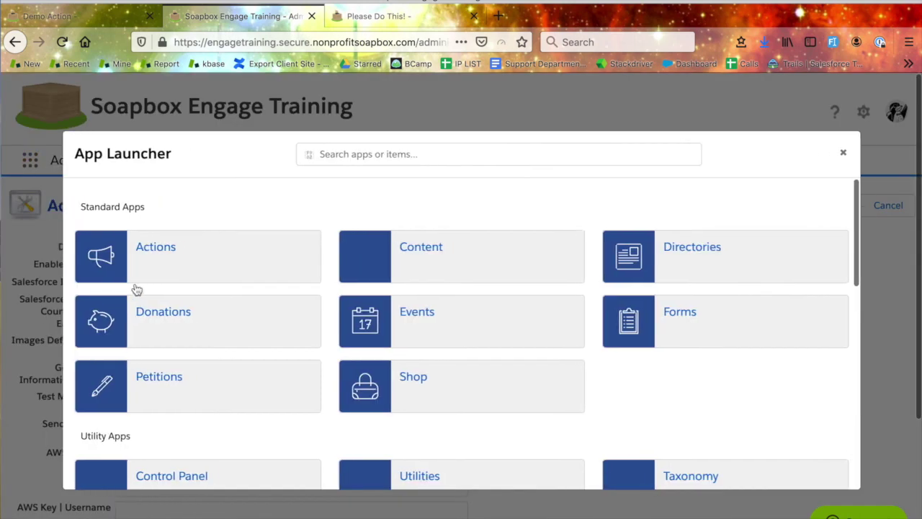
left_click(154, 479)
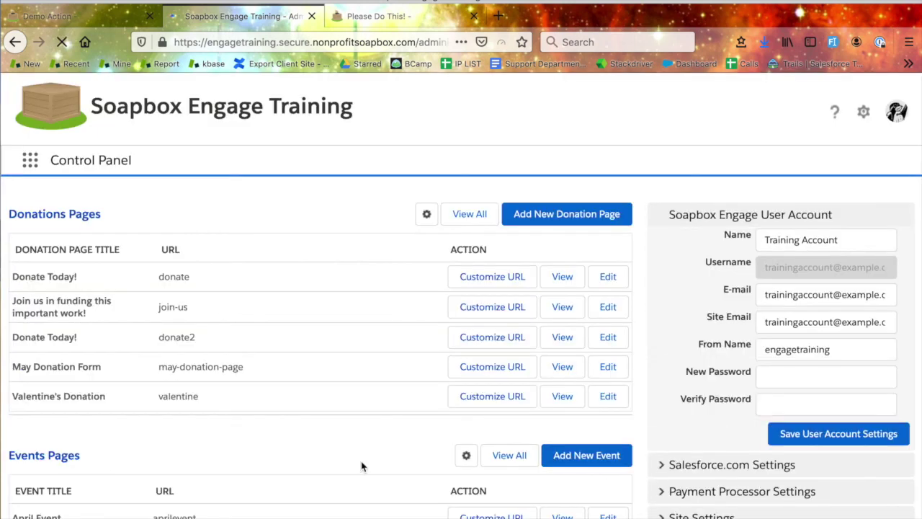
scroll(361, 466, "down", 6)
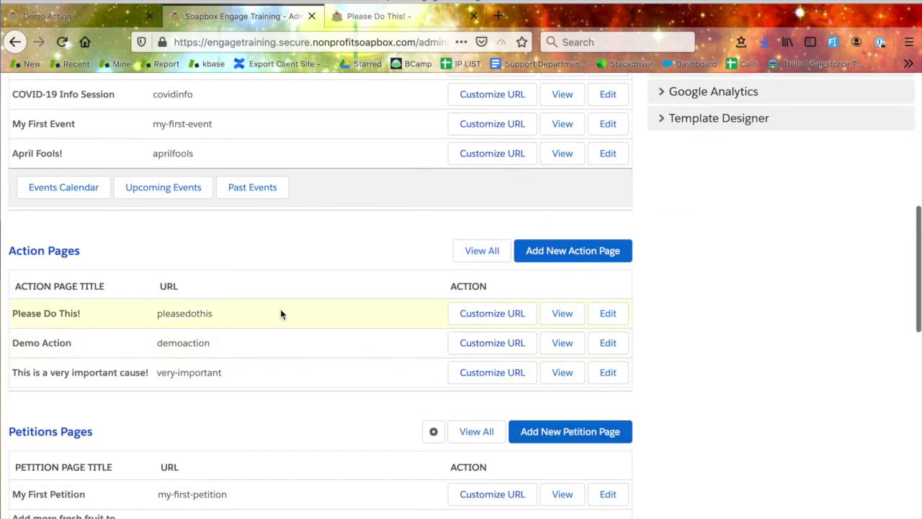
scroll(310, 414, "up", 1)
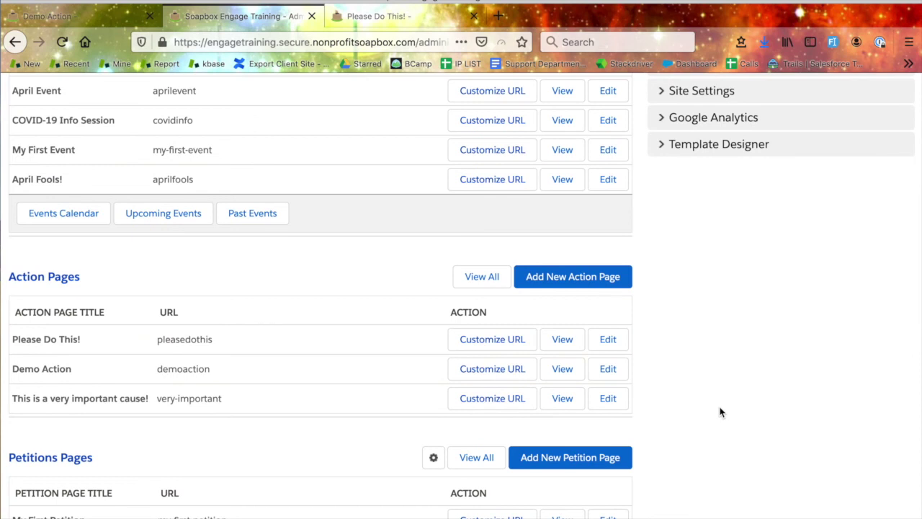